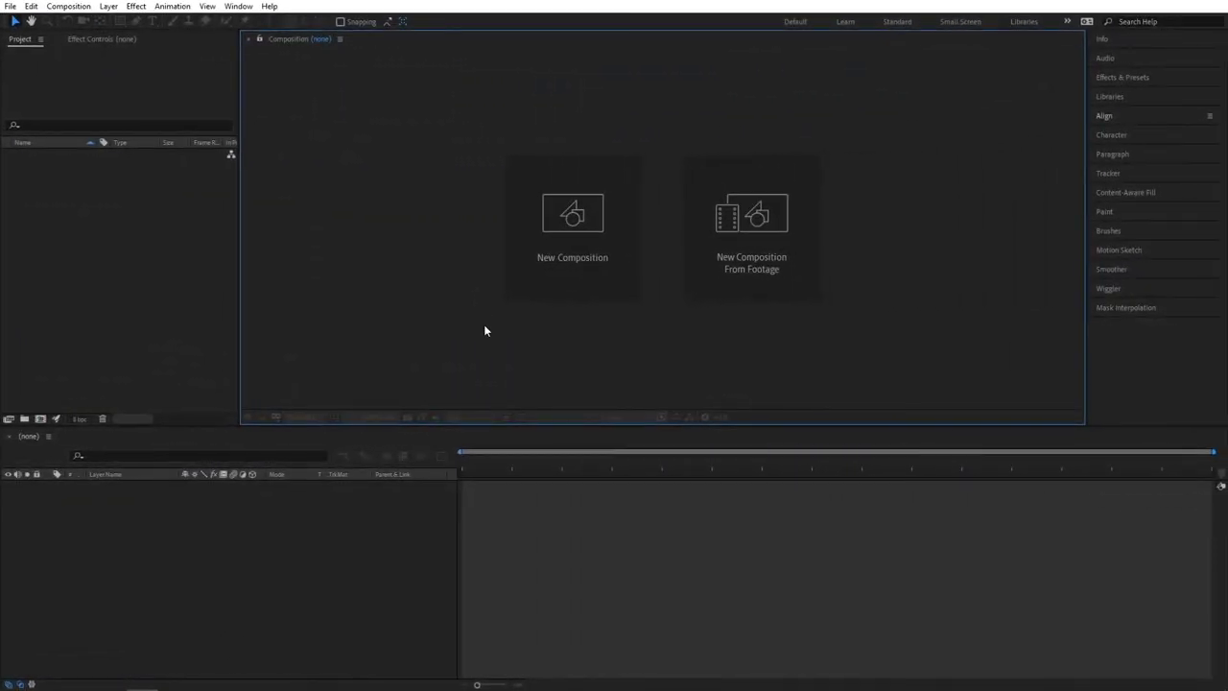
- Create a 1920 x 1080 composition named Render at 30 fps with a duration of 10 seconds
{"action": "left_click", "coordinate": [560, 256]}
{"action": "type", "text": "Render"}
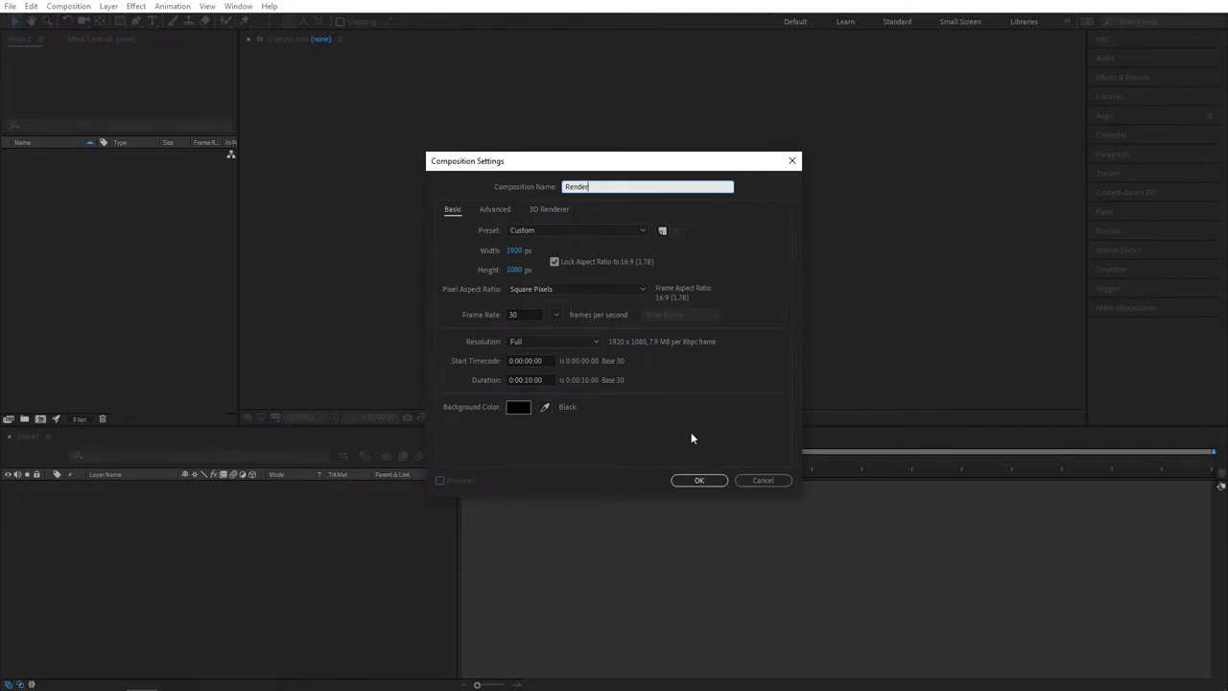
{"action": "left_click", "coordinate": [697, 480]}
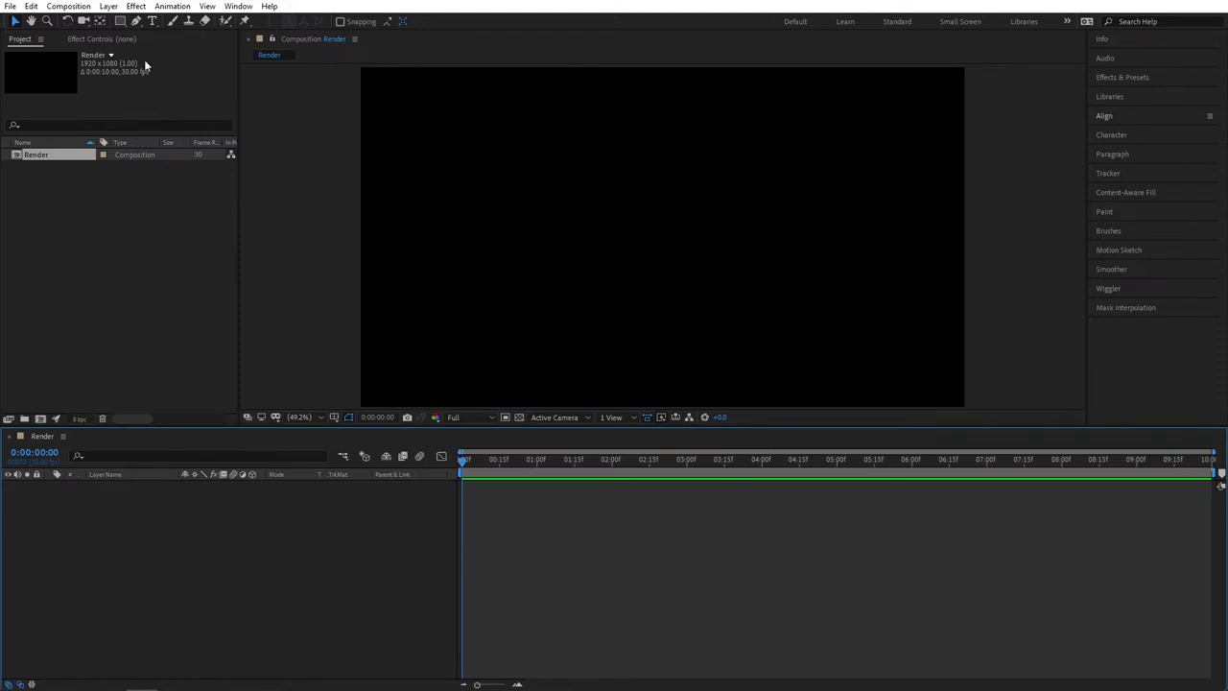
- Add a text layer reading CREATIVE in the middle of the composition
{"action": "left_click", "coordinate": [152, 23]}
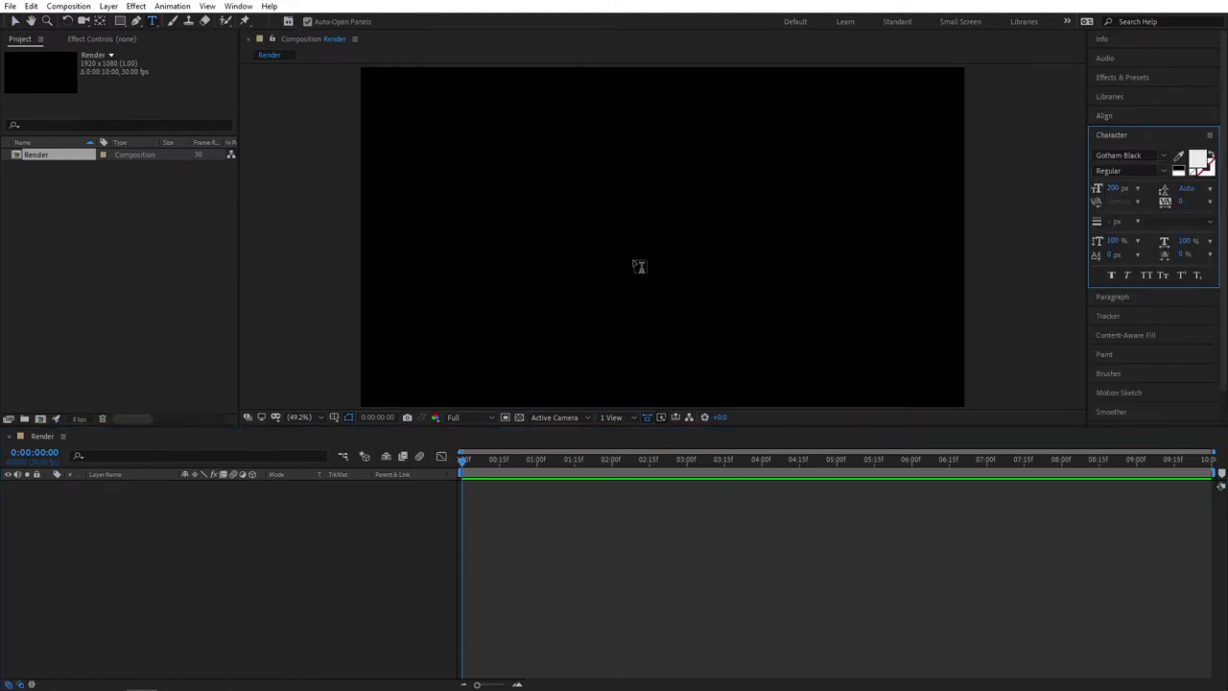
{"action": "left_click", "coordinate": [639, 266]}
{"action": "type", "text": "CREA"}
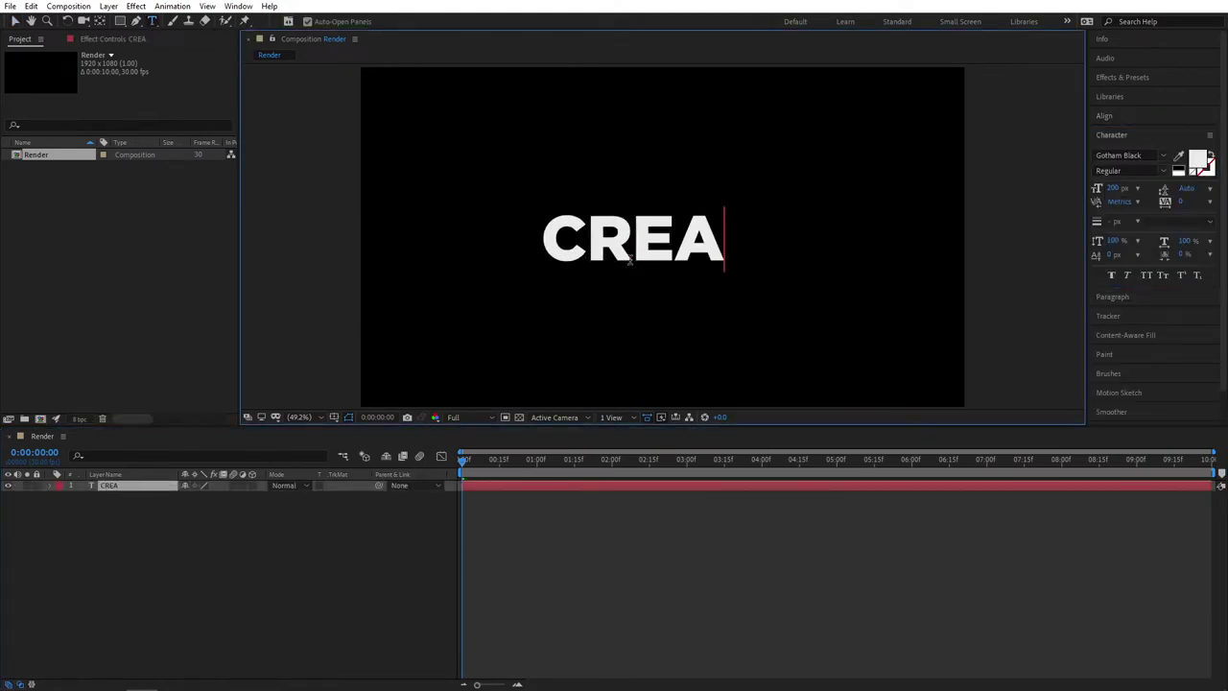
{"action": "type", "text": "TIVE"}
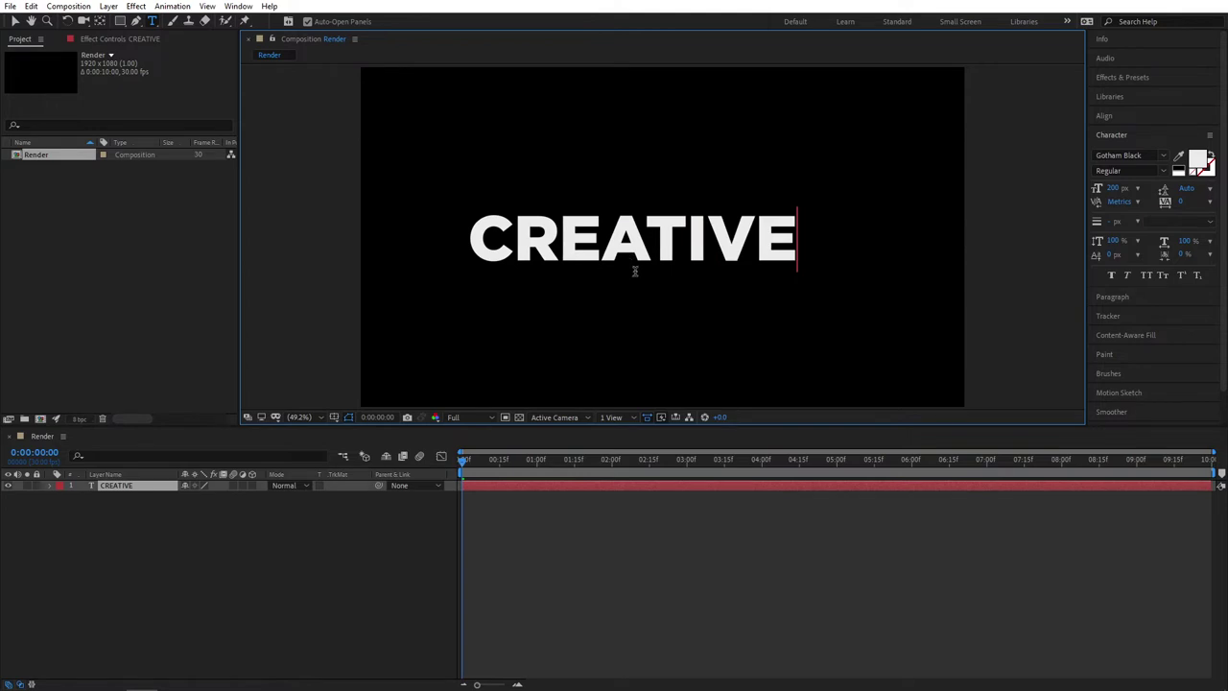
- Centre the CREATIVE text horizontally and vertically in the composition and move its anchor point to the text's centre
{"action": "left_click", "coordinate": [1106, 116]}
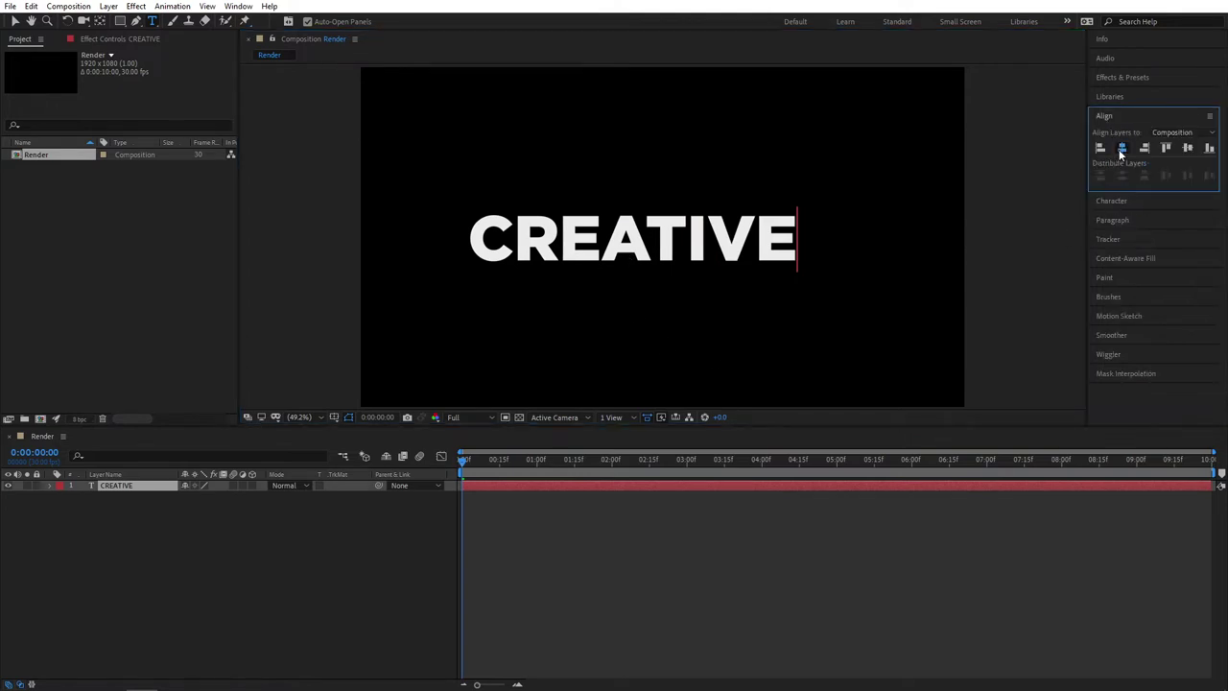
{"action": "left_click", "coordinate": [1122, 148]}
{"action": "left_click", "coordinate": [1186, 147]}
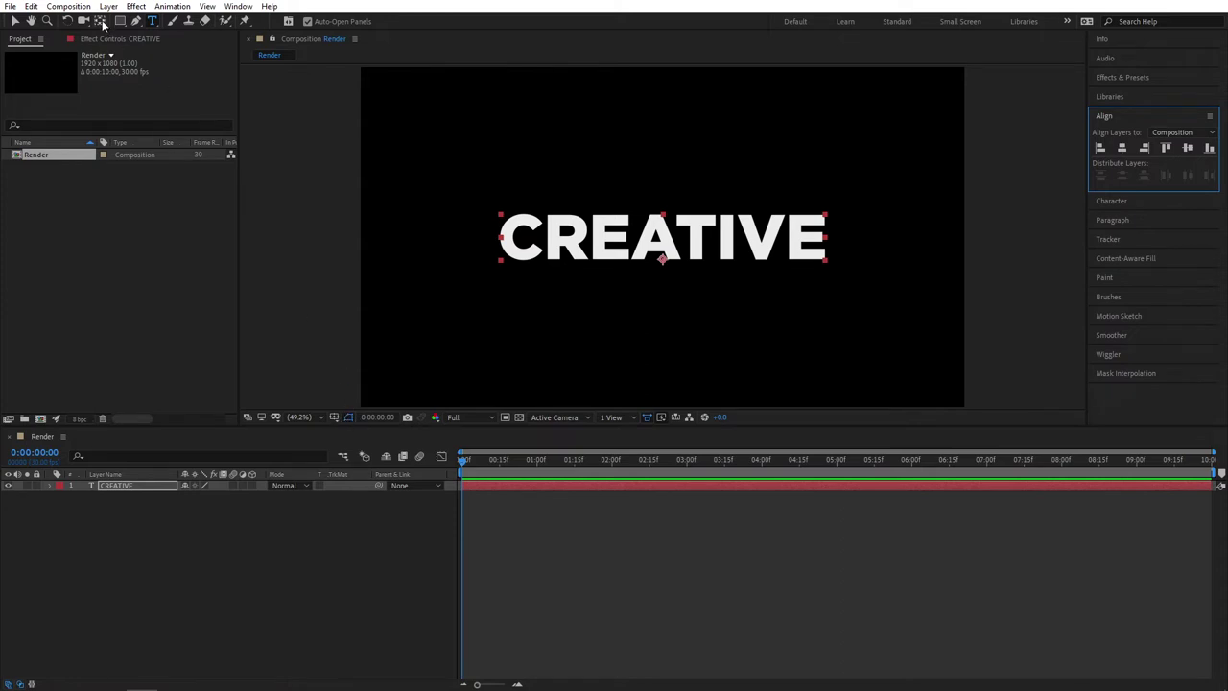
{"action": "left_click", "coordinate": [102, 21]}
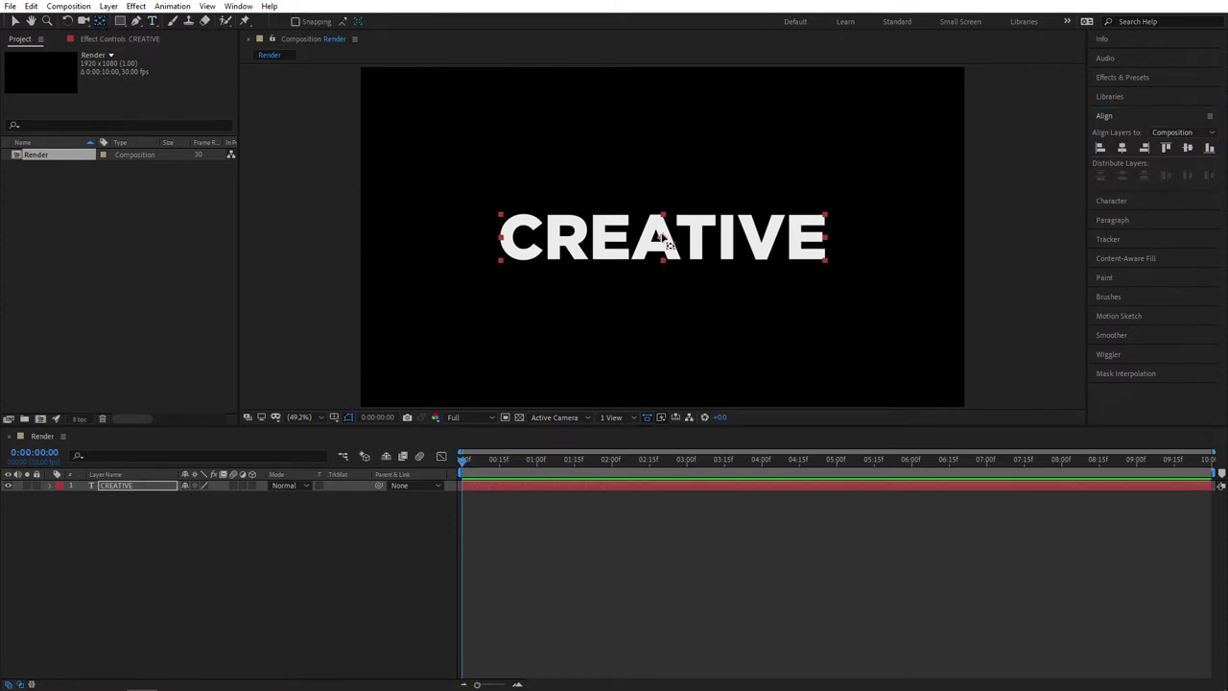
{"action": "left_click", "coordinate": [169, 524]}
{"action": "key", "text": "v"}
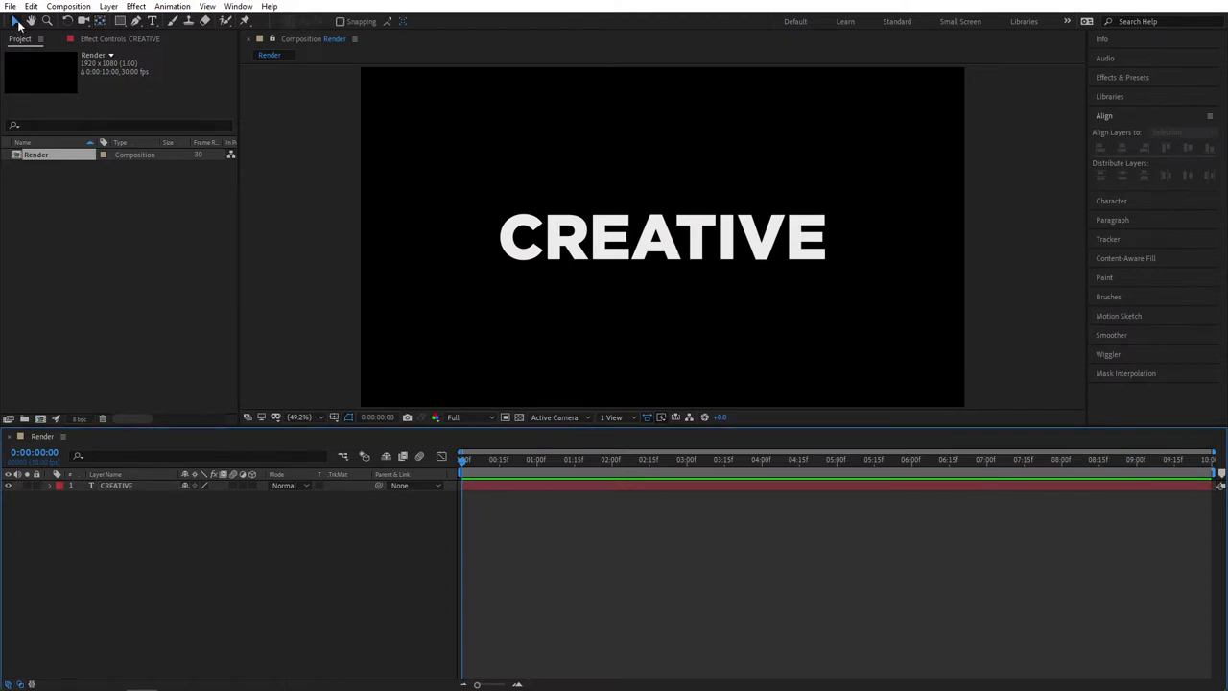
- Add a text animator with Opacity and Tracking properties to the CREATIVE layer
{"action": "left_click", "coordinate": [53, 487]}
{"action": "left_click", "coordinate": [50, 487]}
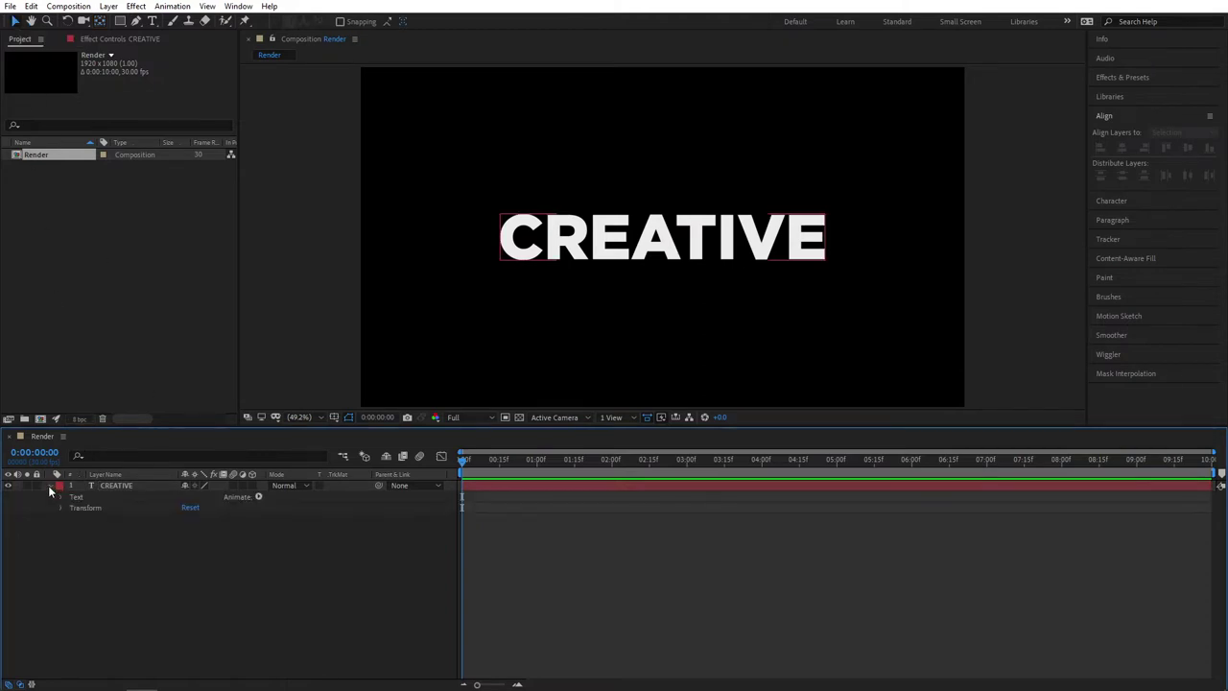
{"action": "left_click", "coordinate": [258, 496]}
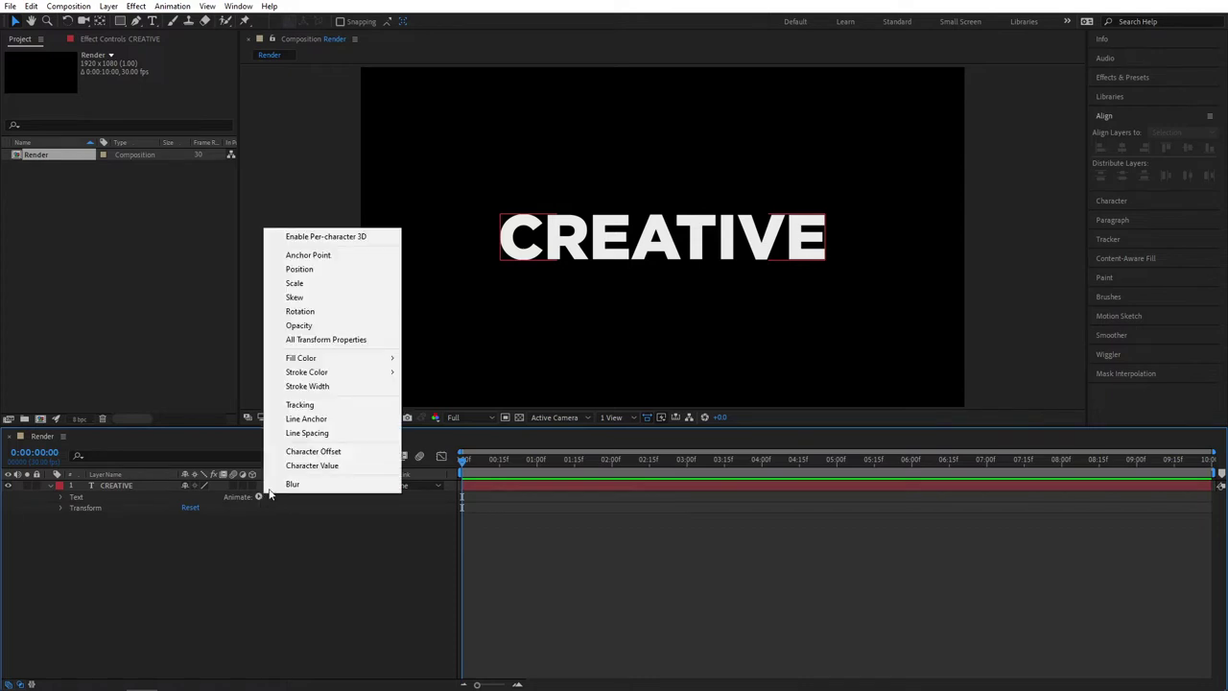
{"action": "left_click", "coordinate": [299, 325]}
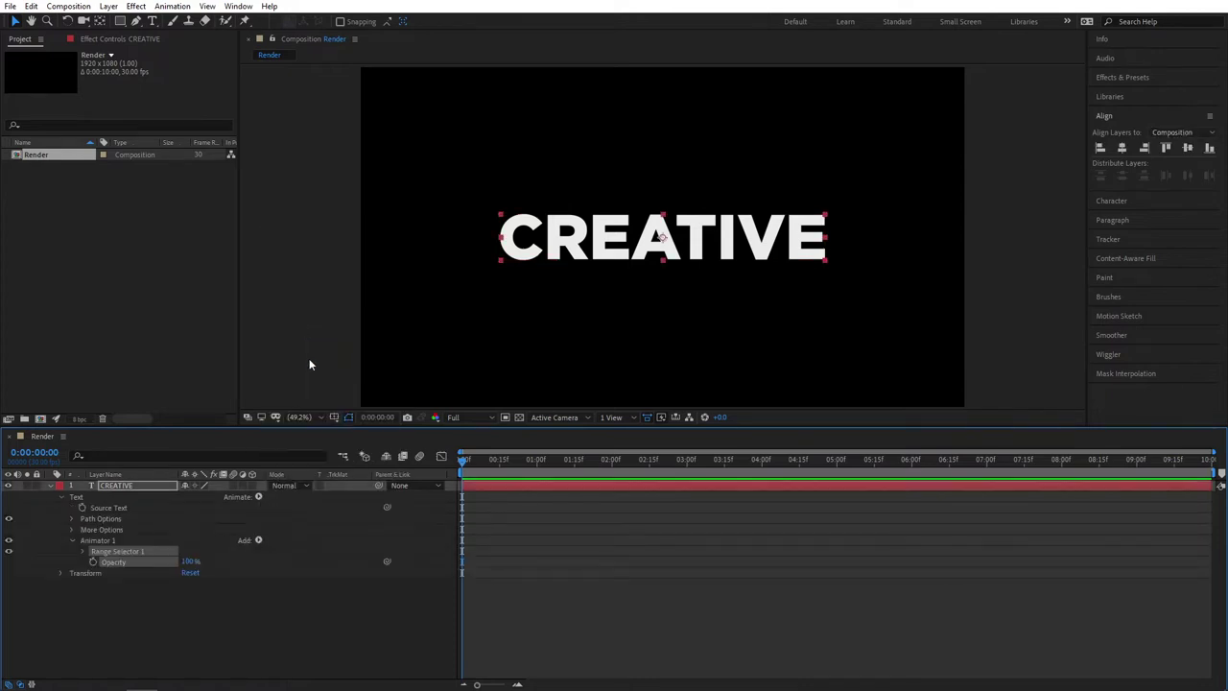
{"action": "left_click", "coordinate": [260, 540]}
{"action": "mouse_move", "coordinate": [290, 545]}
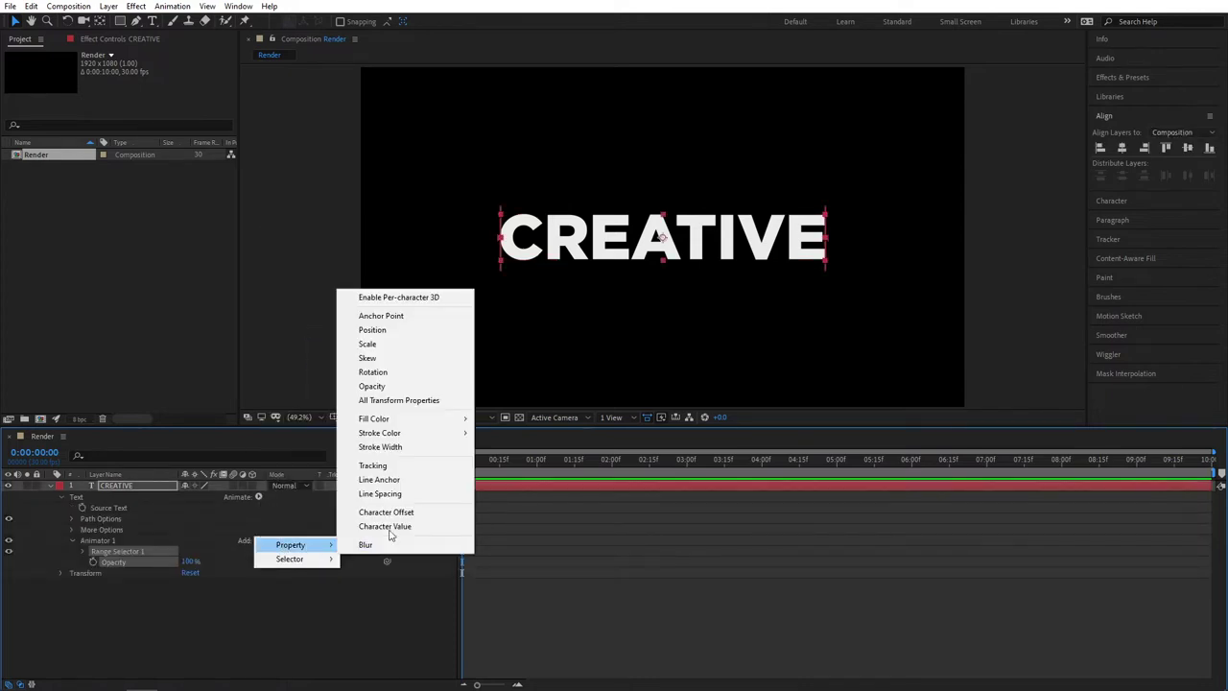
{"action": "left_click", "coordinate": [373, 465]}
- Set the animator's Opacity to 0% and its Tracking Amount to 60
{"action": "left_click", "coordinate": [190, 561]}
{"action": "type", "text": "0"}
{"action": "key", "text": "Return"}
{"action": "left_click", "coordinate": [186, 584]}
{"action": "type", "text": "60"}
{"action": "key", "text": "Return"}
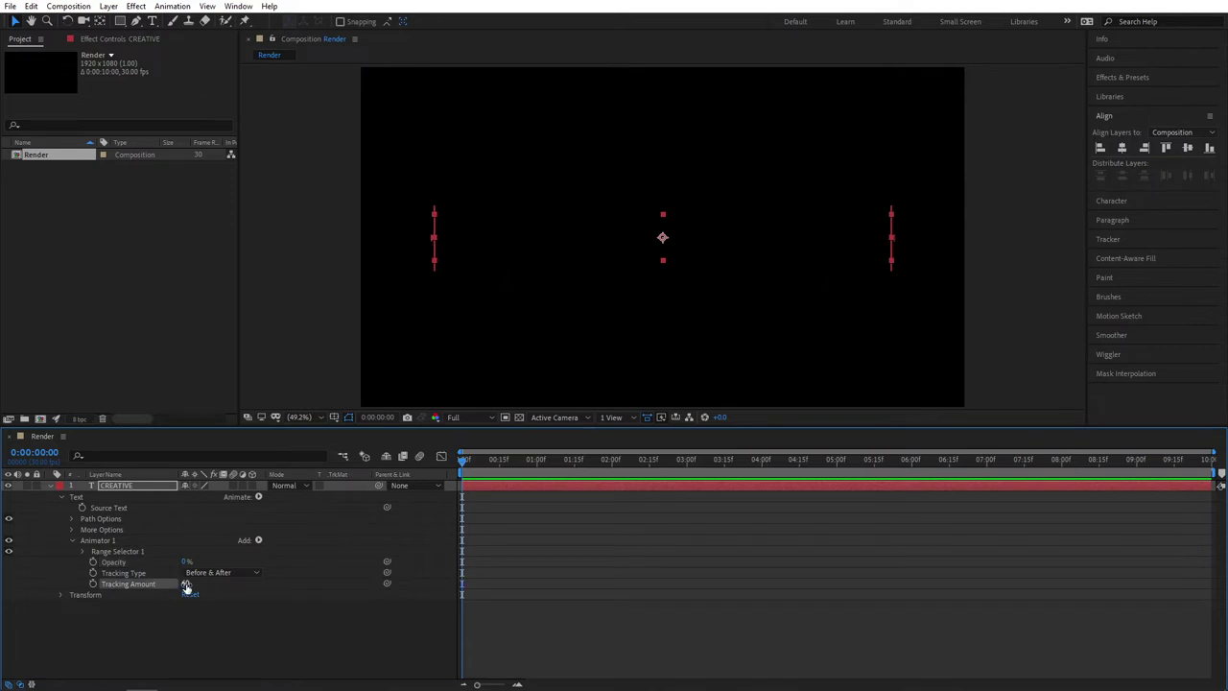
{"action": "left_click", "coordinate": [223, 641]}
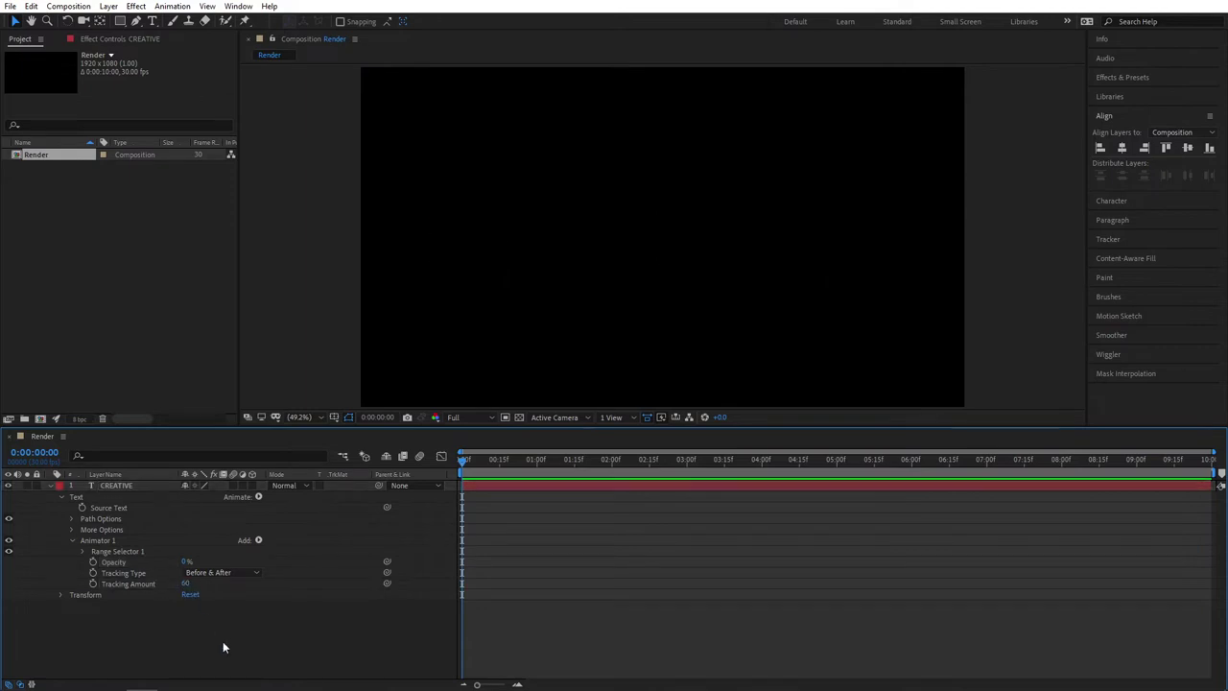
- Keyframe Range Selector 1's Start from 0% at 0:00:00:00 to 100% at 0:00:01:00
{"action": "left_click", "coordinate": [82, 552]}
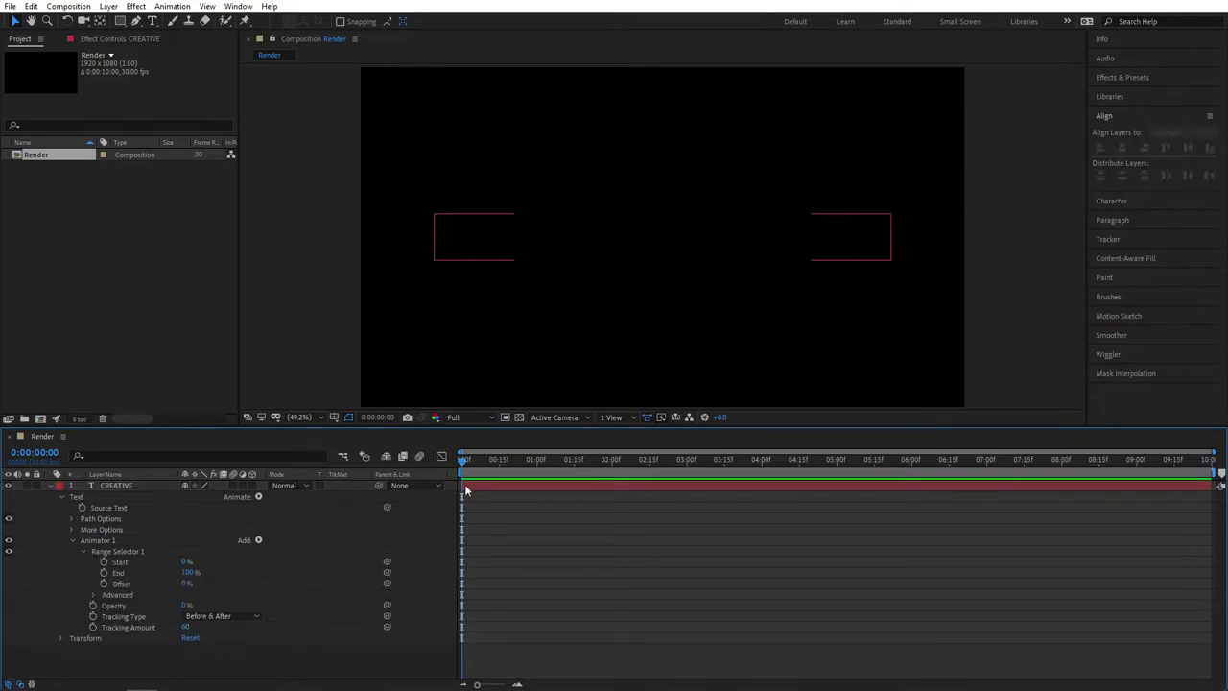
{"action": "left_click", "coordinate": [104, 562]}
{"action": "left_click", "coordinate": [537, 460]}
{"action": "left_click_drag", "start_coordinate": [187, 561], "coordinate": [502, 542]}
- Apply Easy Ease to both Start keyframes of the range selector
{"action": "left_click_drag", "start_coordinate": [604, 519], "coordinate": [459, 587]}
{"action": "right_click", "coordinate": [462, 562]}
{"action": "mouse_move", "coordinate": [538, 553]}
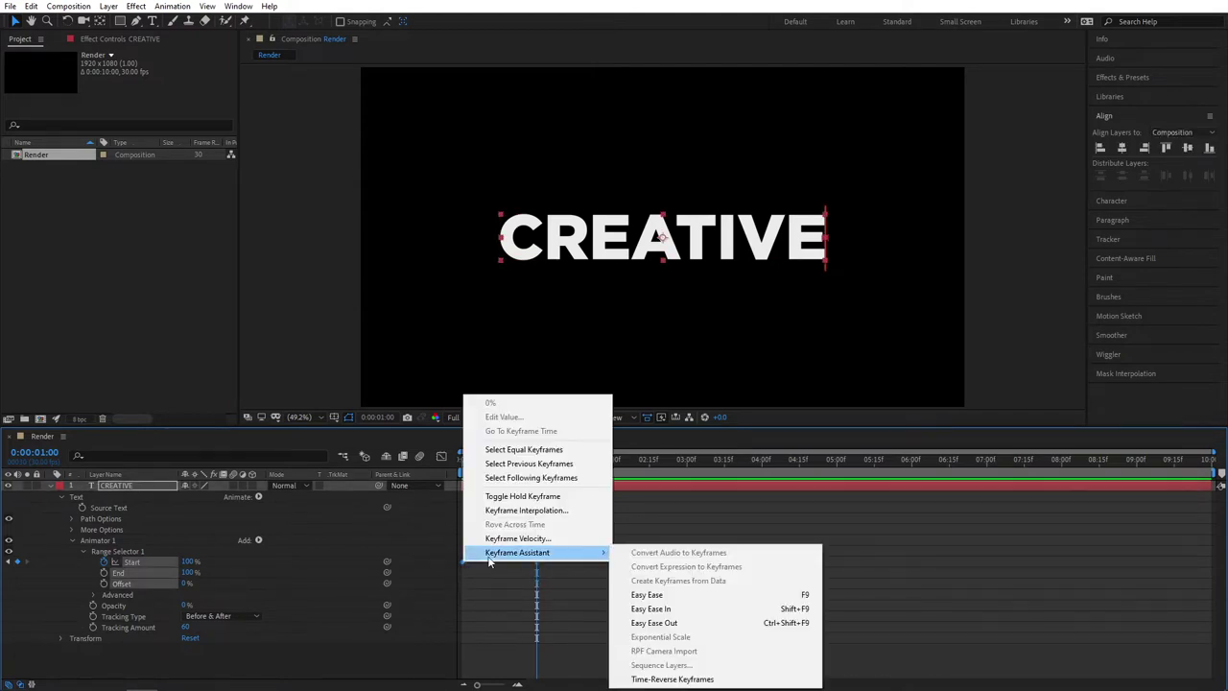
{"action": "left_click", "coordinate": [781, 597]}
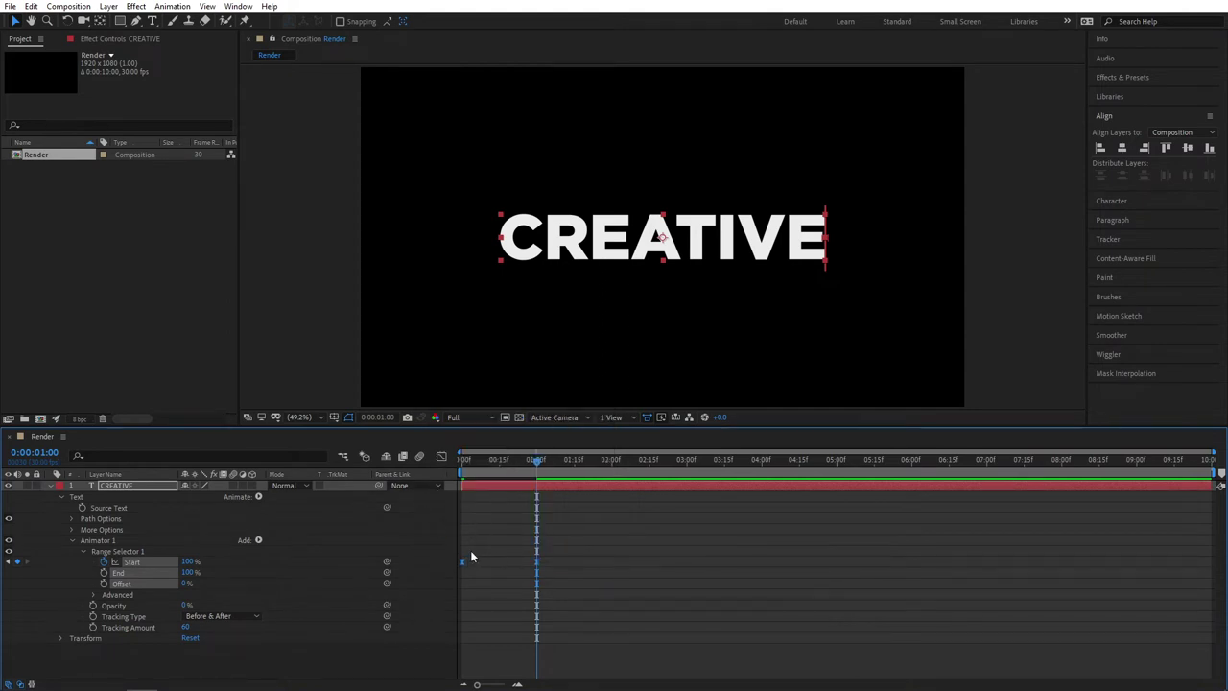
- Shape the Start speed curve so it peaks shortly after the first keyframe, and preview the text reveal
{"action": "left_click", "coordinate": [441, 456]}
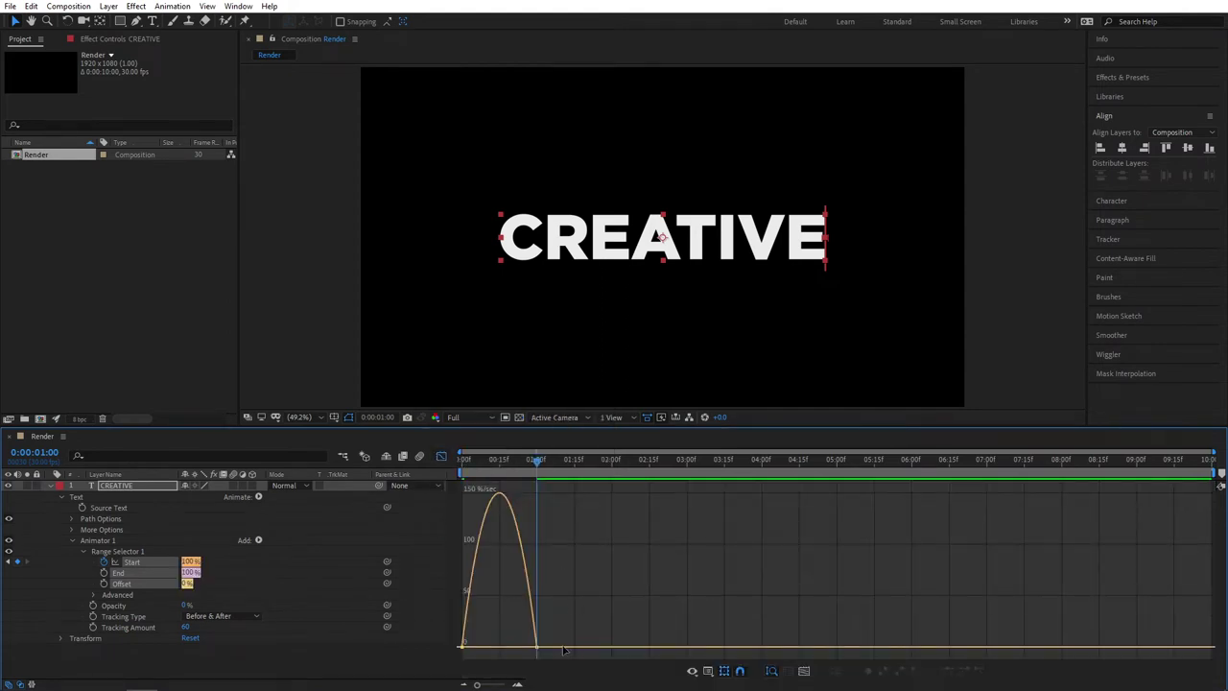
{"action": "left_click_drag", "start_coordinate": [512, 633], "coordinate": [465, 656]}
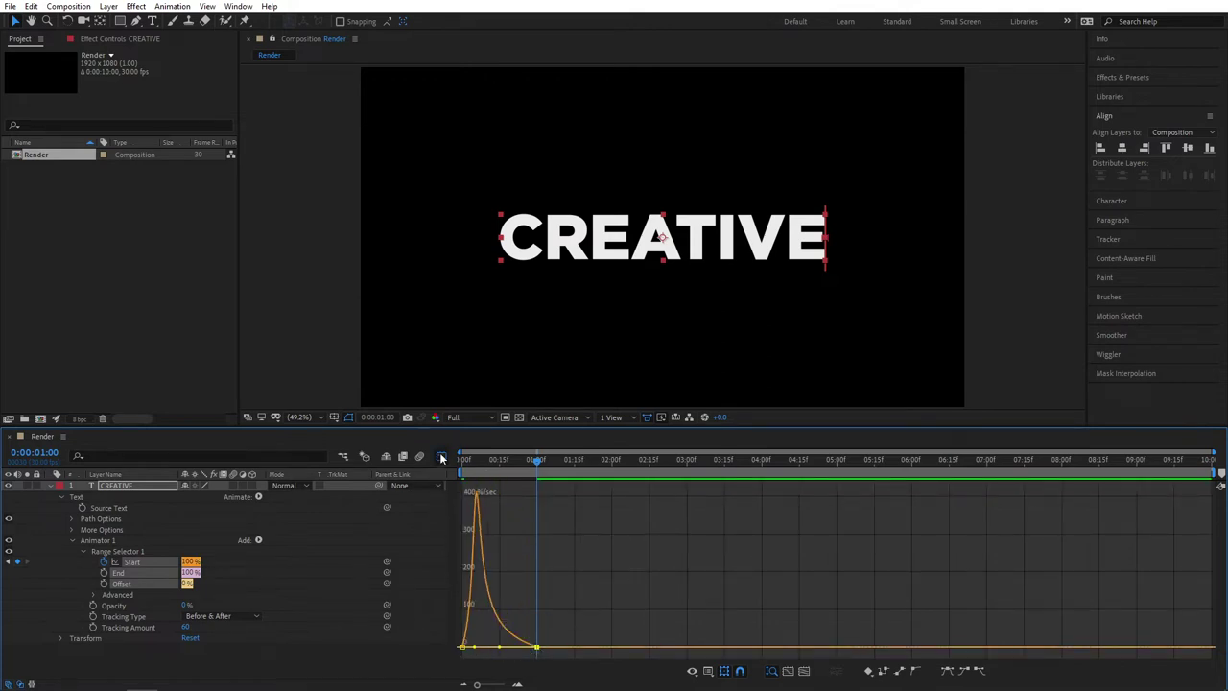
{"action": "left_click", "coordinate": [442, 457]}
{"action": "key", "text": "Home"}
{"action": "key", "text": "space"}
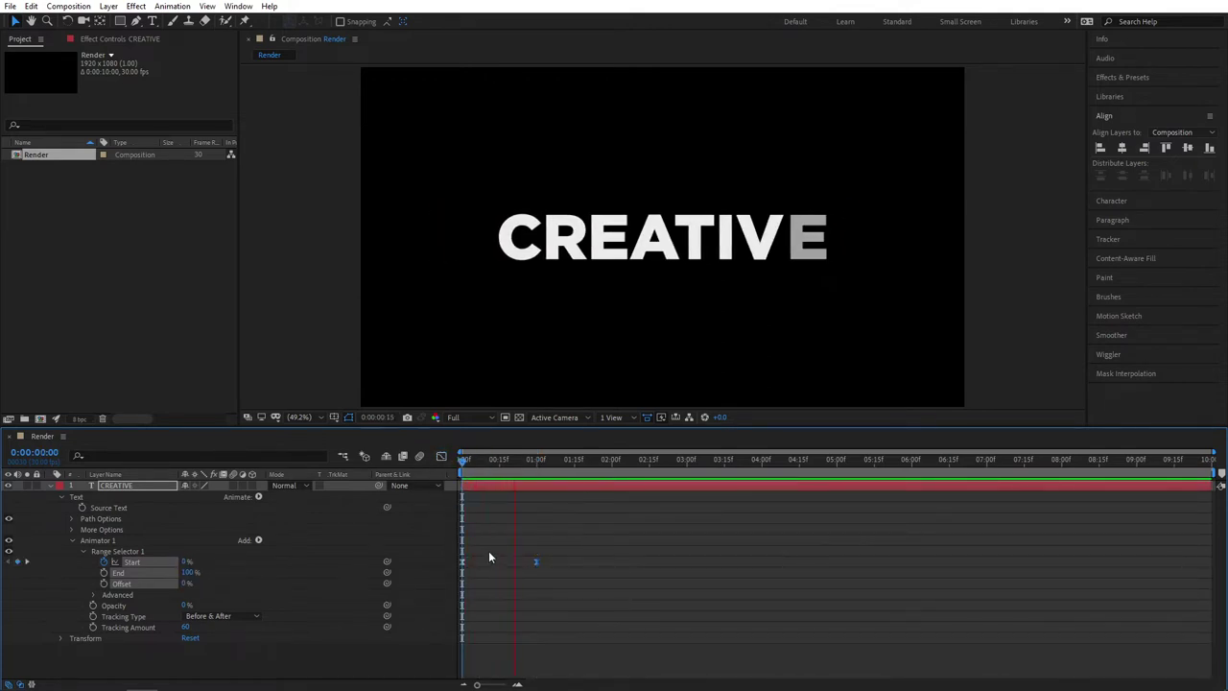
{"action": "key", "text": "space"}
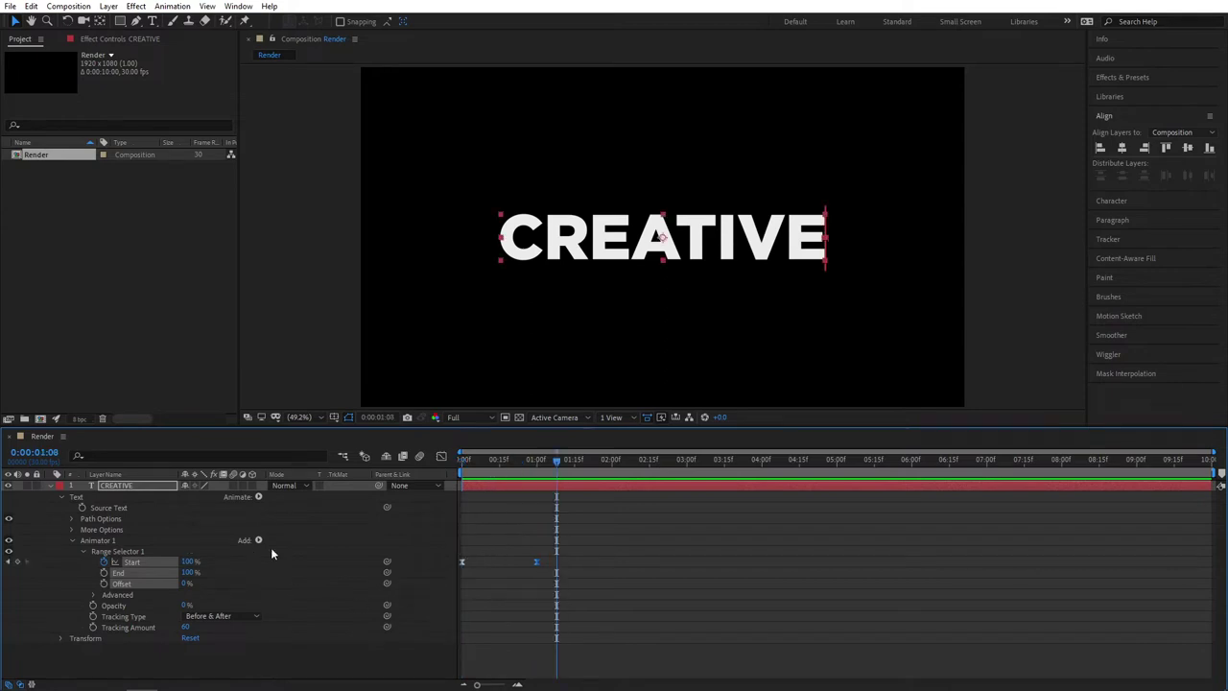
- Add a Scale keyframe of 130% to the CREATIVE layer and place it at 0:00:00:15
{"action": "left_click_drag", "start_coordinate": [557, 460], "coordinate": [537, 460]}
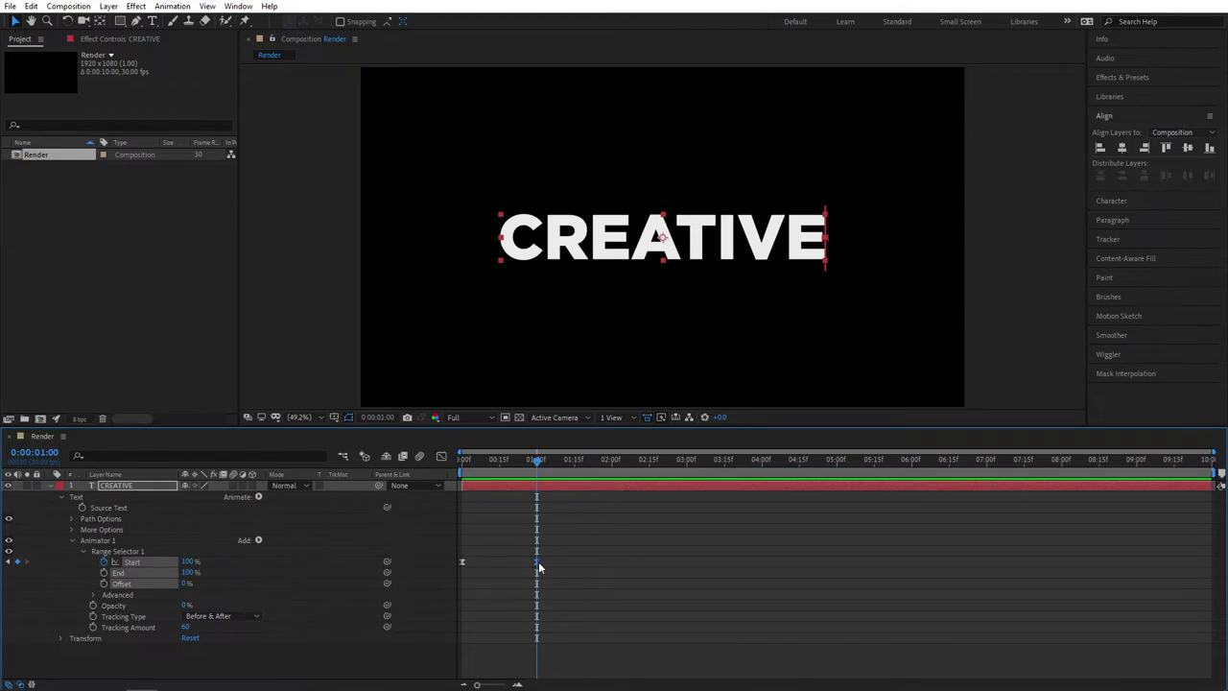
{"action": "key", "text": "s"}
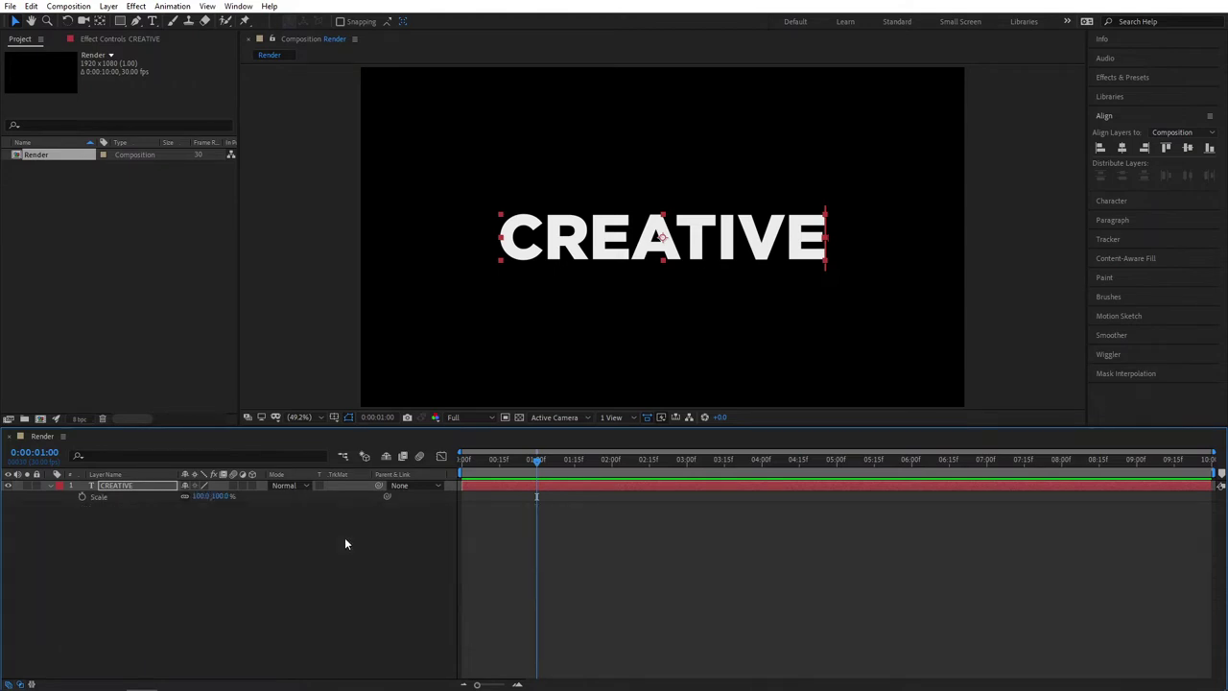
{"action": "left_click", "coordinate": [82, 497]}
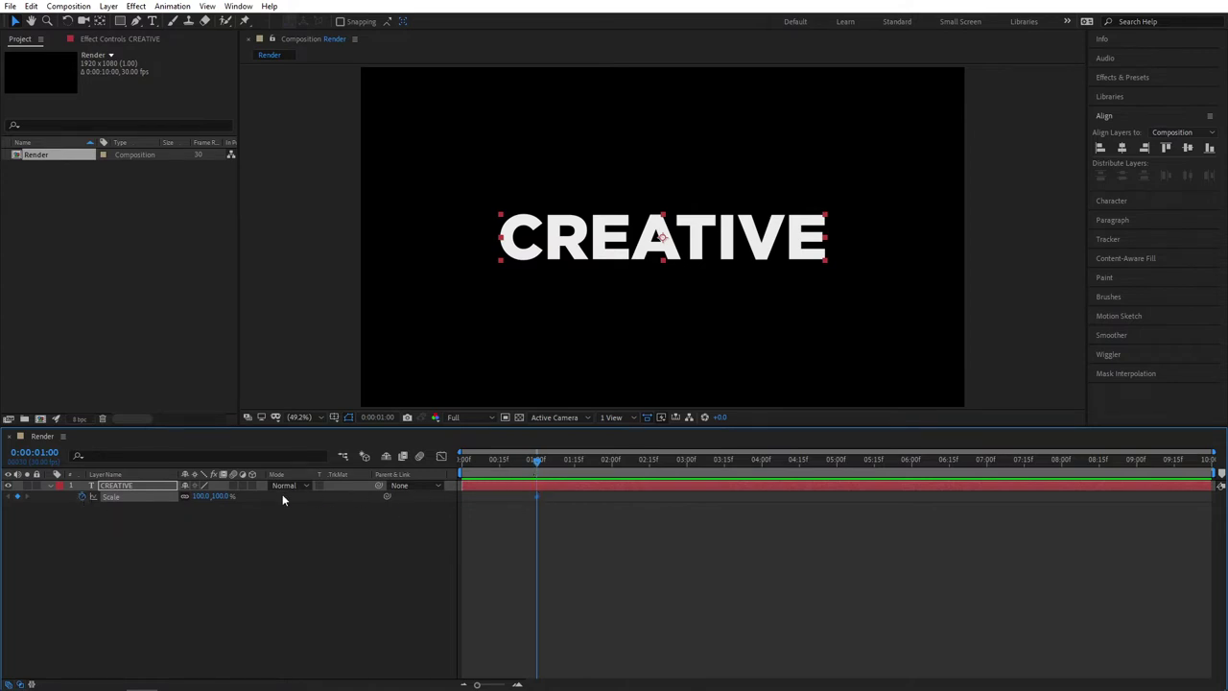
{"action": "left_click", "coordinate": [197, 496]}
{"action": "type", "text": "130"}
{"action": "key", "text": "Return"}
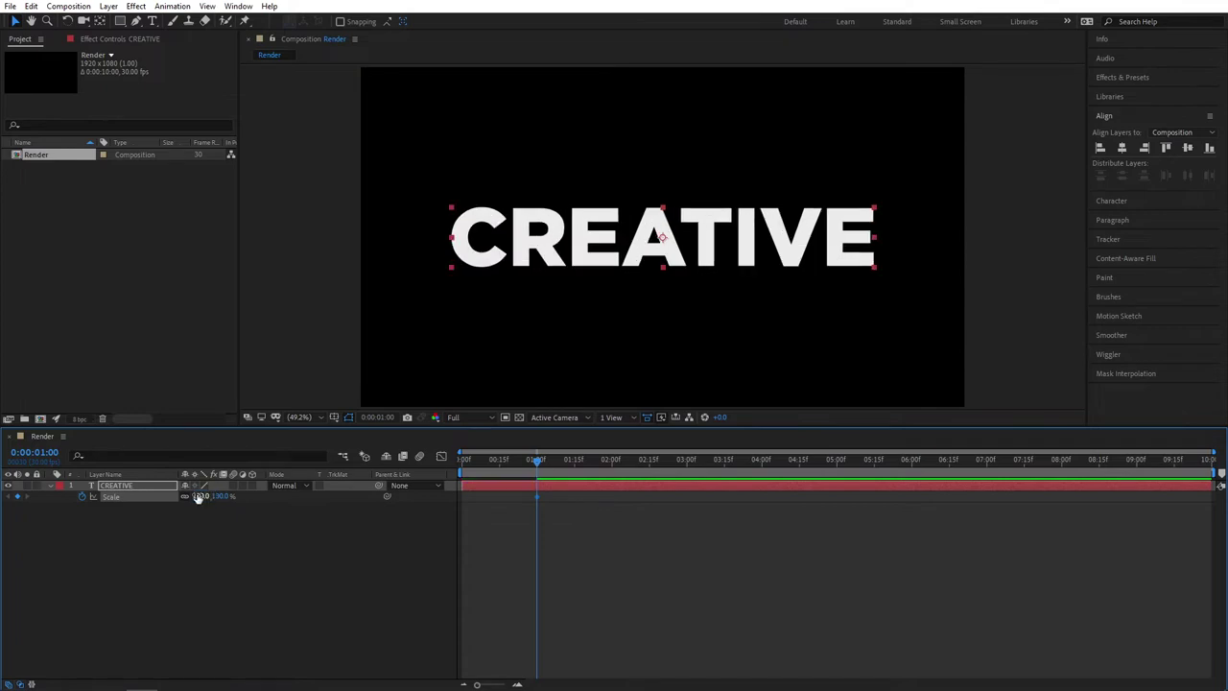
{"action": "left_click", "coordinate": [500, 467]}
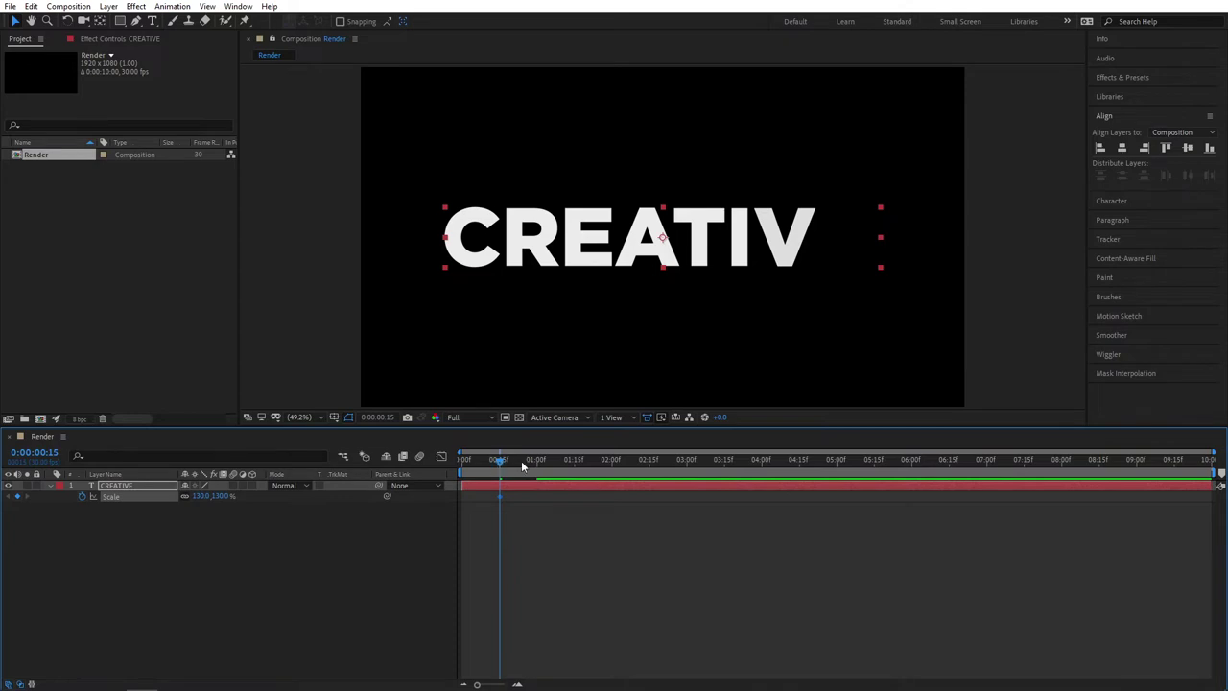
- Add a second Scale keyframe of 100% at 0:00:01:15
{"action": "left_click_drag", "start_coordinate": [497, 465], "coordinate": [576, 466]}
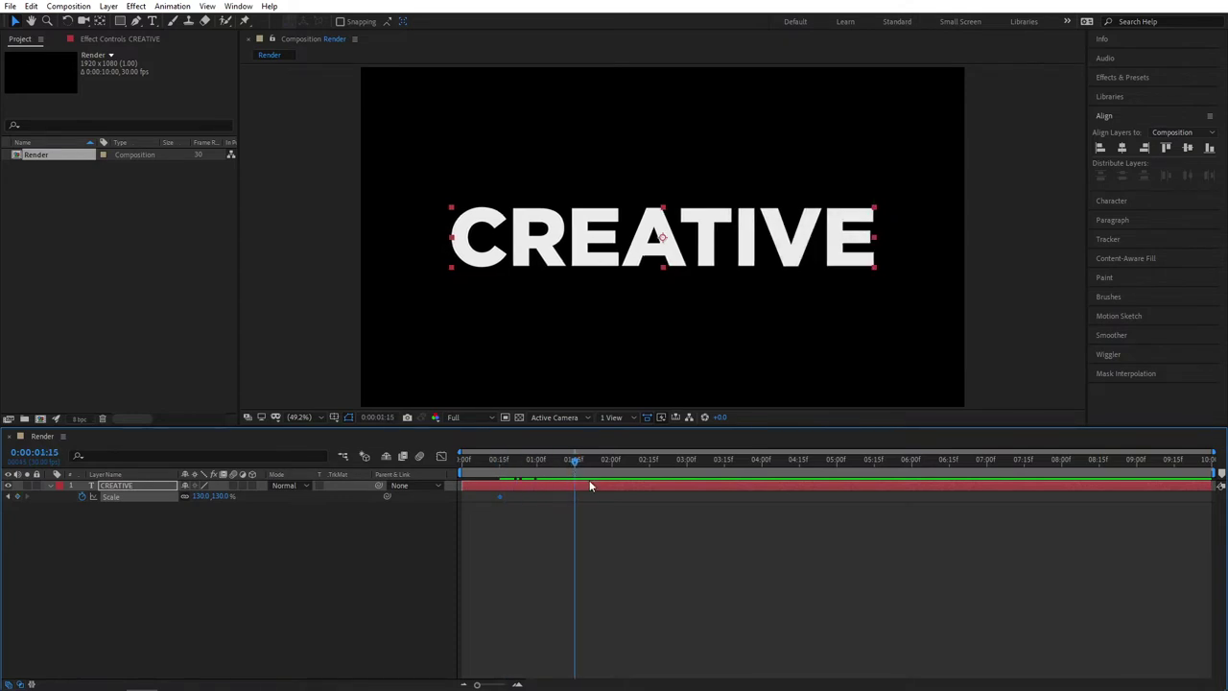
{"action": "left_click", "coordinate": [221, 496]}
{"action": "type", "text": "100"}
{"action": "key", "text": "Return"}
- Ease both Scale keyframes with a speed curve that peaks just after the first one, and preview the animation
{"action": "left_click_drag", "start_coordinate": [613, 515], "coordinate": [484, 495]}
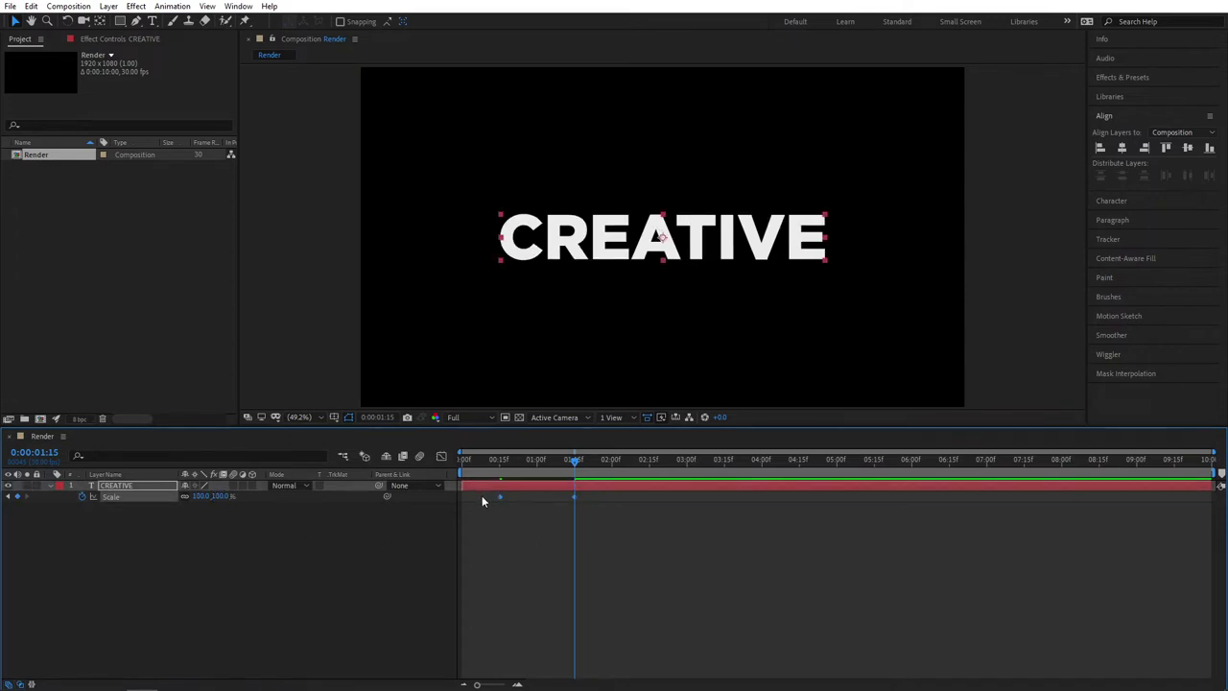
{"action": "left_click", "coordinate": [441, 457]}
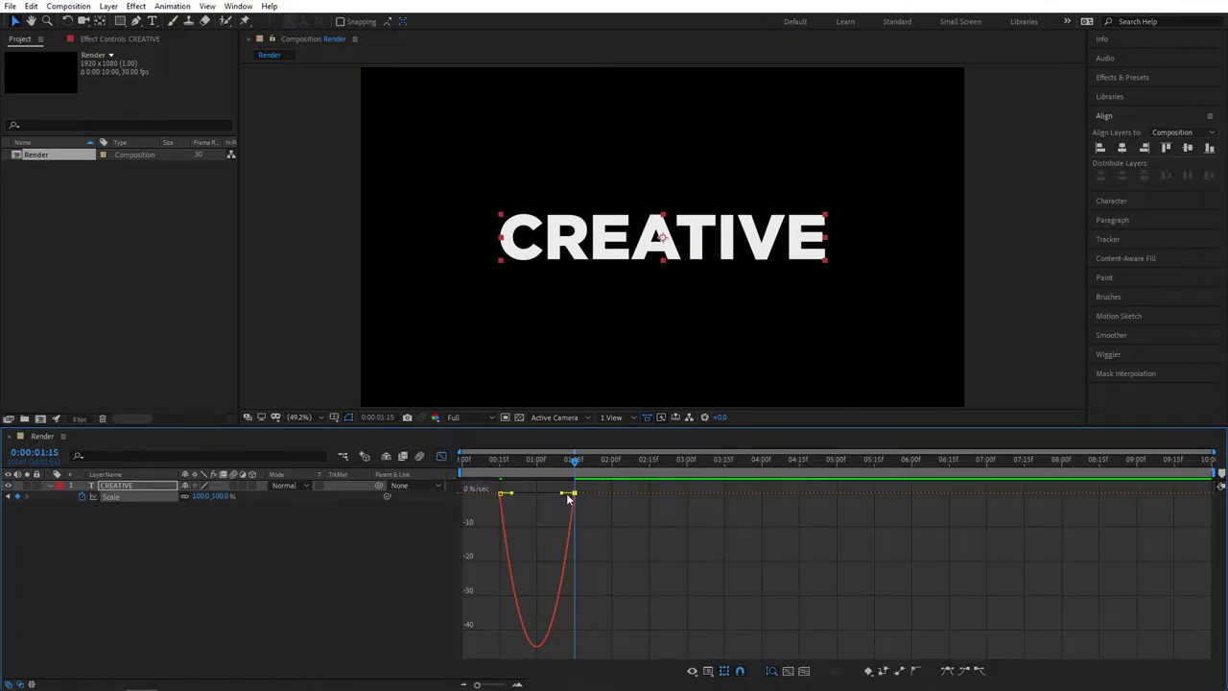
{"action": "left_click_drag", "start_coordinate": [569, 497], "coordinate": [506, 498]}
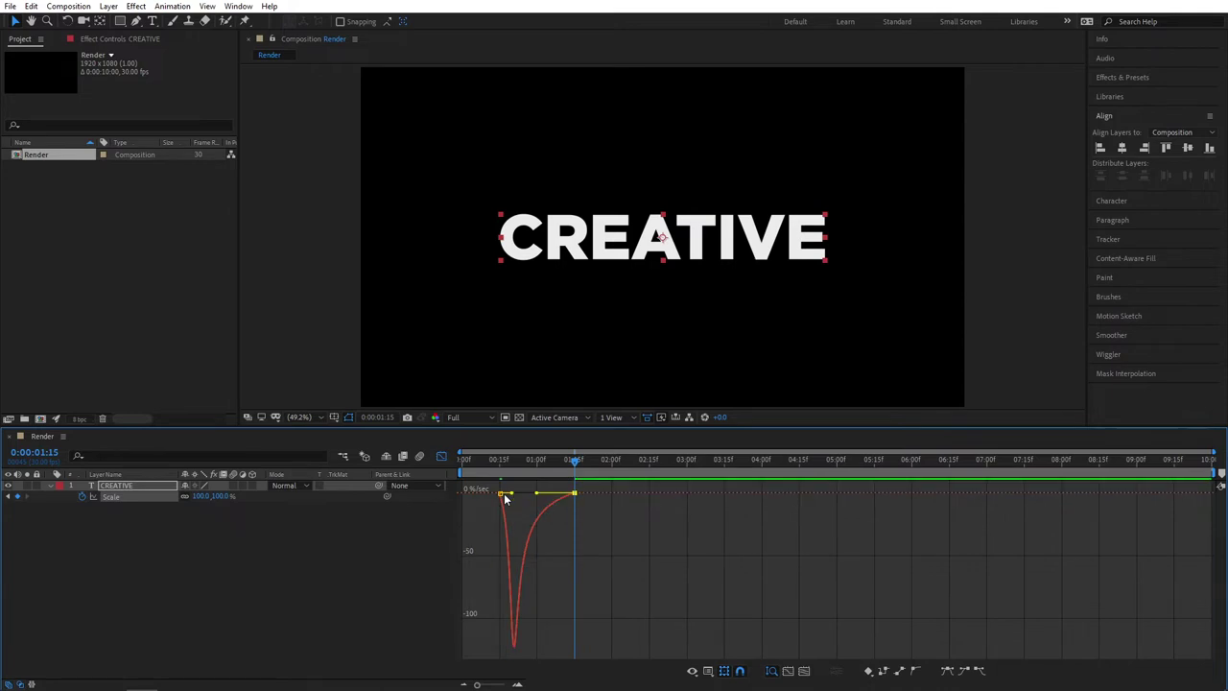
{"action": "left_click", "coordinate": [441, 457]}
{"action": "key", "text": "Home"}
{"action": "key", "text": "space"}
{"action": "key", "text": "space"}
{"action": "left_click", "coordinate": [610, 564]}
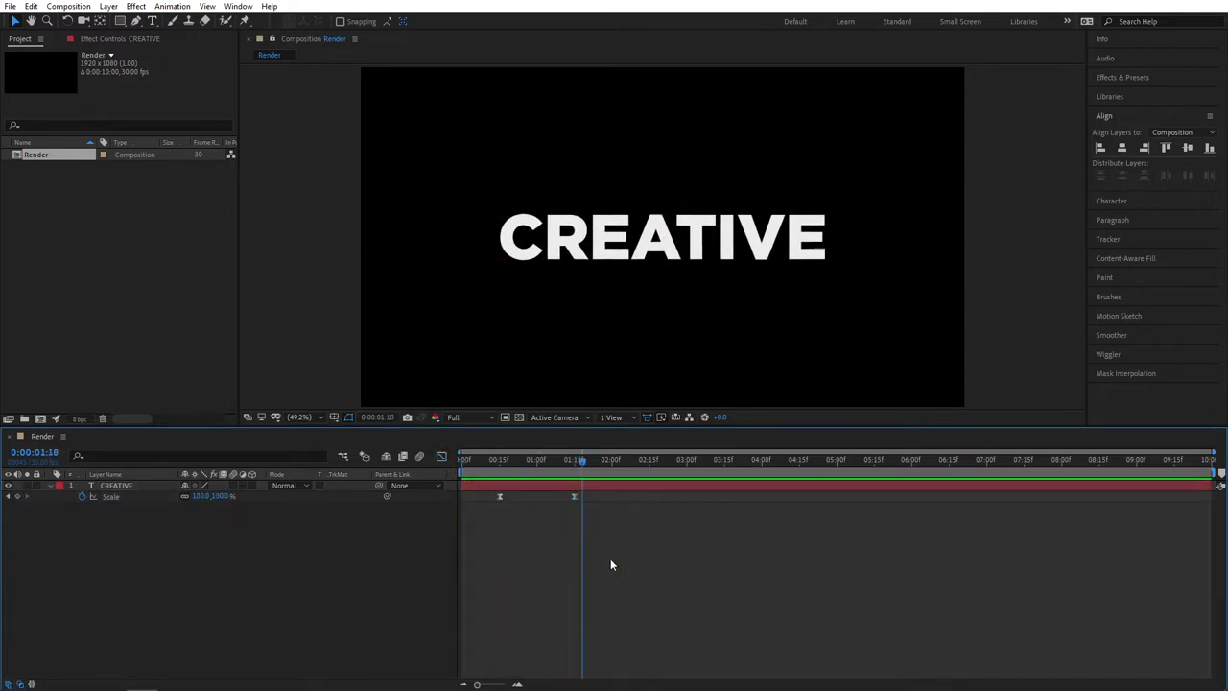
- Duplicate the CREATIVE text layer with the current time at 0:00:01:15
{"action": "left_click_drag", "start_coordinate": [582, 464], "coordinate": [573, 464]}
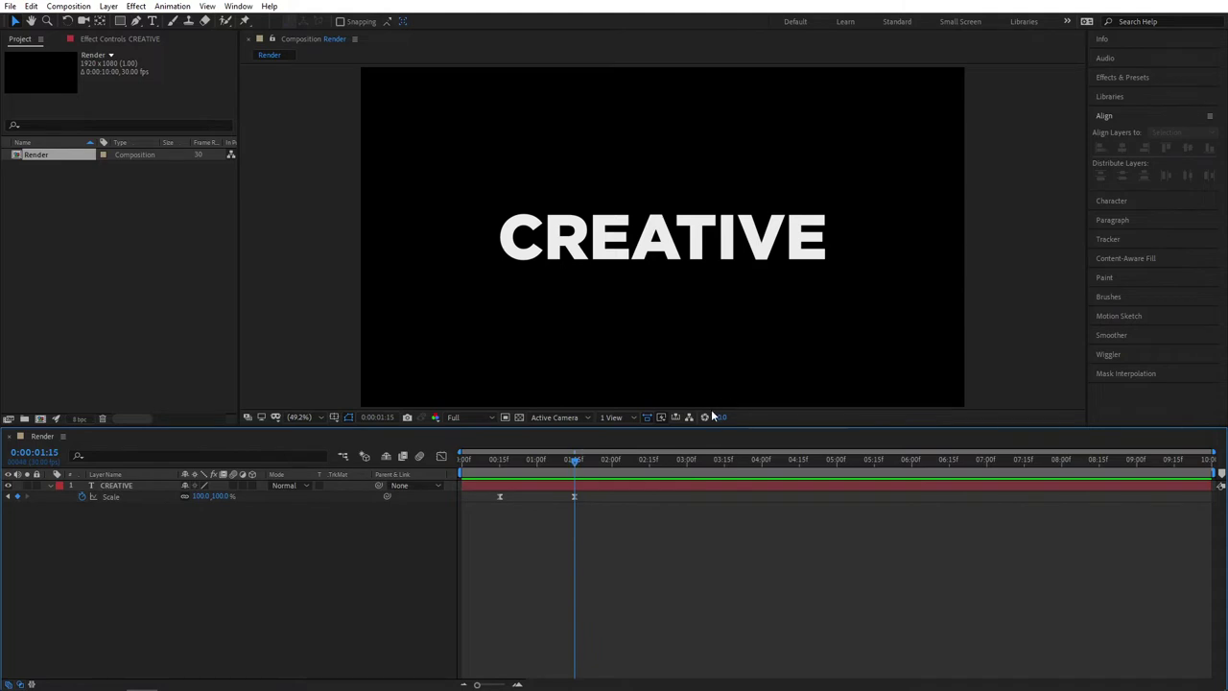
{"action": "left_click", "coordinate": [115, 486]}
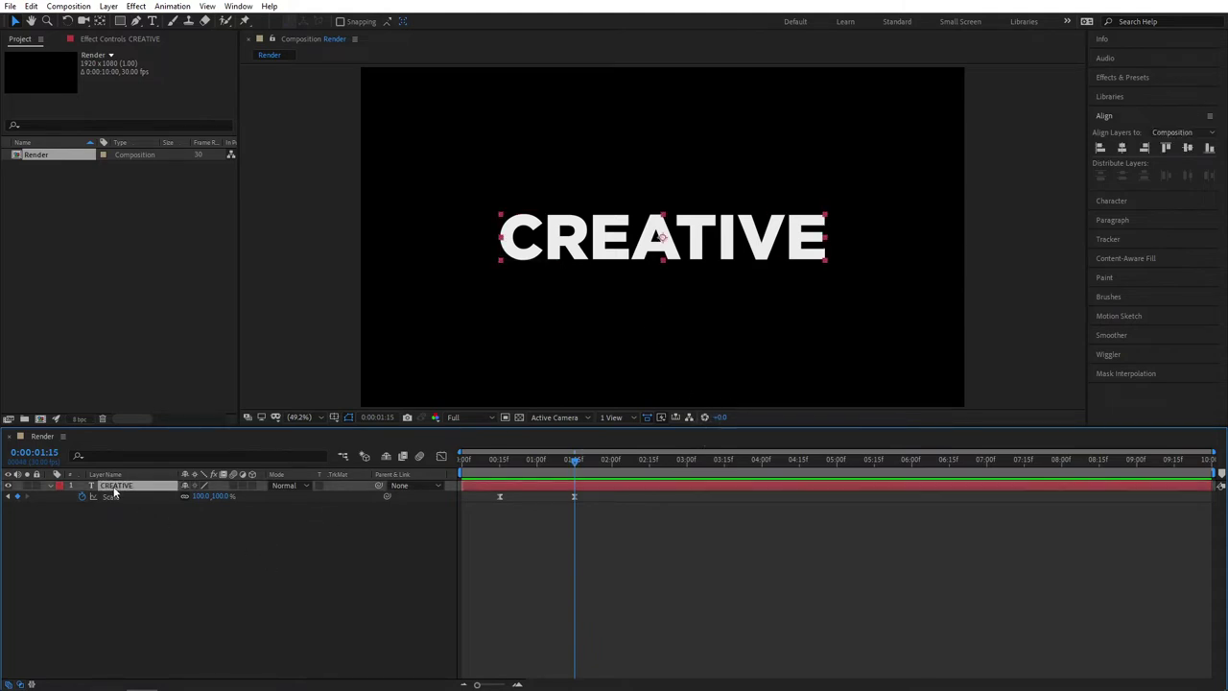
{"action": "key", "text": "ctrl+d"}
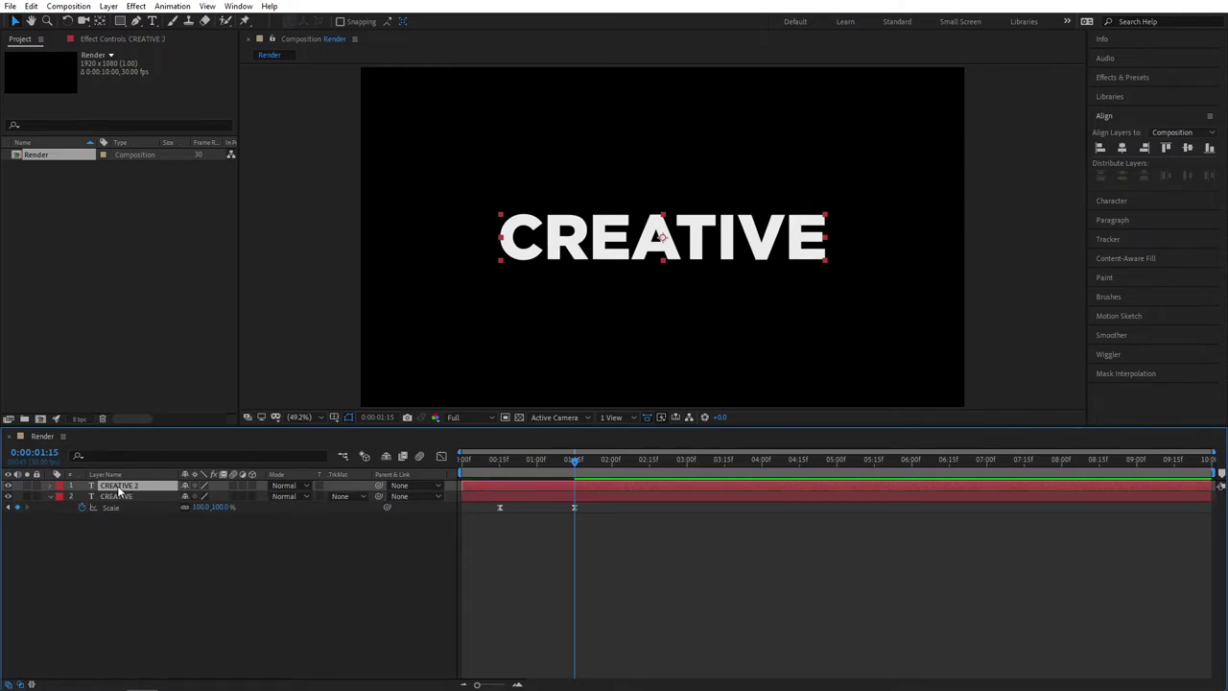
- Rename the duplicated CREATIVE text layer to TOP 1 and set its label colour to Green
{"action": "key", "text": "Return"}
{"action": "type", "text": "TO"}
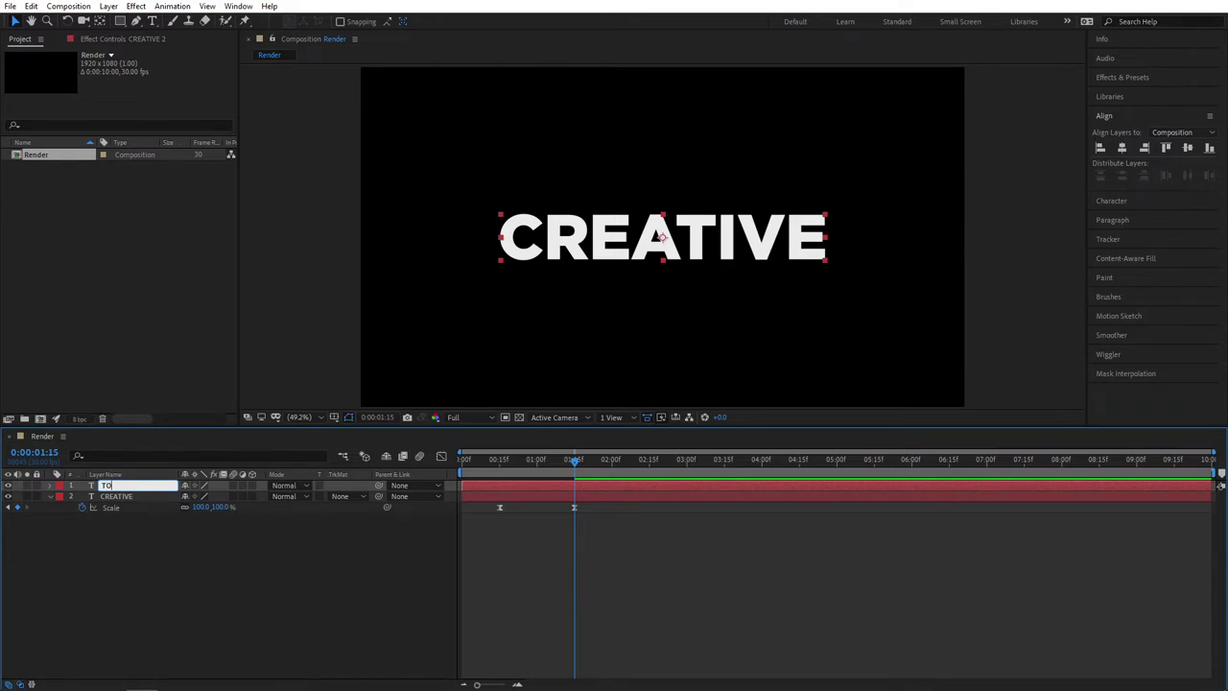
{"action": "type", "text": "P 1"}
{"action": "left_click", "coordinate": [59, 485]}
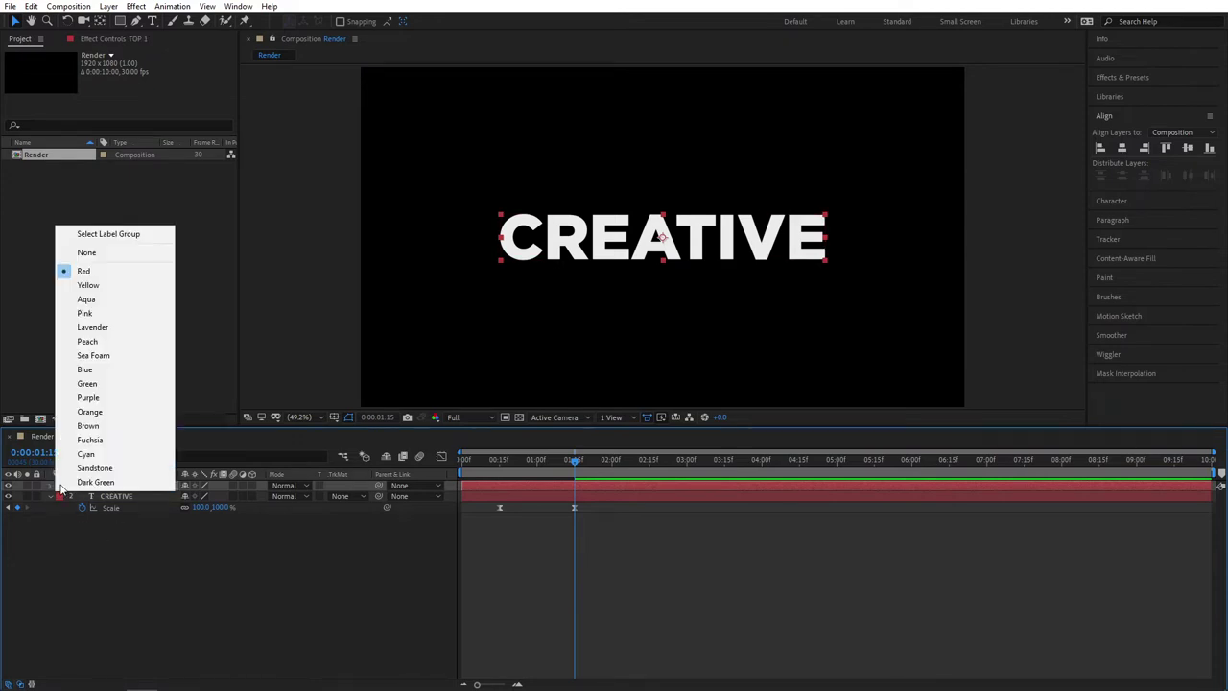
{"action": "left_click", "coordinate": [91, 383]}
{"action": "left_click", "coordinate": [157, 536]}
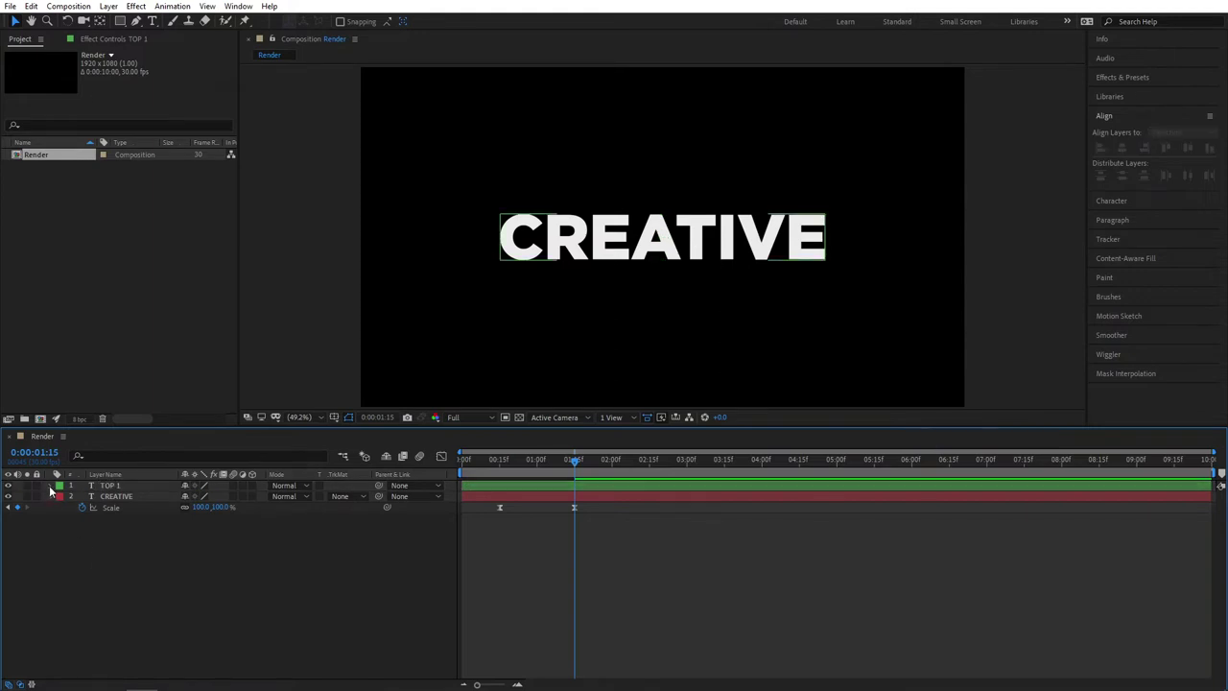
- Delete Animator 1 from the TOP 1 layer and remove all of its Scale keyframes
{"action": "left_click", "coordinate": [52, 486]}
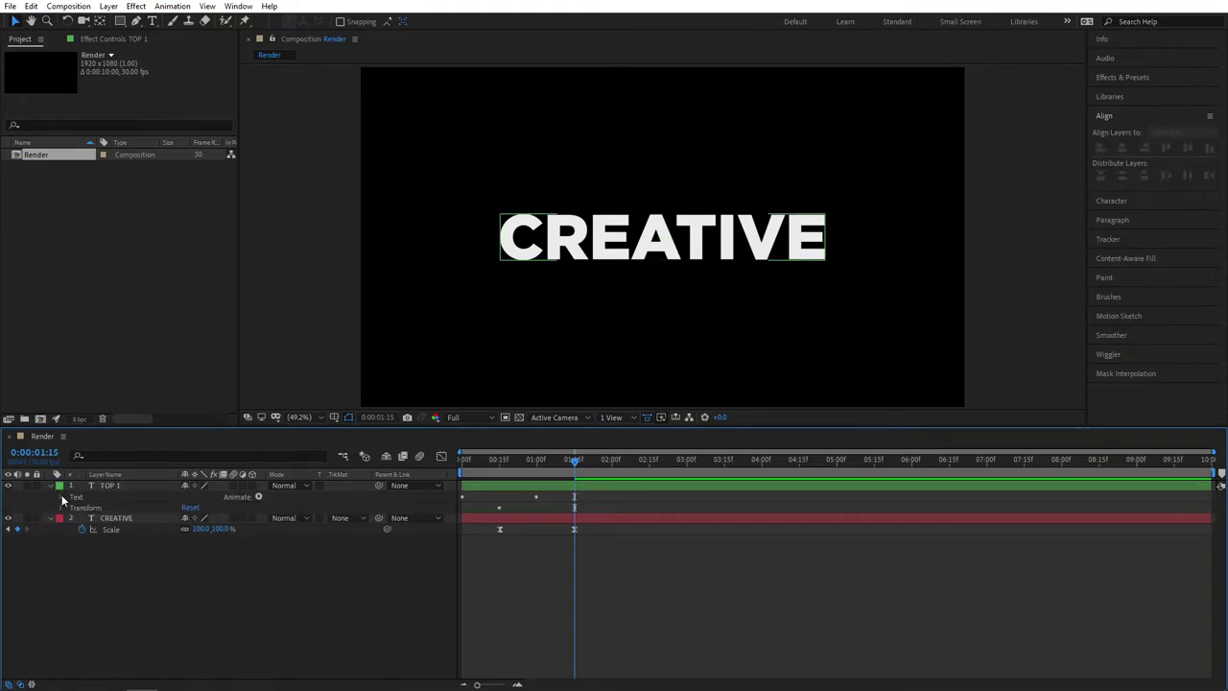
{"action": "left_click", "coordinate": [63, 496]}
{"action": "left_click", "coordinate": [93, 539]}
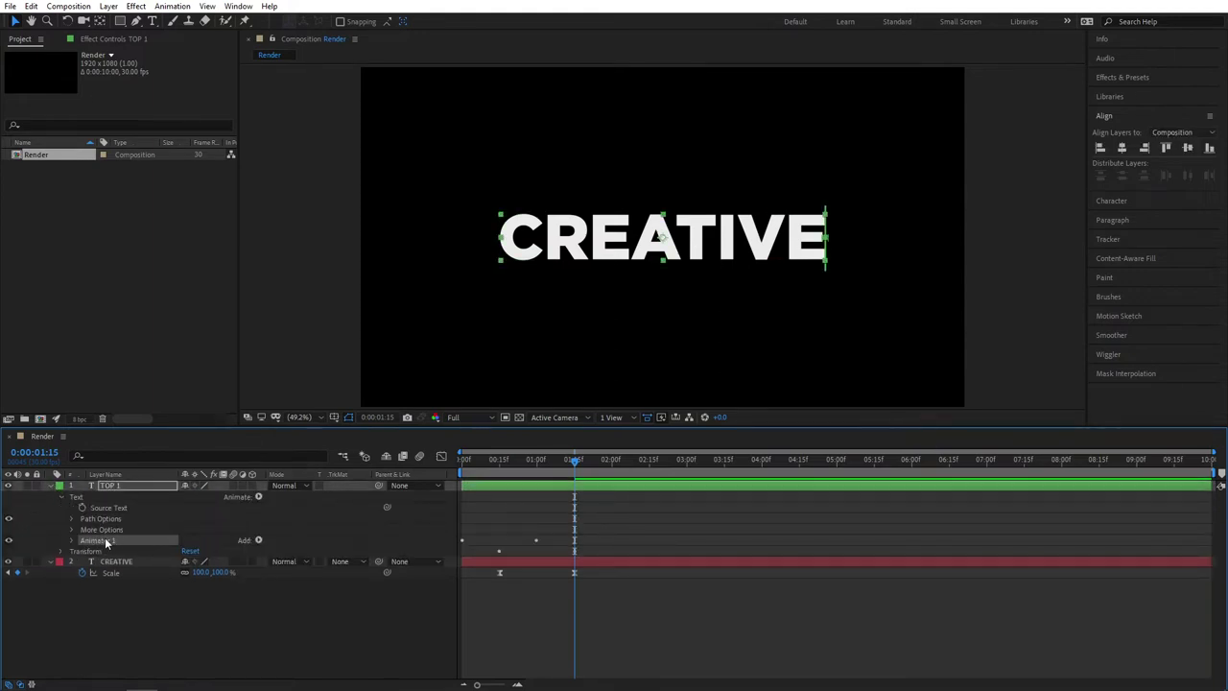
{"action": "key", "text": "Delete"}
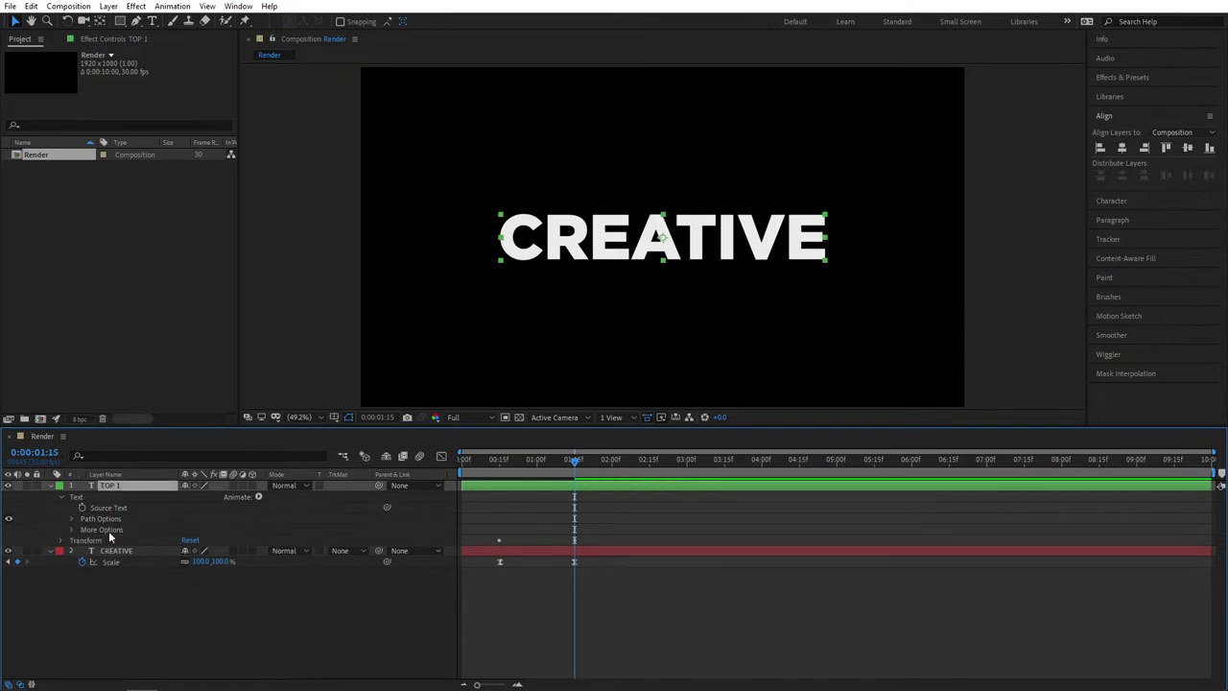
{"action": "key", "text": "u"}
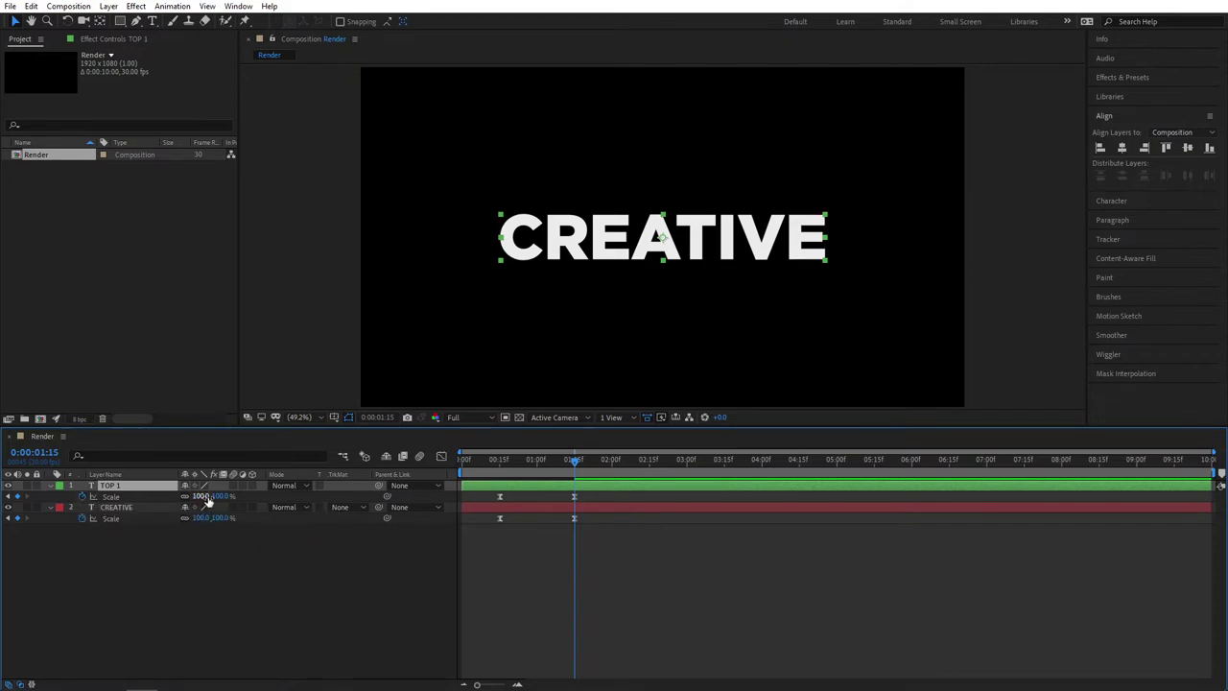
{"action": "left_click", "coordinate": [84, 497]}
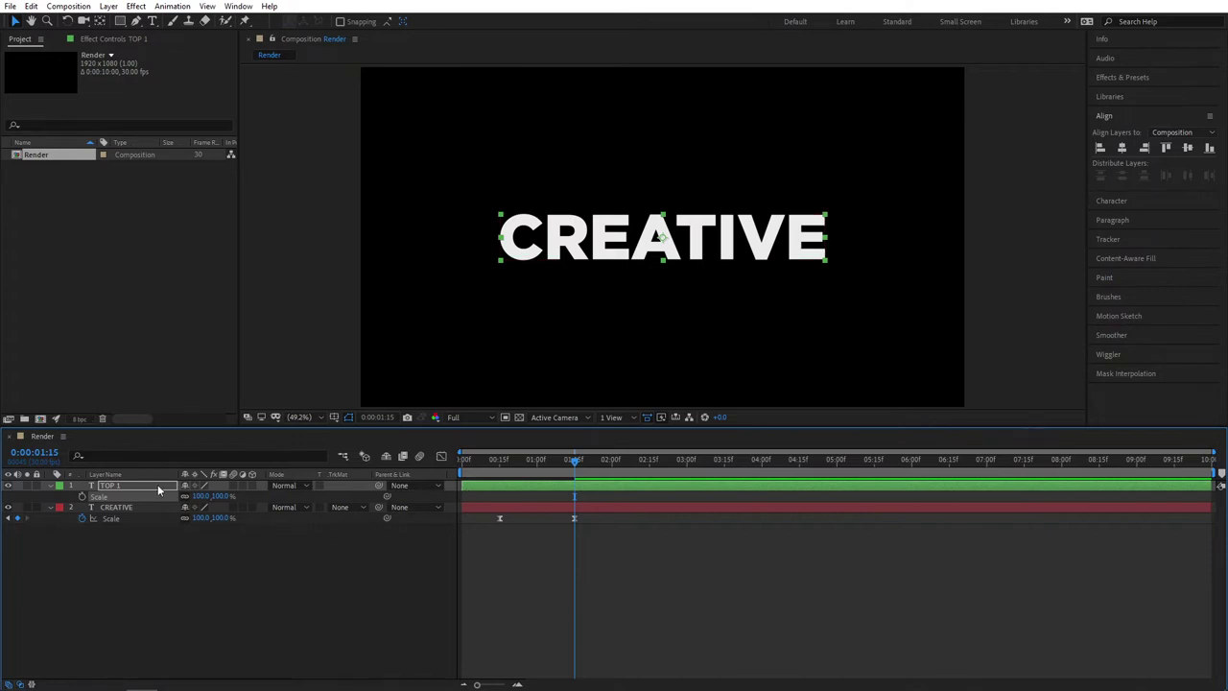
- Move the TOP 1 text up so it partly overlaps CREATIVE, and swap its fill for a 4 px white stroke
{"action": "left_click_drag", "start_coordinate": [688, 251], "coordinate": [681, 219]}
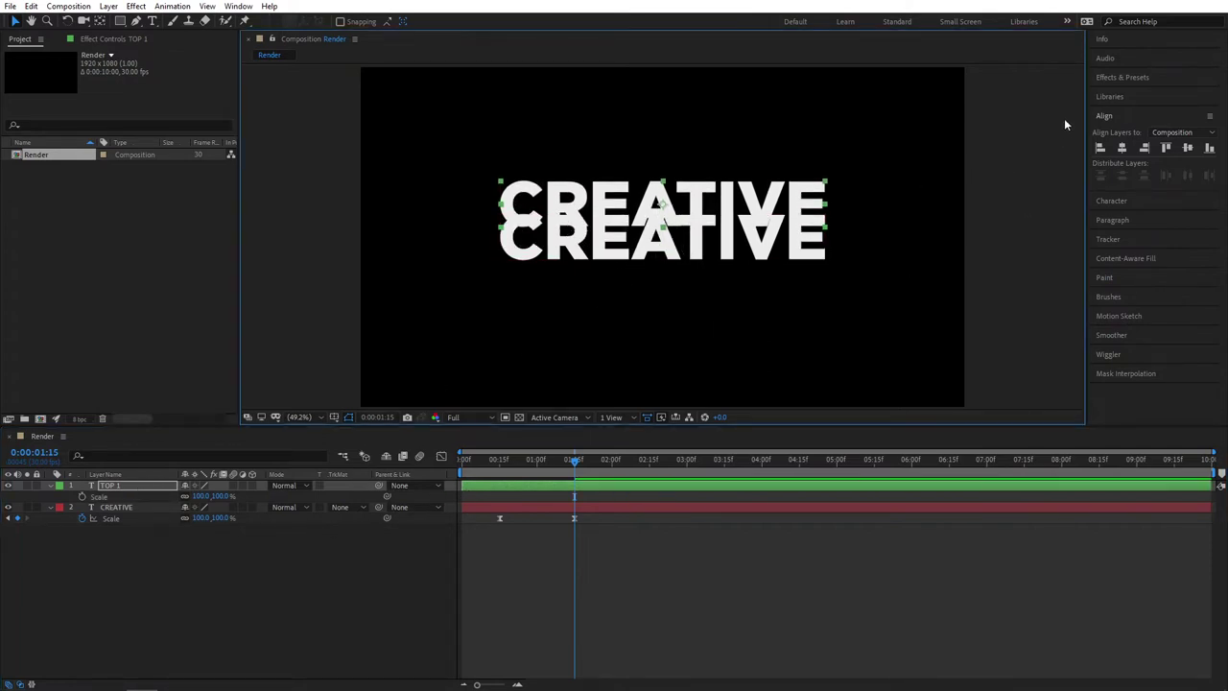
{"action": "left_click", "coordinate": [1113, 201]}
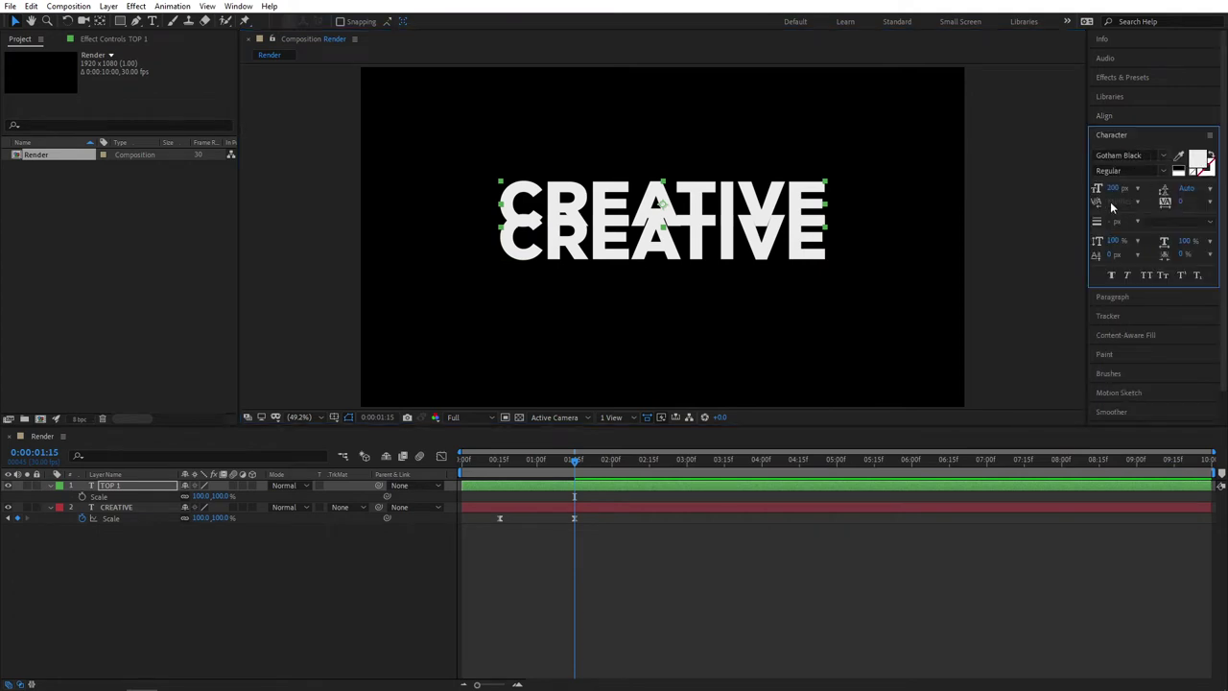
{"action": "left_click", "coordinate": [1211, 157]}
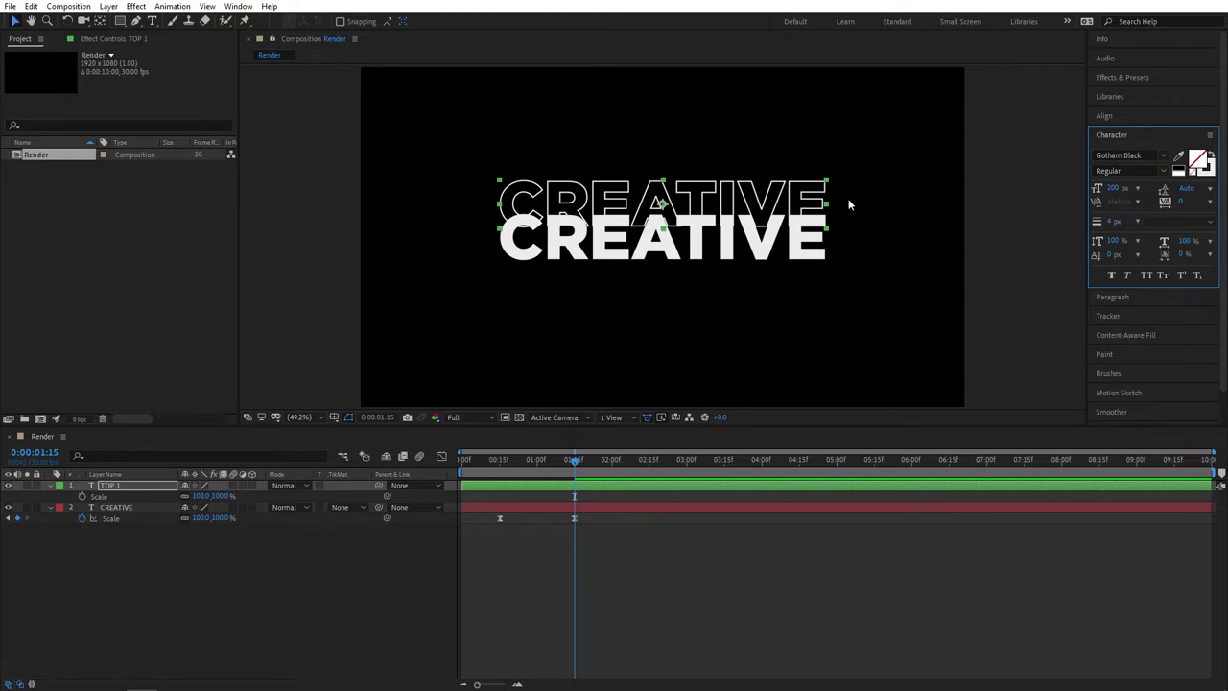
{"action": "left_click", "coordinate": [1113, 221]}
{"action": "left_click", "coordinate": [1060, 306]}
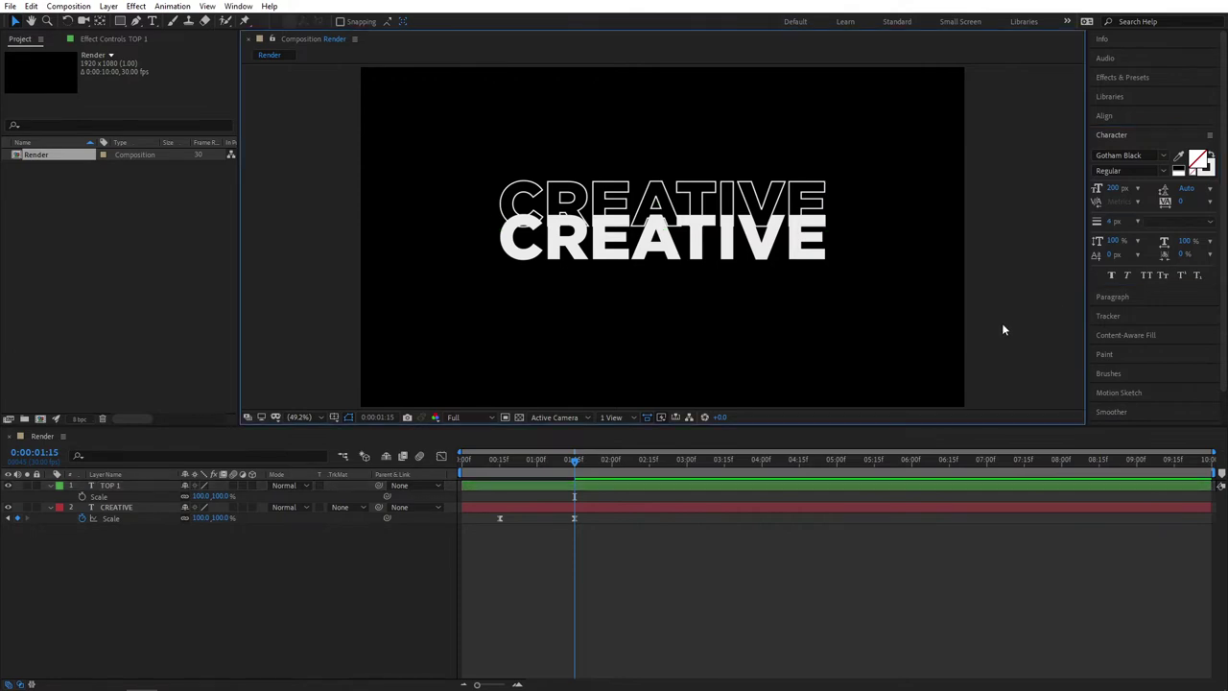
- Shift the outlined TOP 1 text slightly further up above the solid CREATIVE text
{"action": "left_click", "coordinate": [134, 488]}
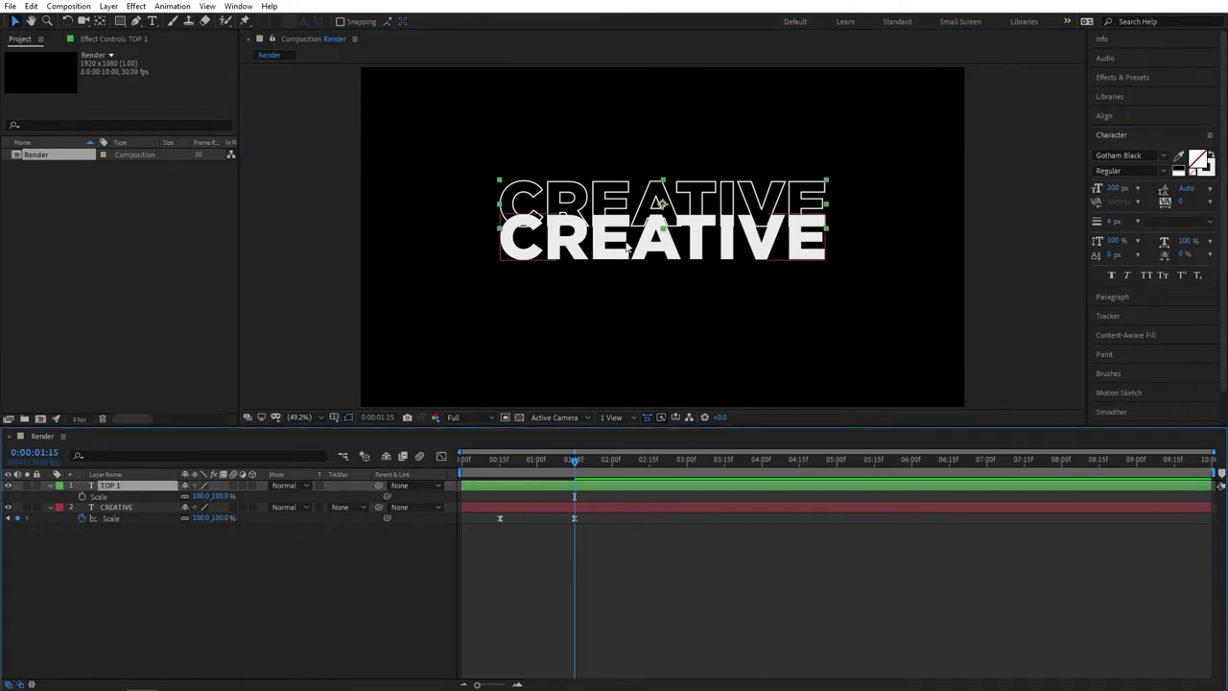
{"action": "left_click_drag", "start_coordinate": [684, 205], "coordinate": [684, 201]}
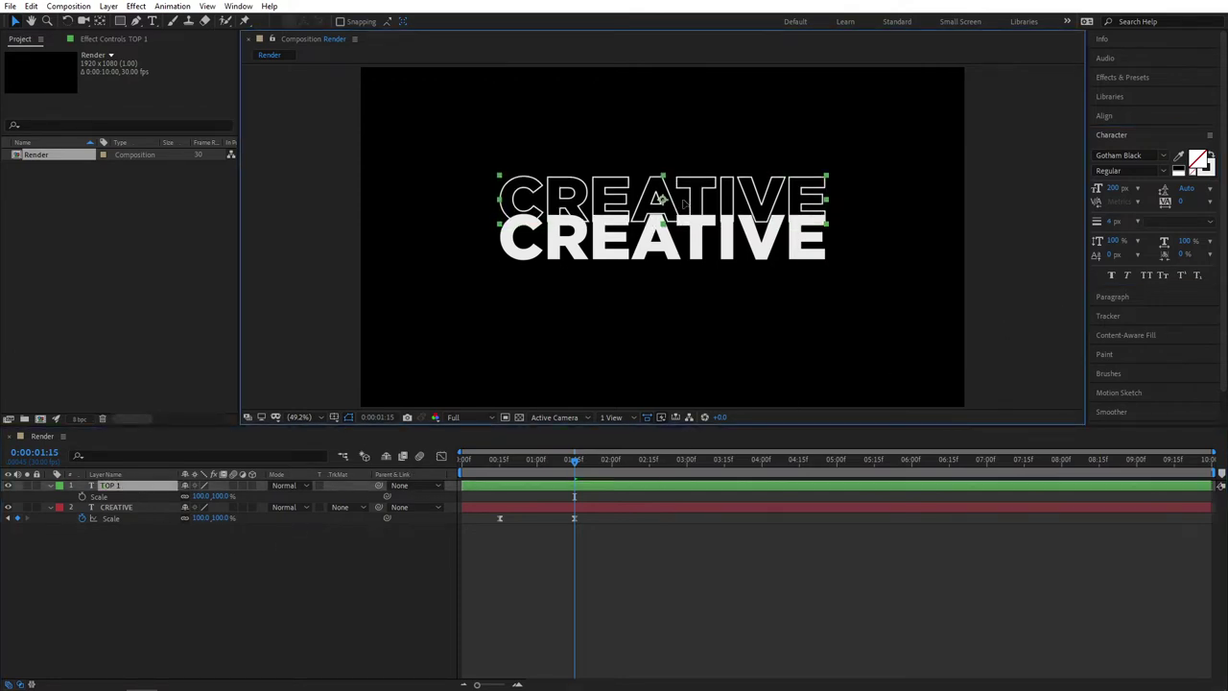
{"action": "key", "text": "Return"}
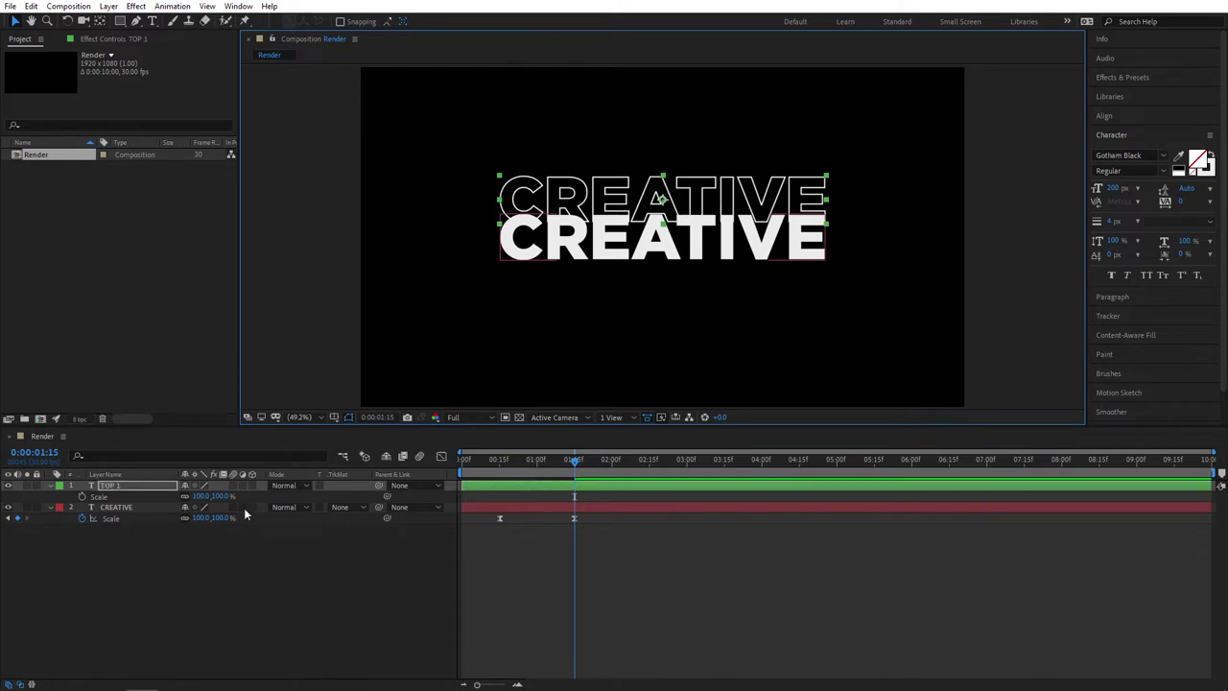
- Draw a frame-wide rectangular mask on TOP 1 ending in the lower part of its letters, and feather it 30 pixels
{"action": "left_click", "coordinate": [118, 21]}
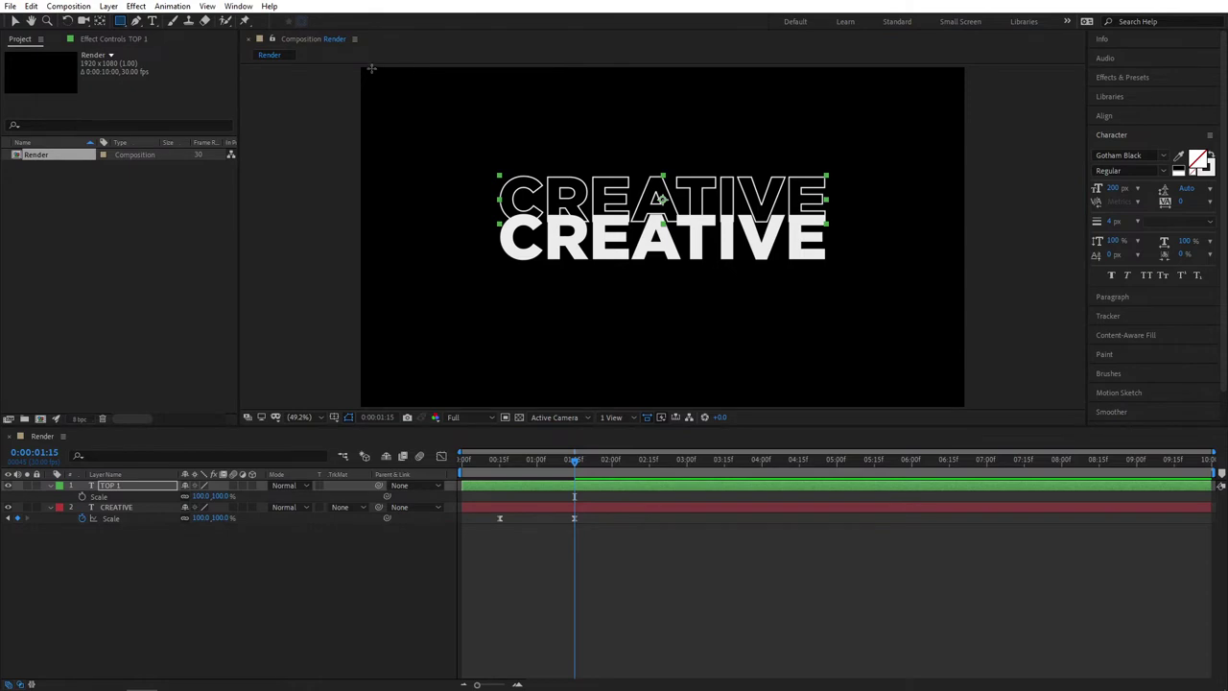
{"action": "left_click_drag", "start_coordinate": [345, 64], "coordinate": [987, 207]}
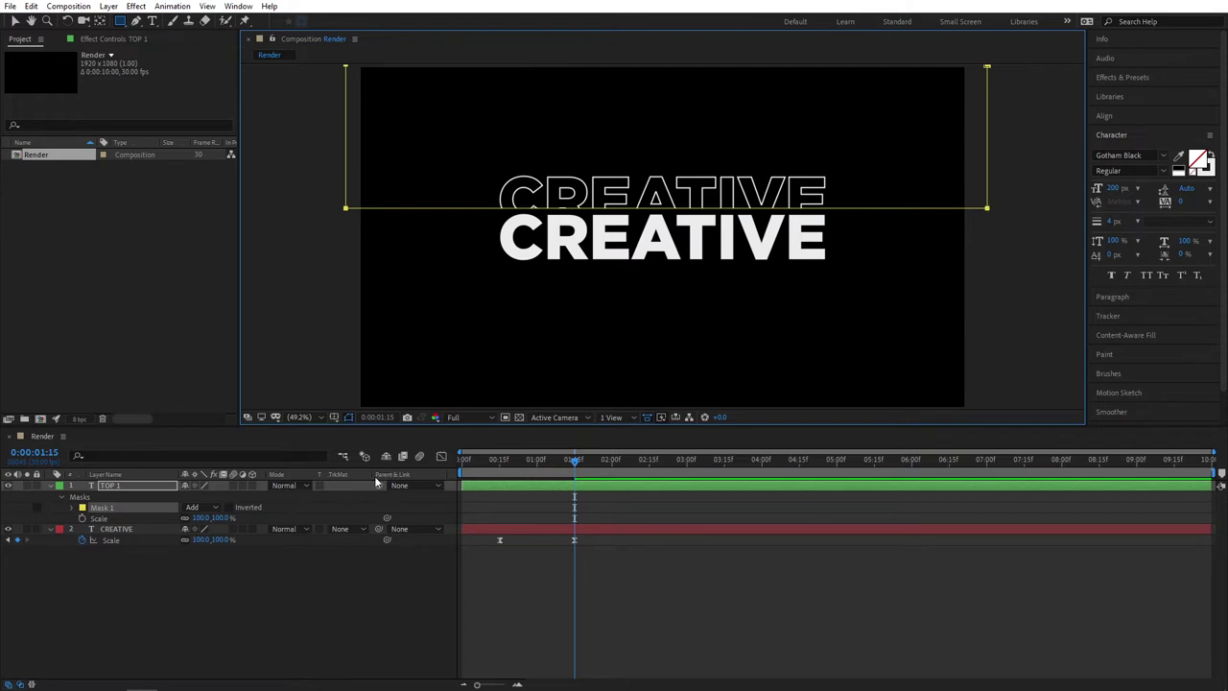
{"action": "key", "text": "f"}
{"action": "left_click", "coordinate": [209, 507]}
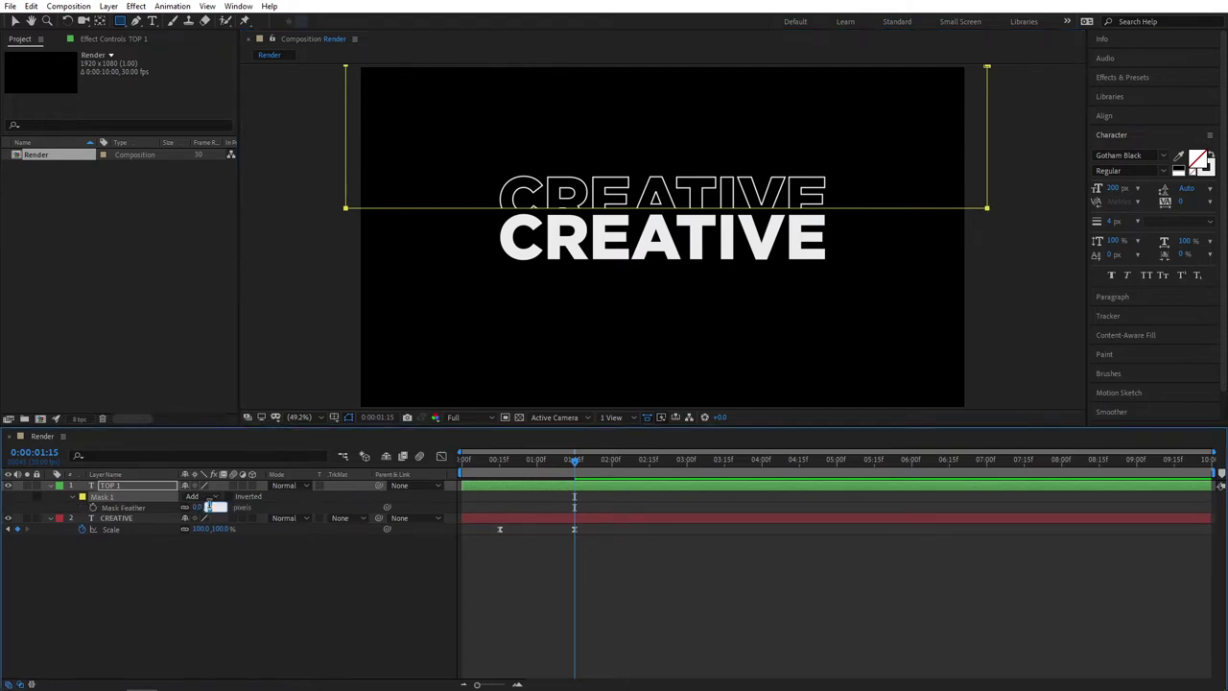
{"action": "key", "text": "Return"}
{"action": "scroll", "coordinate": [603, 213], "scroll_direction": "up", "scroll_amount": 3}
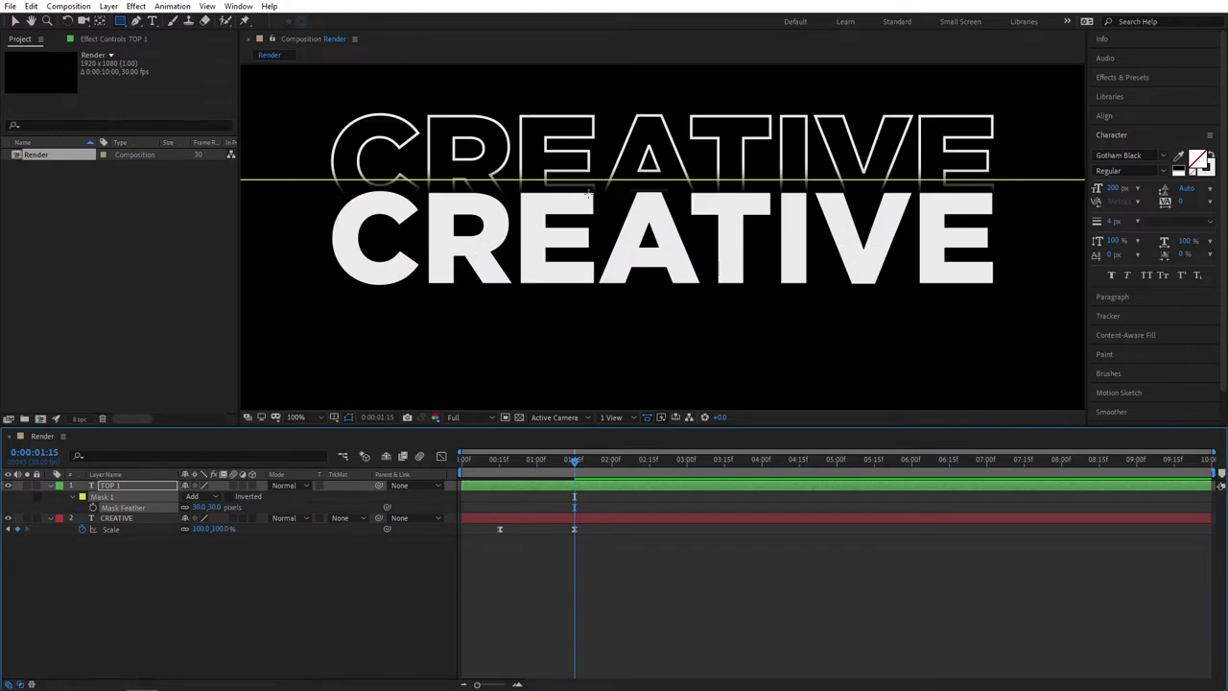
{"action": "scroll", "coordinate": [589, 195], "scroll_direction": "down", "scroll_amount": 3}
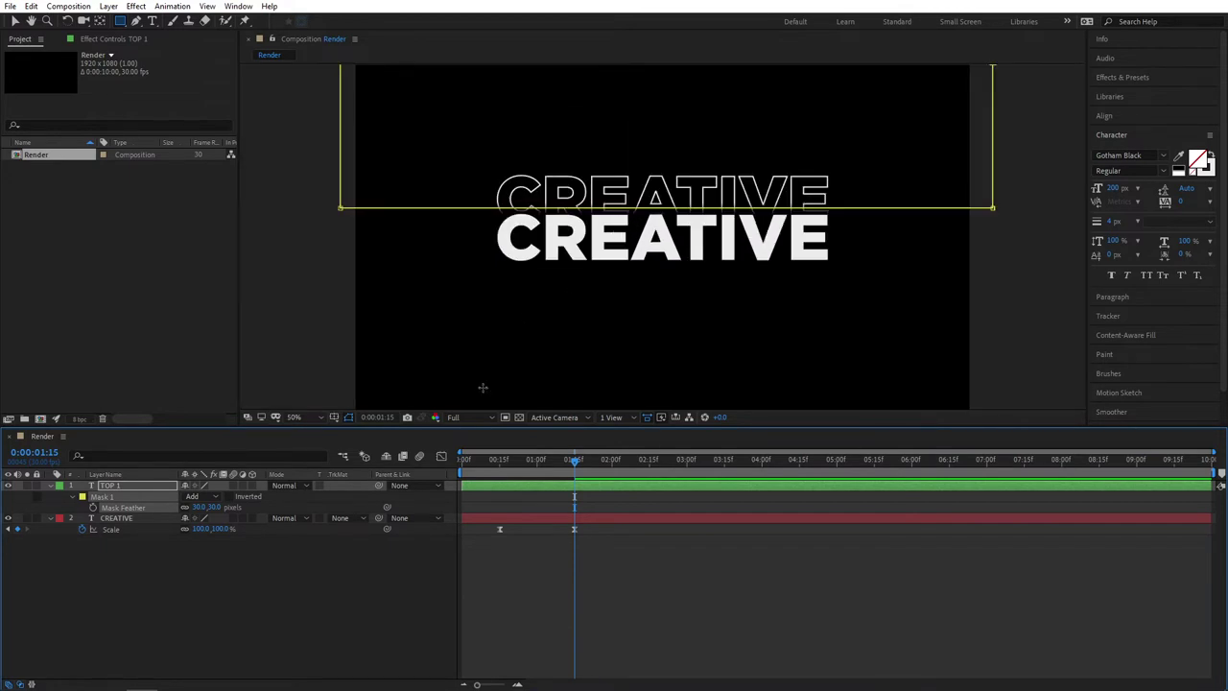
{"action": "key", "text": "v"}
- Nudge the TOP 1 text slightly down and raise its mask so the outline fades out just above the solid CREATIVE text
{"action": "left_click", "coordinate": [132, 485]}
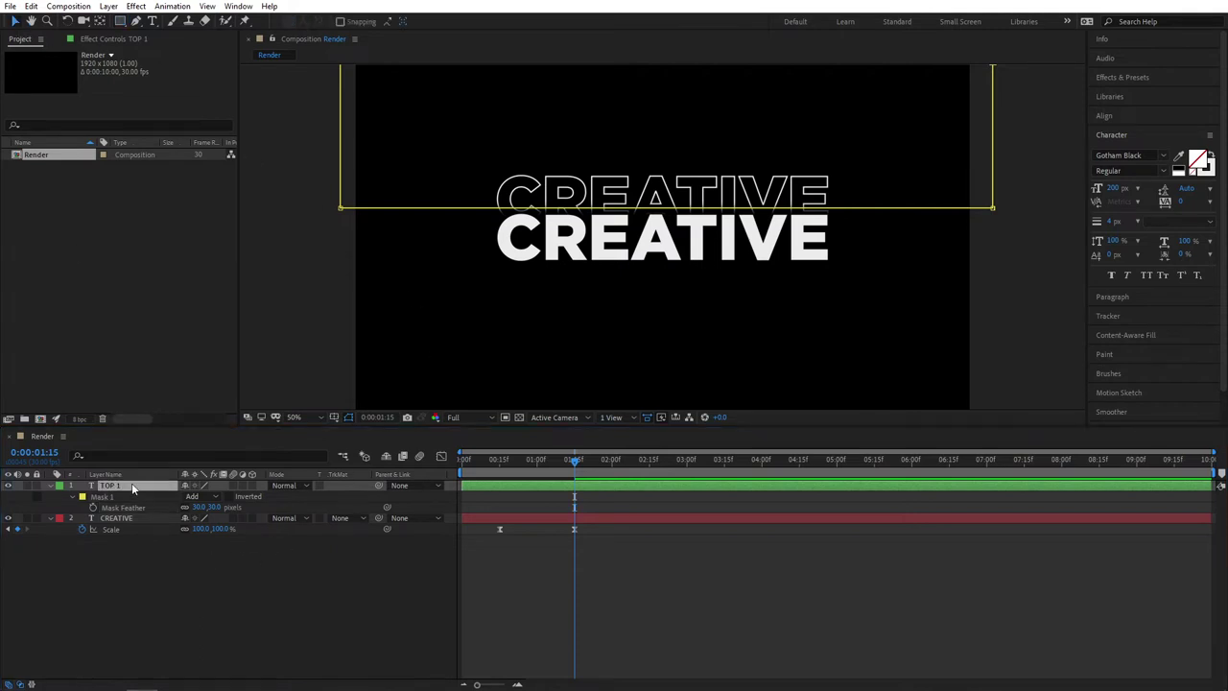
{"action": "key", "text": "Return"}
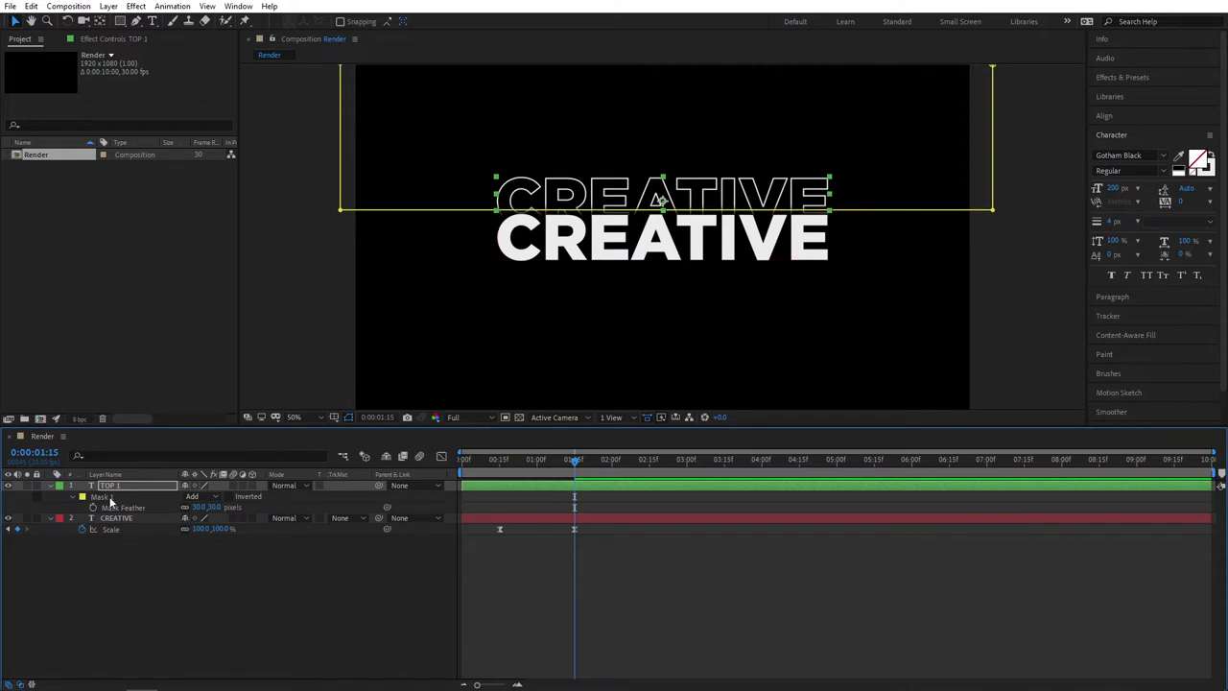
{"action": "left_click", "coordinate": [111, 501]}
{"action": "key", "text": "Up"}
{"action": "key", "text": "Up"}
{"action": "key", "text": "Up"}
{"action": "key", "text": "Up"}
{"action": "key", "text": "Up"}
{"action": "key", "text": "Up"}
{"action": "key", "text": "Up"}
{"action": "key", "text": "Up"}
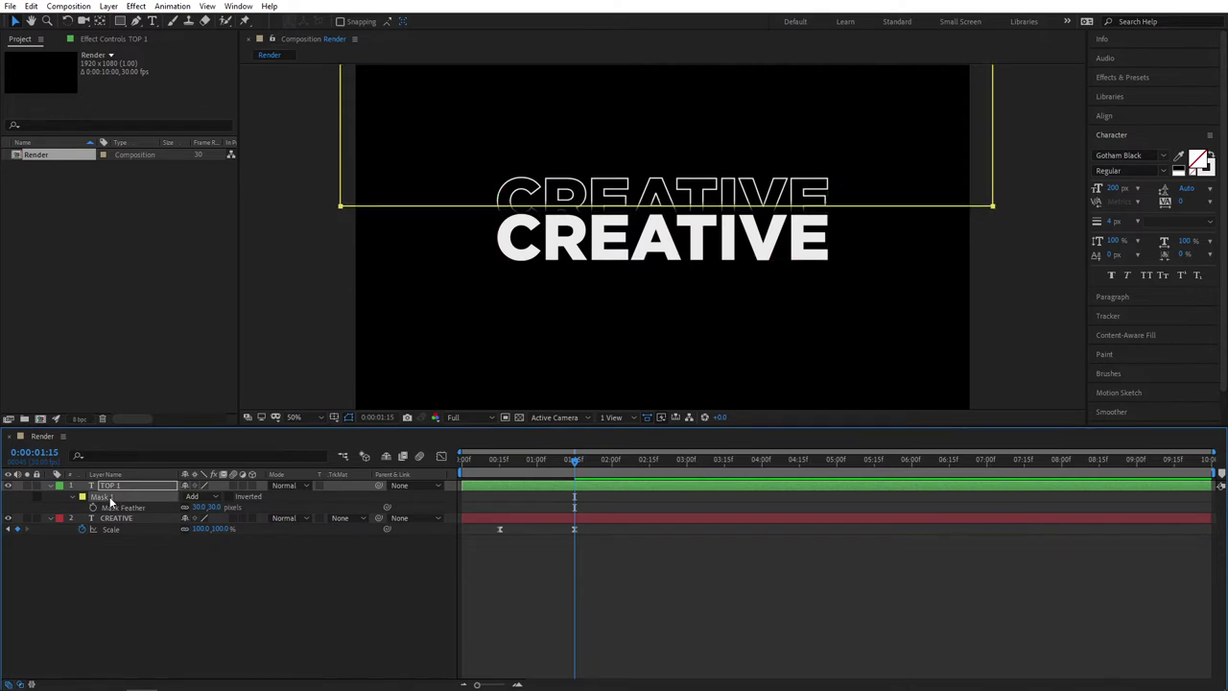
{"action": "left_click", "coordinate": [255, 588]}
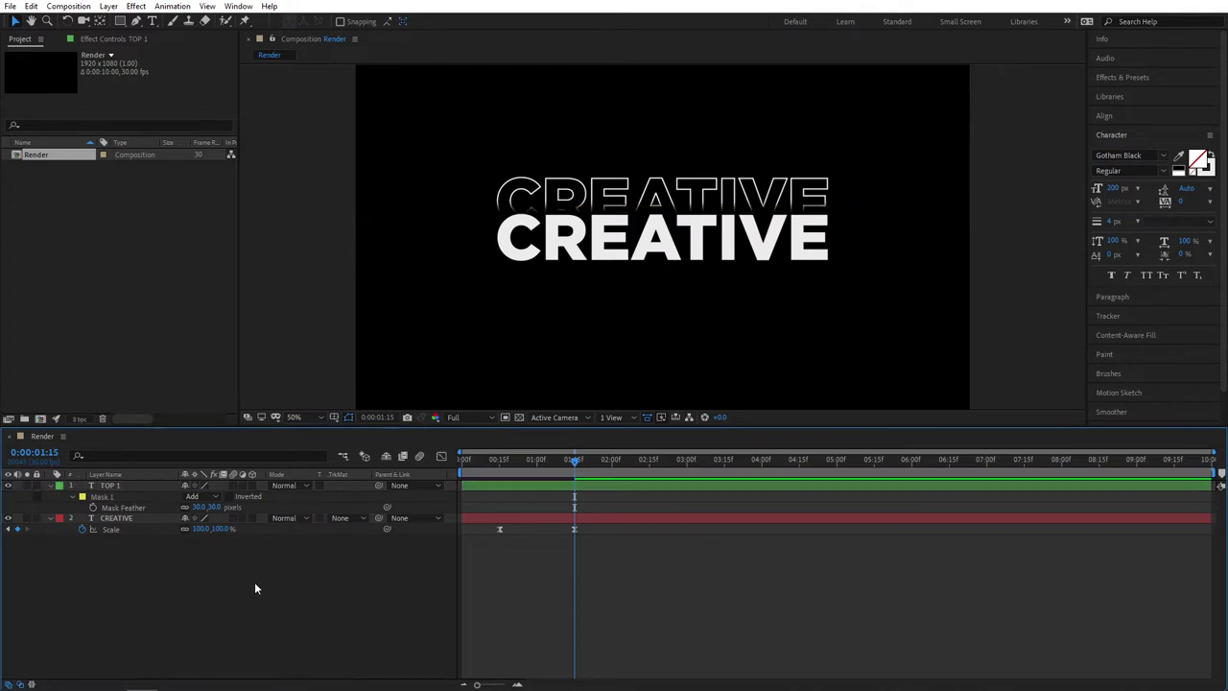
- Duplicate the TOP 1 layer and move the copy straight up so its letters rise above the first outline
{"action": "left_click", "coordinate": [115, 486]}
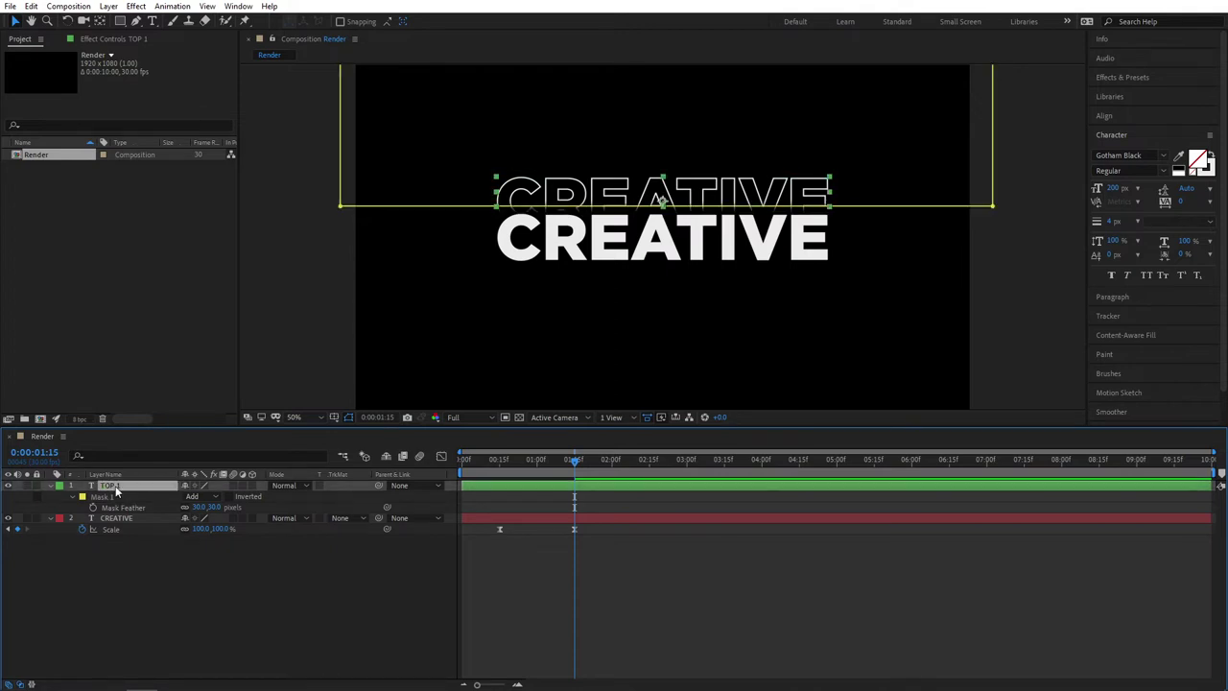
{"action": "key", "text": "ctrl+d"}
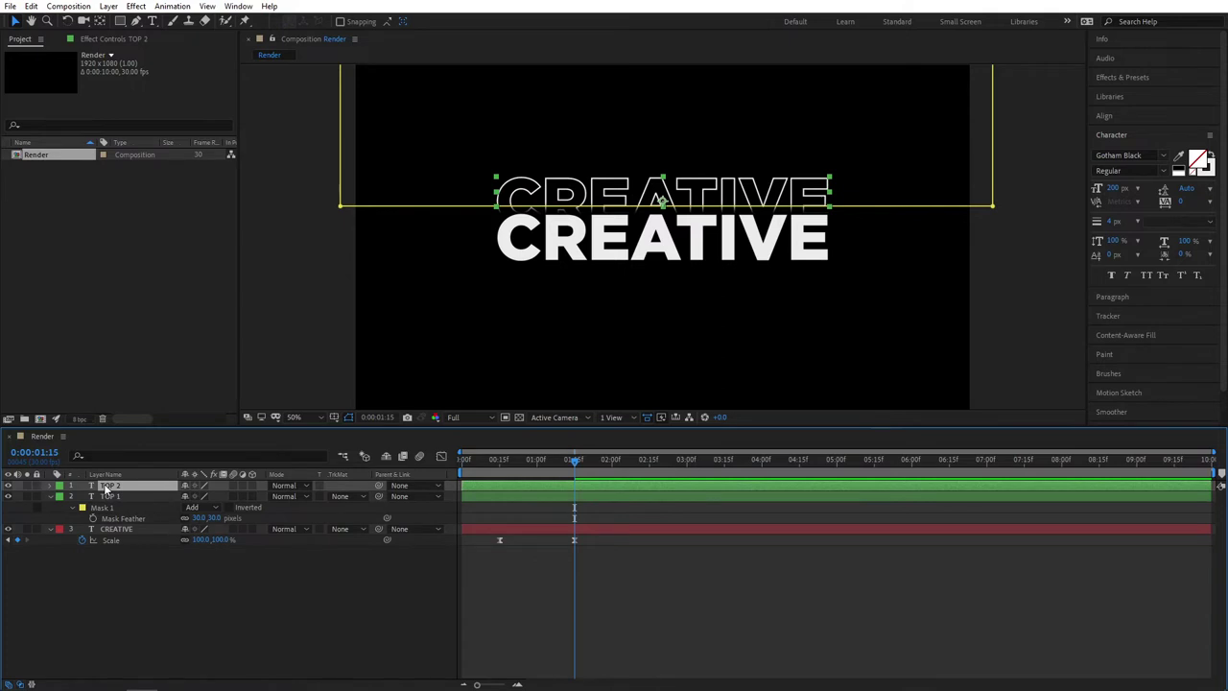
{"action": "left_click_drag", "start_coordinate": [668, 203], "coordinate": [662, 181]}
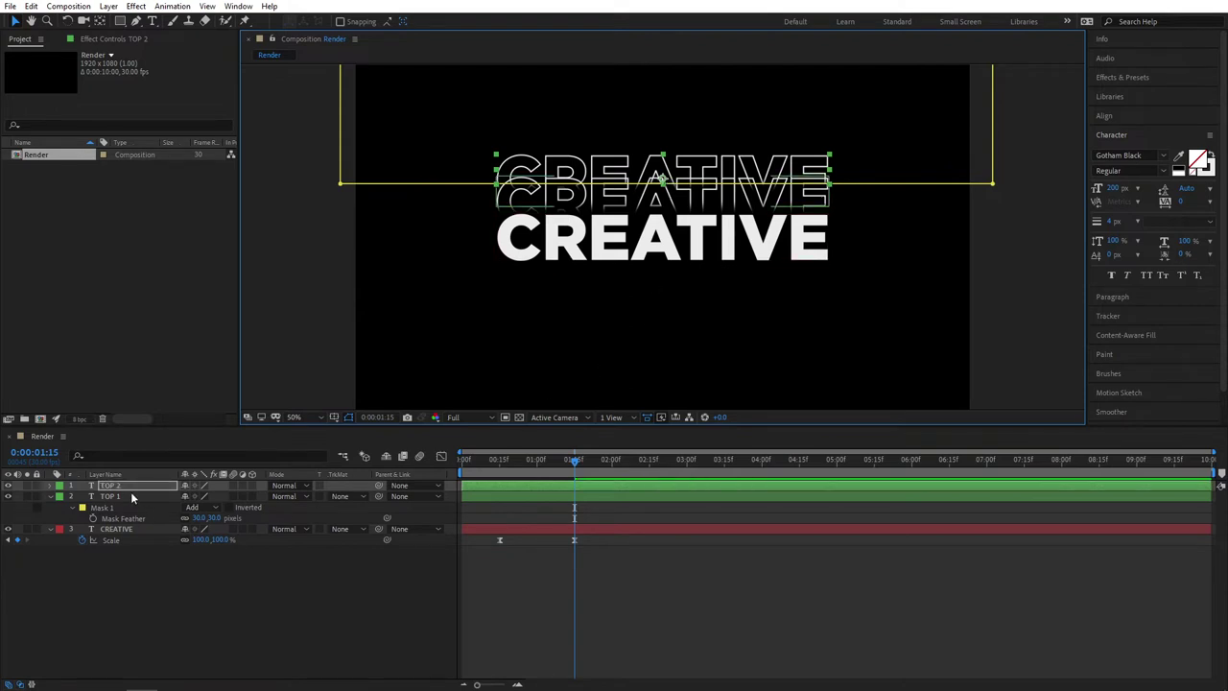
- Raise the TOP 2 layer's mask so its outline fades out just above the TOP 1 letters
{"action": "key", "text": "ctrl+v"}
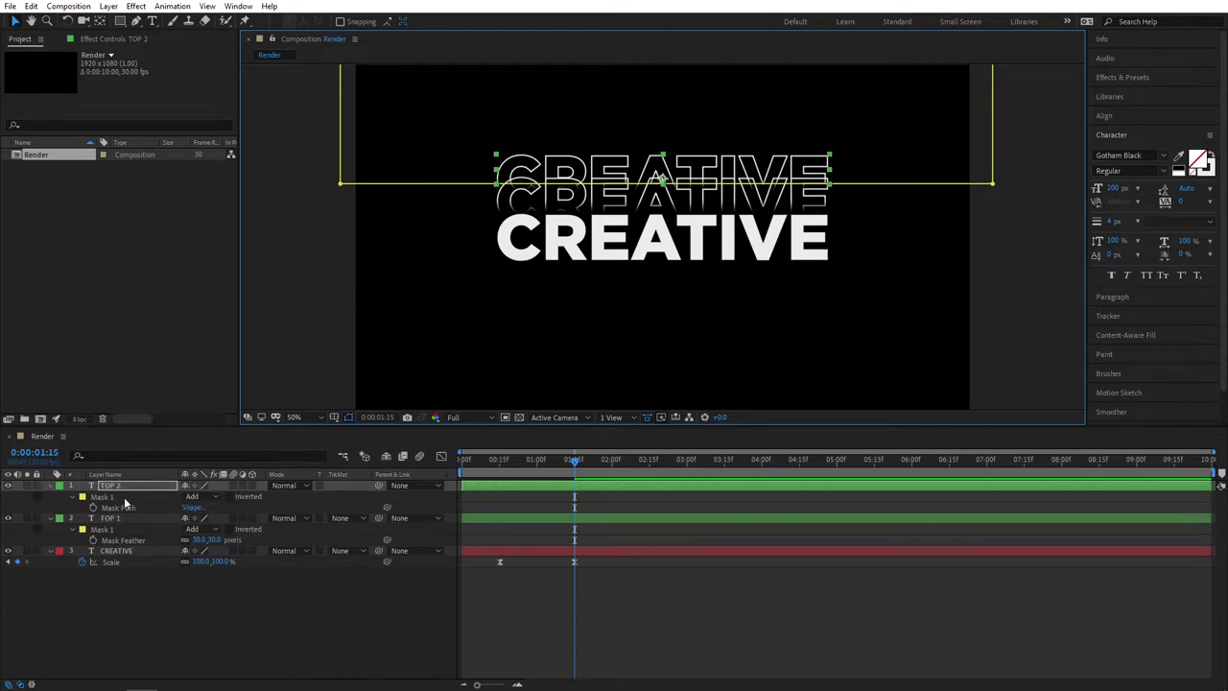
{"action": "left_click", "coordinate": [112, 500]}
{"action": "key", "text": "Up"}
{"action": "key", "text": "Up"}
{"action": "key", "text": "Up"}
{"action": "key", "text": "Up"}
{"action": "key", "text": "Up"}
{"action": "key", "text": "Up"}
{"action": "key", "text": "Up"}
{"action": "key", "text": "Up"}
{"action": "key", "text": "Up"}
{"action": "key", "text": "Up"}
{"action": "key", "text": "Up"}
{"action": "key", "text": "Up"}
{"action": "key", "text": "Up"}
{"action": "key", "text": "Up"}
{"action": "key", "text": "Up"}
{"action": "key", "text": "Up"}
{"action": "key", "text": "Up"}
{"action": "key", "text": "Up"}
{"action": "key", "text": "Up"}
{"action": "key", "text": "Up"}
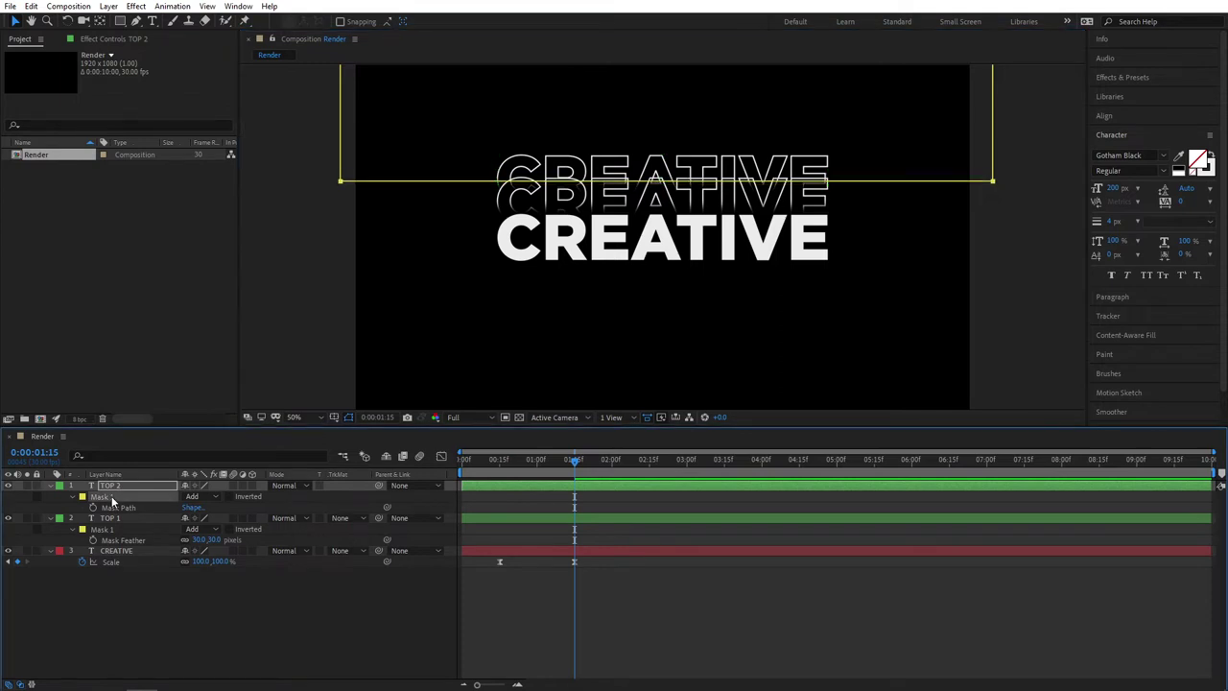
{"action": "key", "text": "Up"}
{"action": "key", "text": "Up"}
{"action": "key", "text": "Up"}
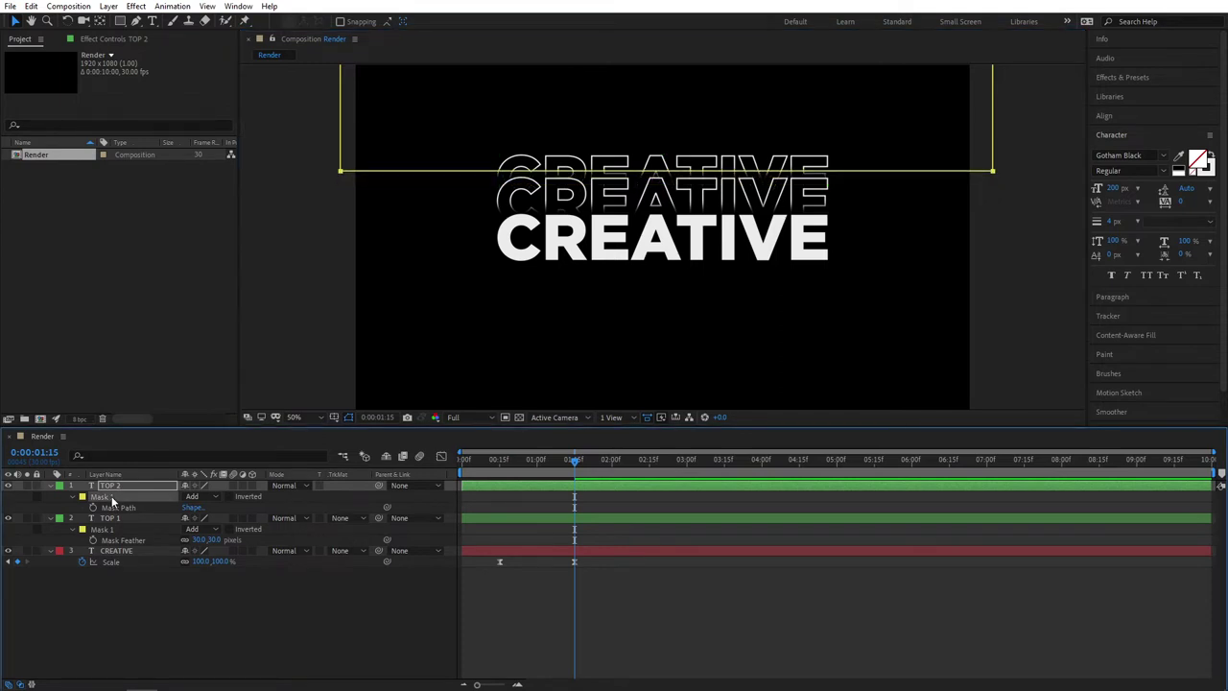
{"action": "left_click", "coordinate": [301, 622]}
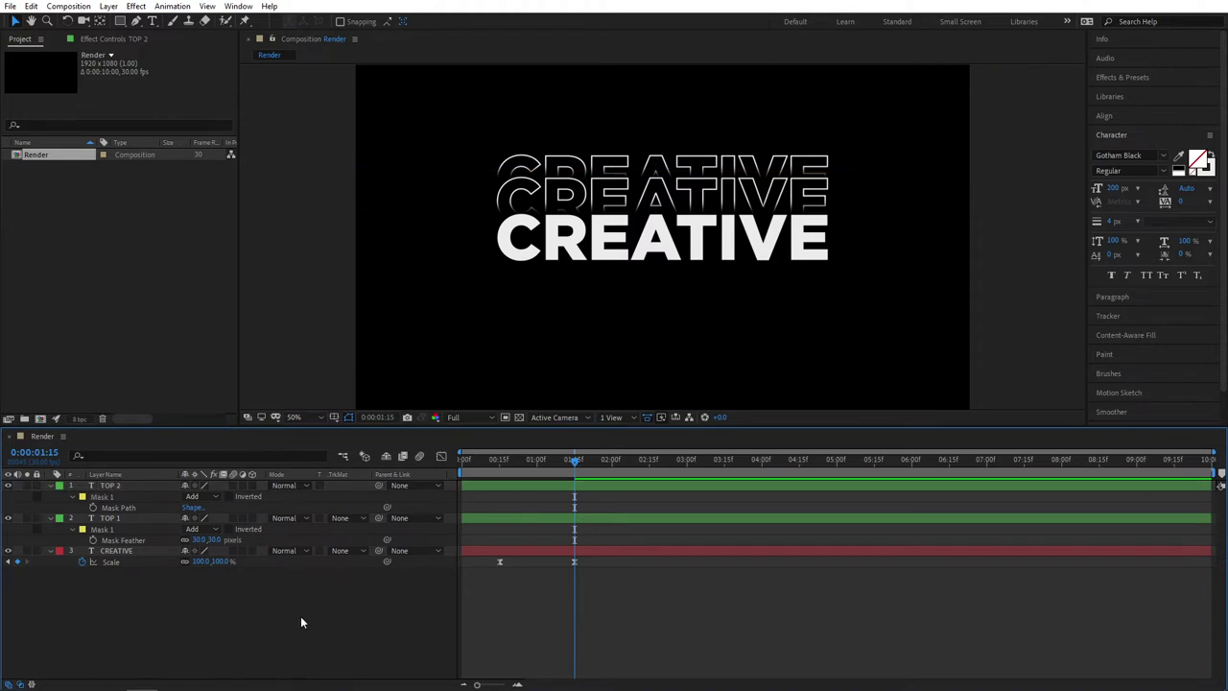
- Duplicate the TOP 2 layer and move the copy straight up, with a smaller gap than between the previous outlines
{"action": "left_click", "coordinate": [111, 486]}
{"action": "key", "text": "ctrl+d"}
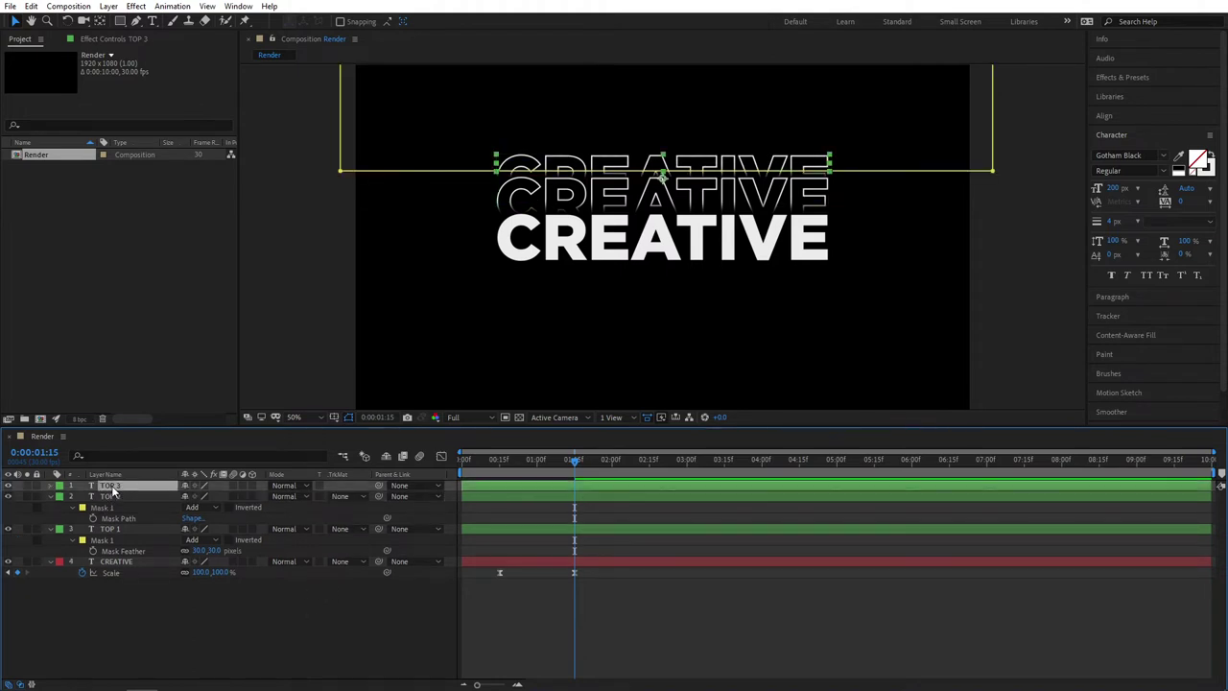
{"action": "left_click_drag", "start_coordinate": [663, 181], "coordinate": [662, 163]}
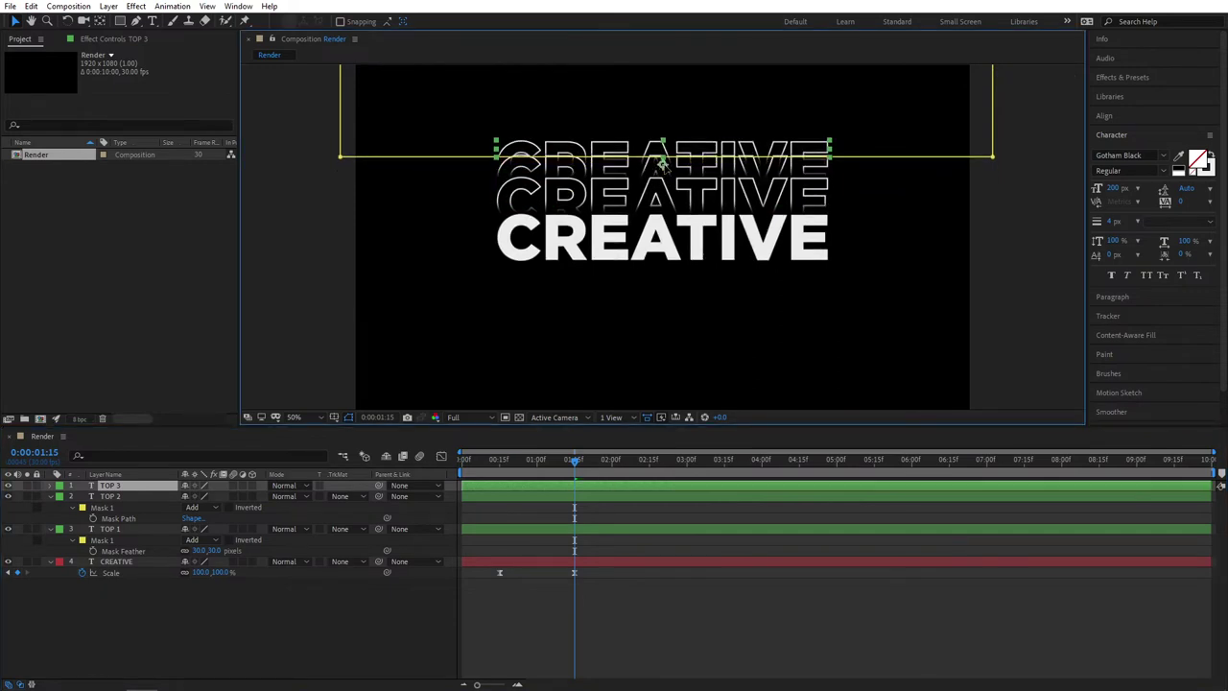
- Raise the TOP 3 layer's mask so only the upper part of its outline shows above TOP 2
{"action": "key", "text": "m"}
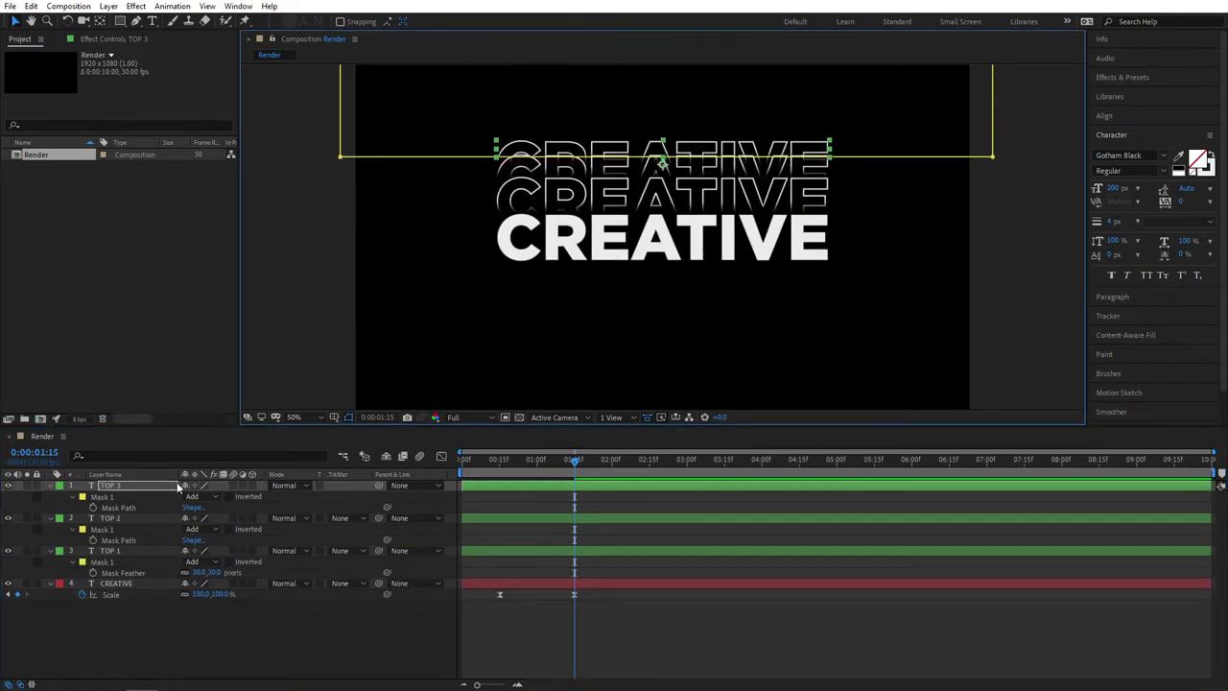
{"action": "left_click", "coordinate": [109, 498]}
{"action": "key", "text": "Up"}
{"action": "key", "text": "Up"}
{"action": "key", "text": "Up"}
{"action": "key", "text": "Up"}
{"action": "key", "text": "Up"}
{"action": "key", "text": "Up"}
{"action": "key", "text": "Up"}
{"action": "key", "text": "Up"}
{"action": "key", "text": "Up"}
{"action": "key", "text": "Up"}
{"action": "key", "text": "Up"}
{"action": "key", "text": "Up"}
{"action": "key", "text": "Up"}
{"action": "key", "text": "Up"}
{"action": "key", "text": "Up"}
{"action": "key", "text": "Up"}
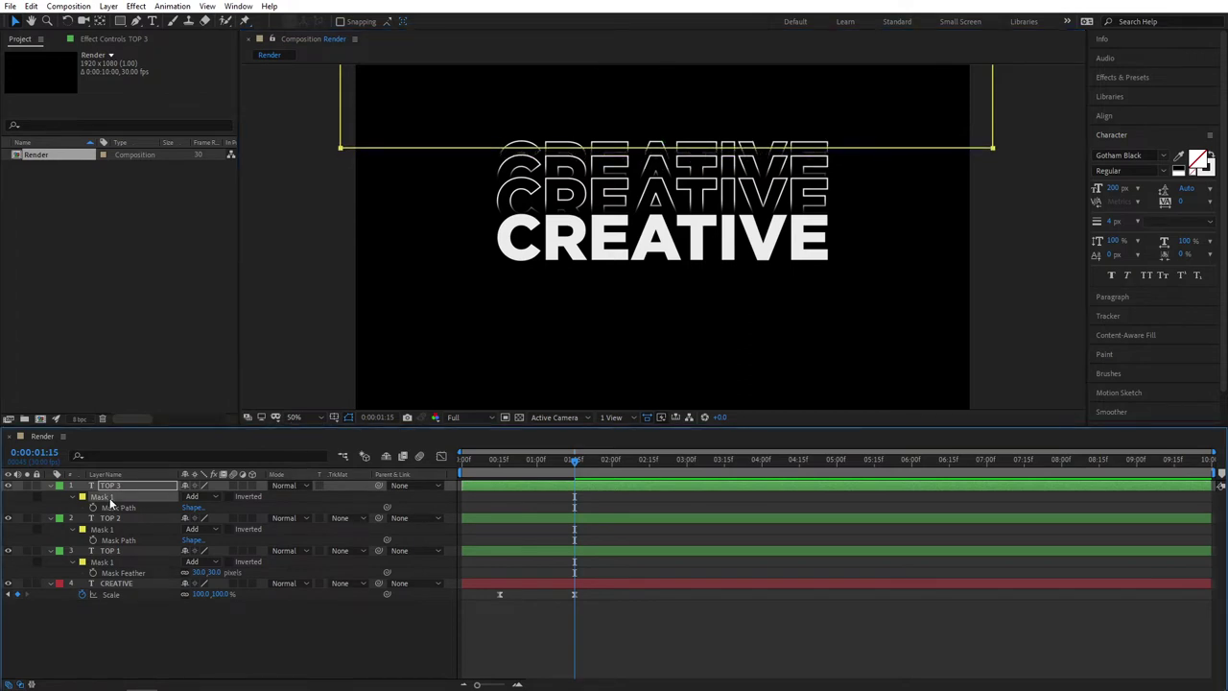
- Duplicate the TOP 1 layer and rename the copy as BOT 1
{"action": "left_click", "coordinate": [273, 664]}
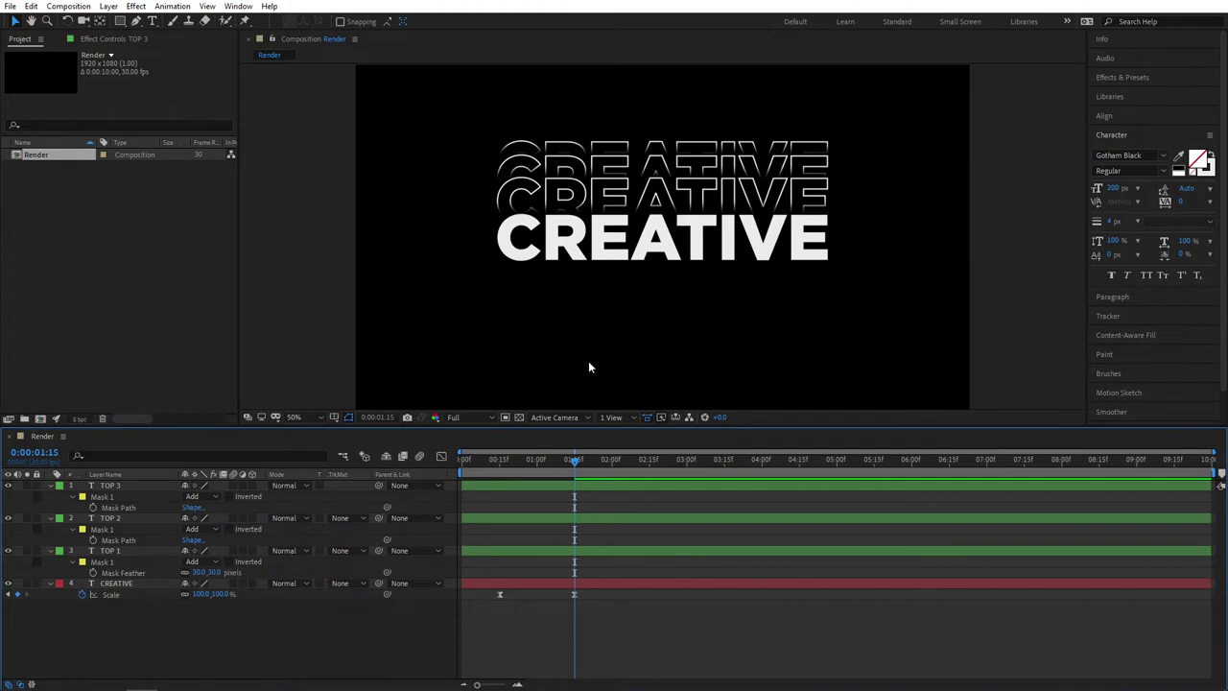
{"action": "left_click", "coordinate": [372, 491]}
{"action": "left_click", "coordinate": [606, 279]}
{"action": "left_click", "coordinate": [109, 550]}
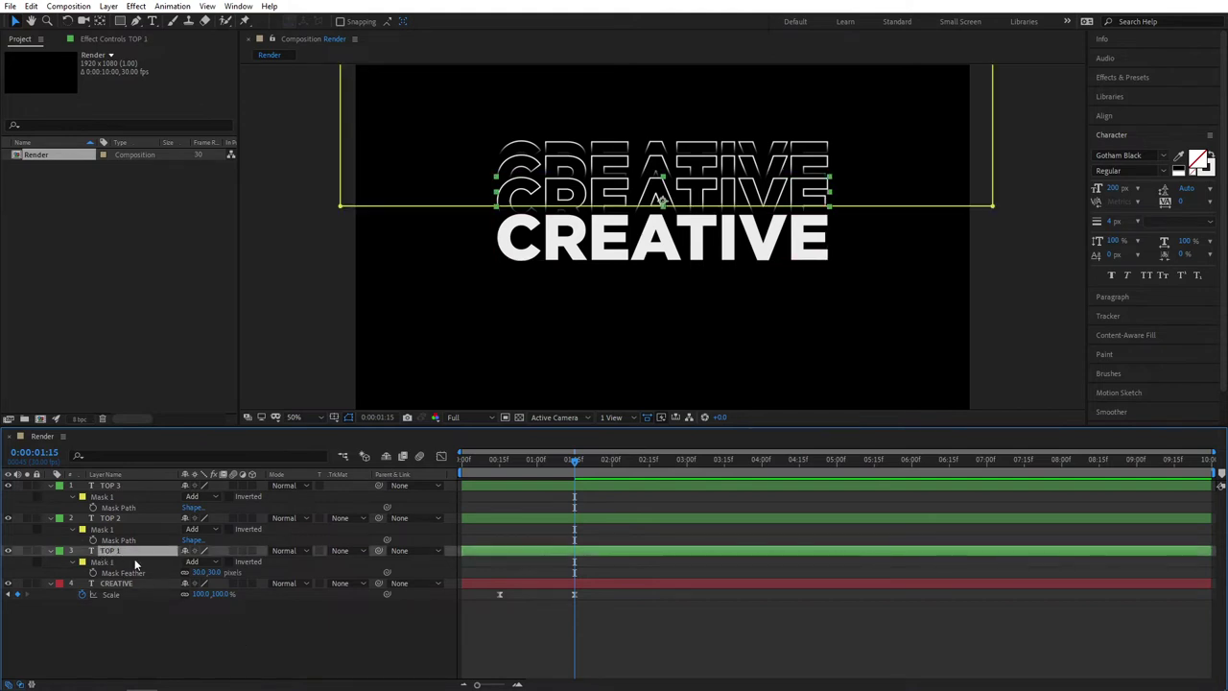
{"action": "key", "text": "ctrl+d"}
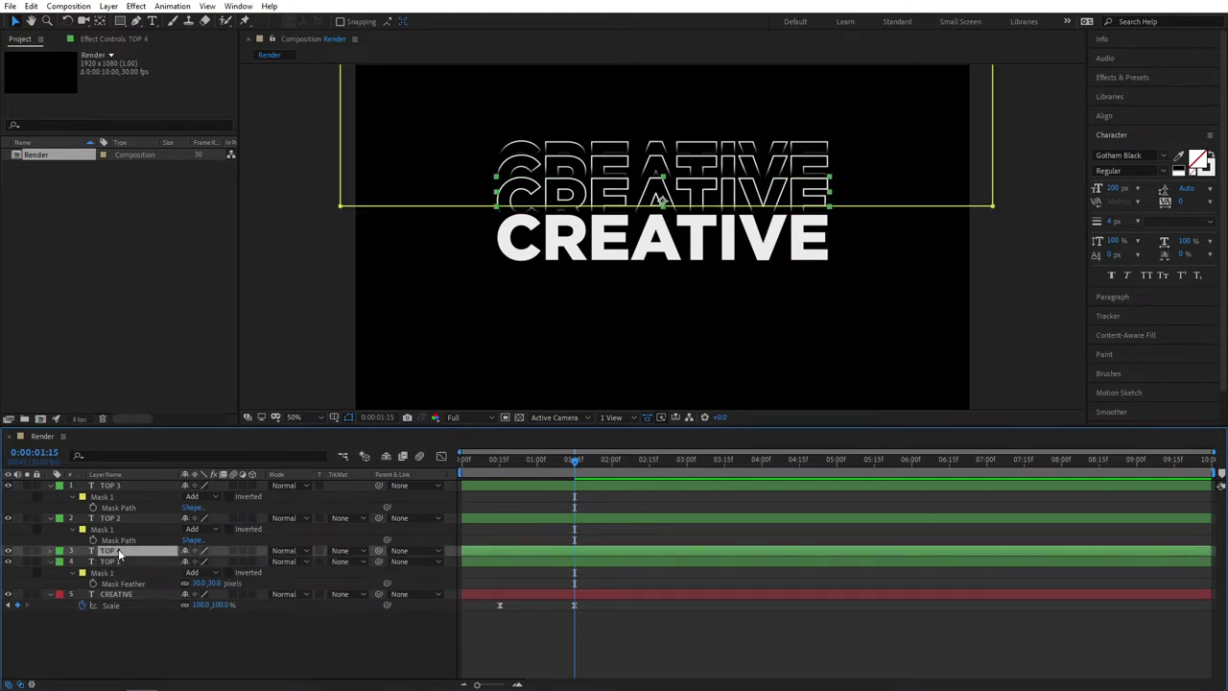
{"action": "key", "text": "Return"}
{"action": "type", "text": "BOT 1"}
- Set the BOT 1 layer's label colour to Blue and place the layer directly below TOP 1 in the stack
{"action": "left_click", "coordinate": [59, 551]}
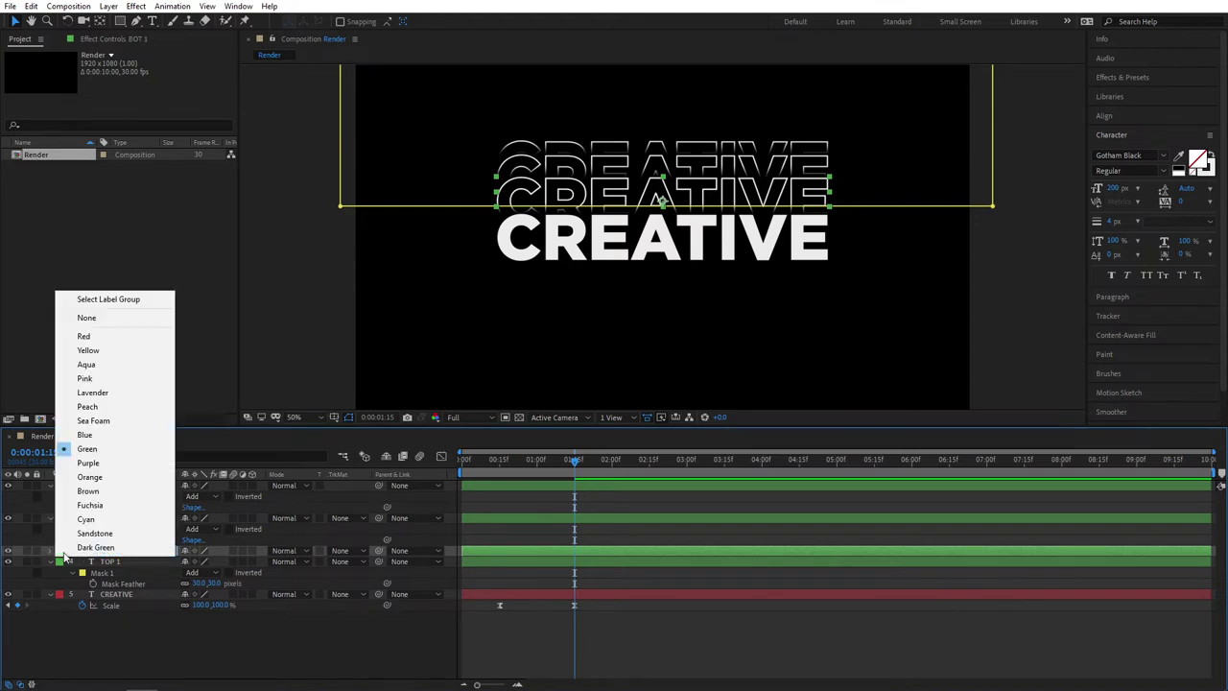
{"action": "left_click", "coordinate": [90, 437]}
{"action": "left_click", "coordinate": [128, 651]}
{"action": "left_click_drag", "start_coordinate": [109, 550], "coordinate": [111, 585]}
{"action": "left_click", "coordinate": [200, 627]}
- Move BOT 1 straight down beneath the solid text and shift its mask down so it covers the lower half of the frame
{"action": "left_click", "coordinate": [122, 585]}
{"action": "left_click_drag", "start_coordinate": [665, 203], "coordinate": [662, 276]}
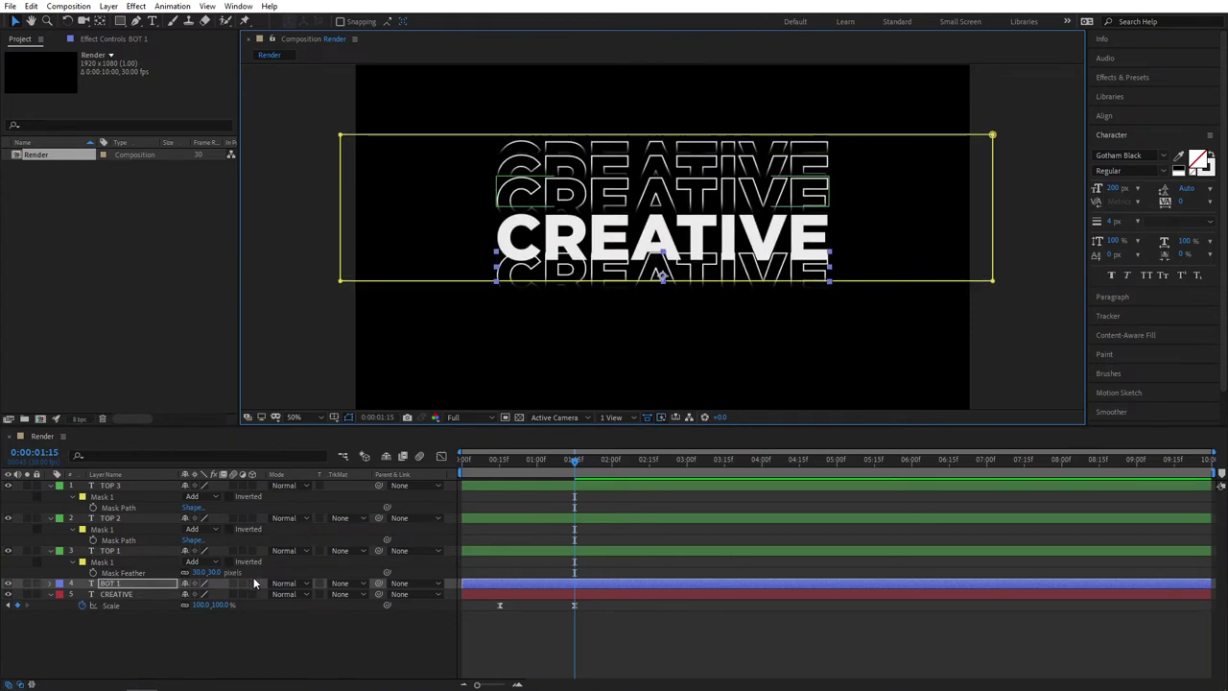
{"action": "key", "text": "m"}
{"action": "left_click", "coordinate": [120, 596]}
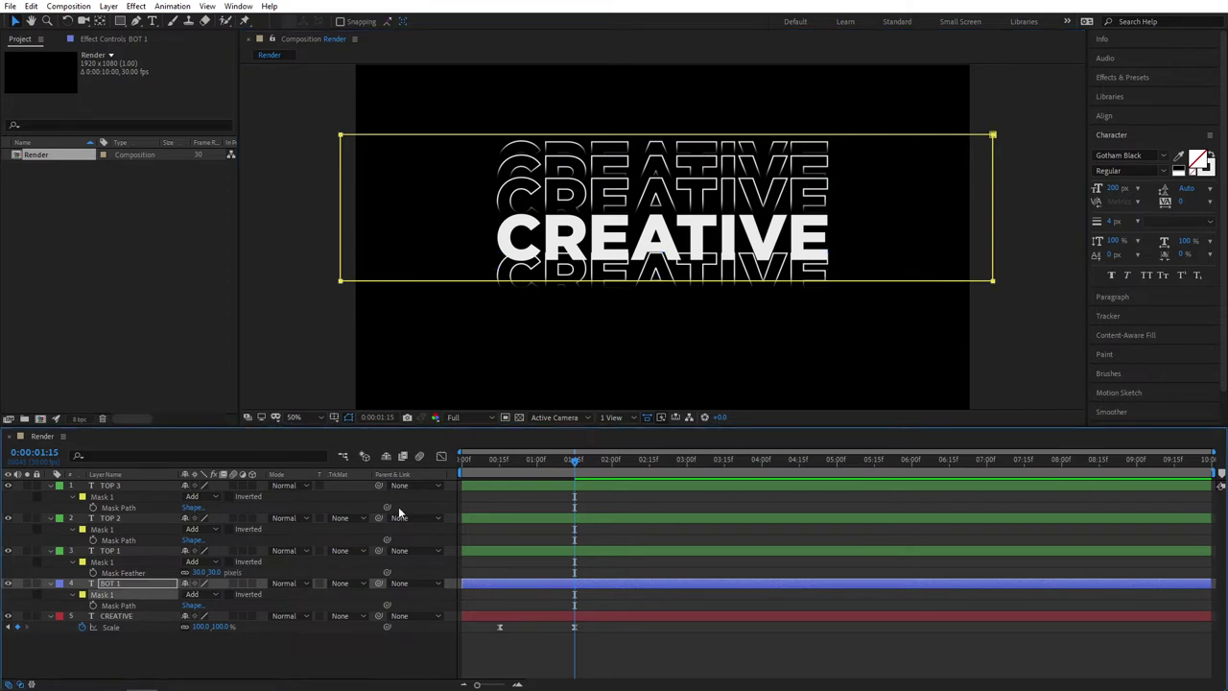
{"action": "left_click_drag", "start_coordinate": [344, 286], "coordinate": [338, 417]}
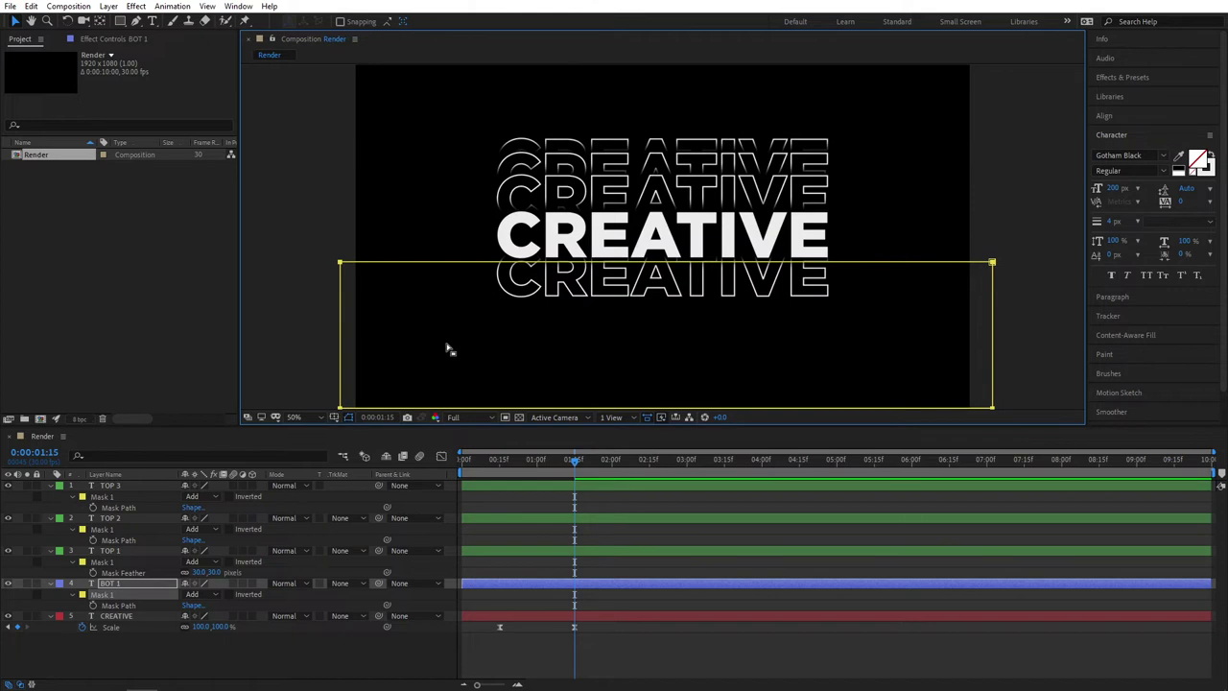
- Lower the BOT 1 layer's mask slightly so the upper edge of its outline fades out just below the solid text
{"action": "key", "text": "comma"}
{"action": "key", "text": "comma"}
{"action": "key", "text": "Down"}
{"action": "key", "text": "Down"}
{"action": "key", "text": "Down"}
{"action": "key", "text": "Down"}
{"action": "key", "text": "Down"}
{"action": "key", "text": "Down"}
{"action": "key", "text": "Down"}
{"action": "key", "text": "Down"}
{"action": "key", "text": "Down"}
{"action": "key", "text": "Down"}
{"action": "key", "text": "Down"}
{"action": "key", "text": "Down"}
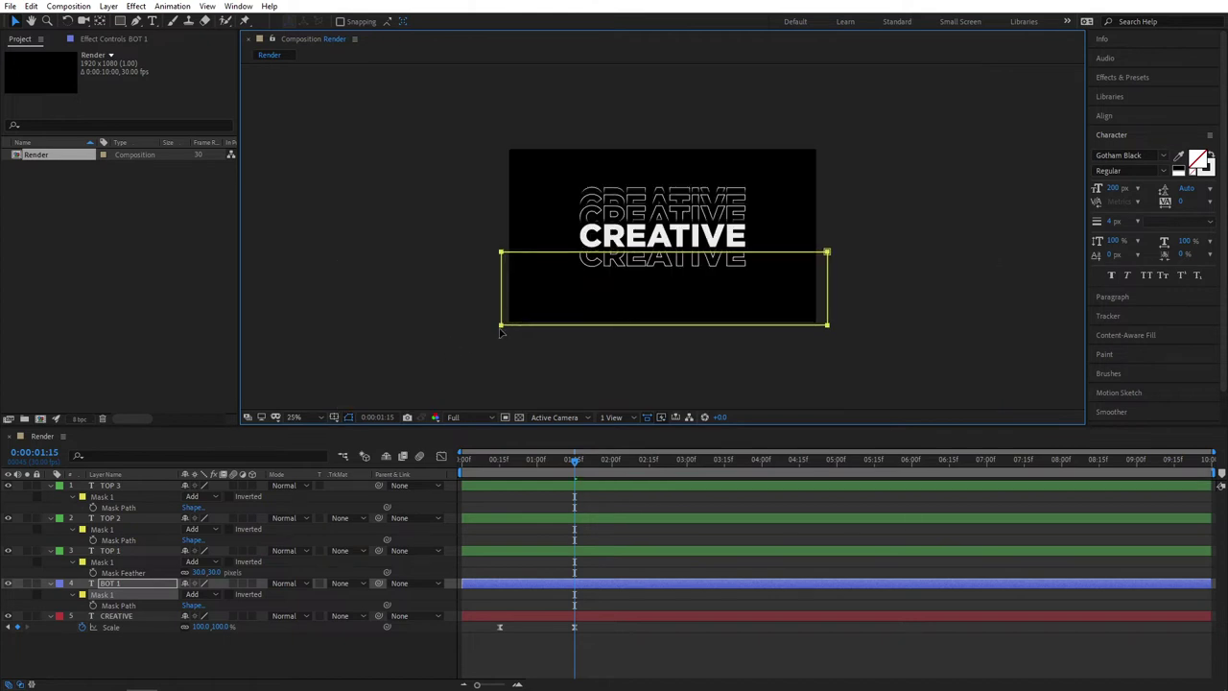
{"action": "key", "text": "period"}
{"action": "key", "text": "period"}
{"action": "key", "text": "period"}
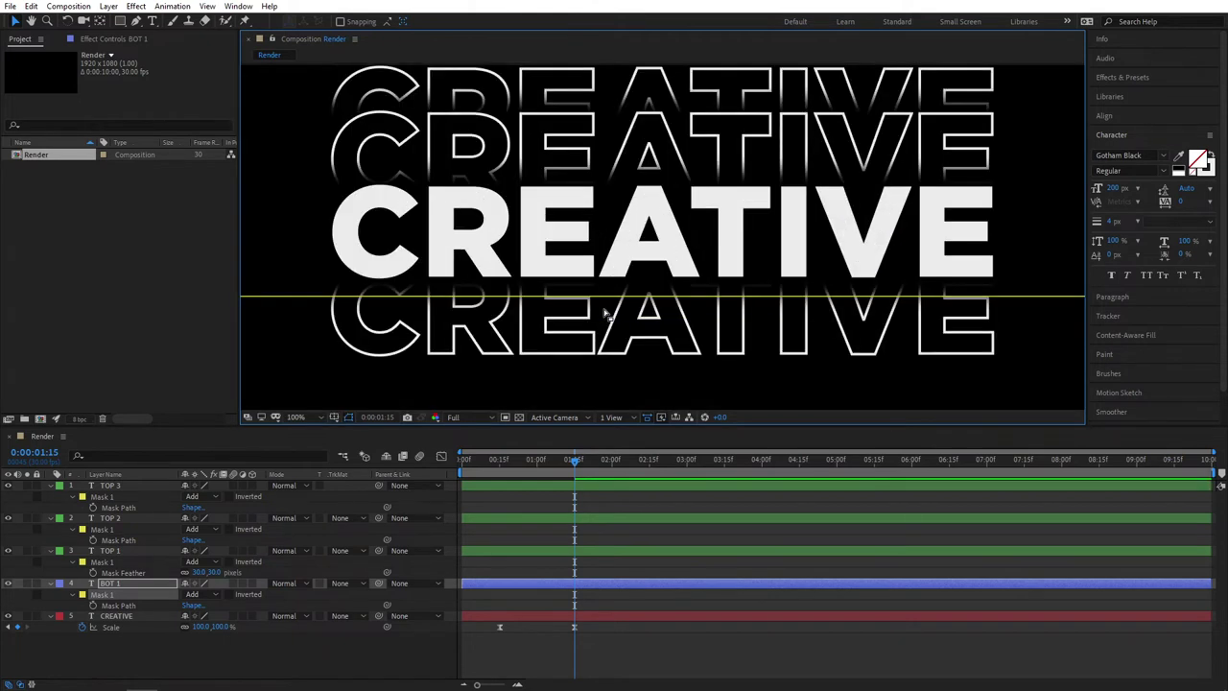
{"action": "key", "text": "comma"}
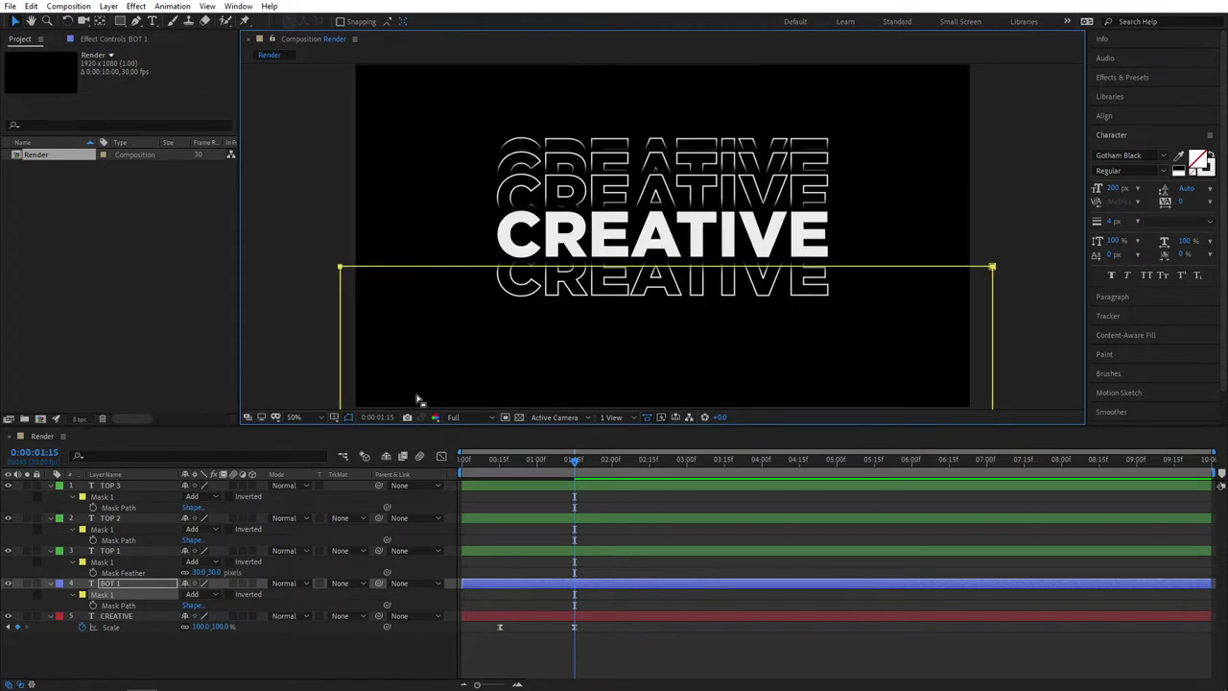
{"action": "scroll", "coordinate": [512, 329], "scroll_direction": "down", "scroll_amount": 2}
{"action": "key", "text": "v"}
{"action": "left_click", "coordinate": [127, 582]}
{"action": "left_click", "coordinate": [121, 595]}
{"action": "key", "text": "Up"}
{"action": "key", "text": "Up"}
{"action": "key", "text": "Up"}
{"action": "key", "text": "Up"}
{"action": "key", "text": "Up"}
{"action": "key", "text": "Up"}
{"action": "key", "text": "Down"}
{"action": "key", "text": "Down"}
{"action": "key", "text": "Down"}
{"action": "key", "text": "Down"}
{"action": "key", "text": "Down"}
{"action": "key", "text": "Down"}
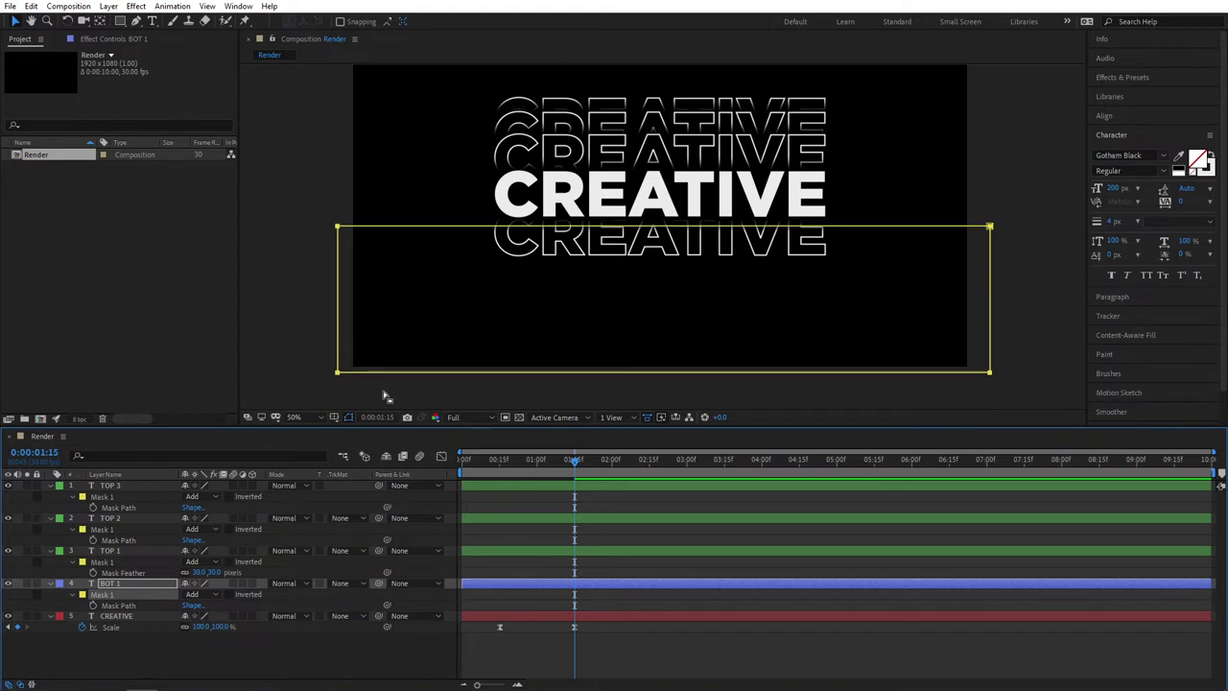
{"action": "left_click", "coordinate": [318, 643]}
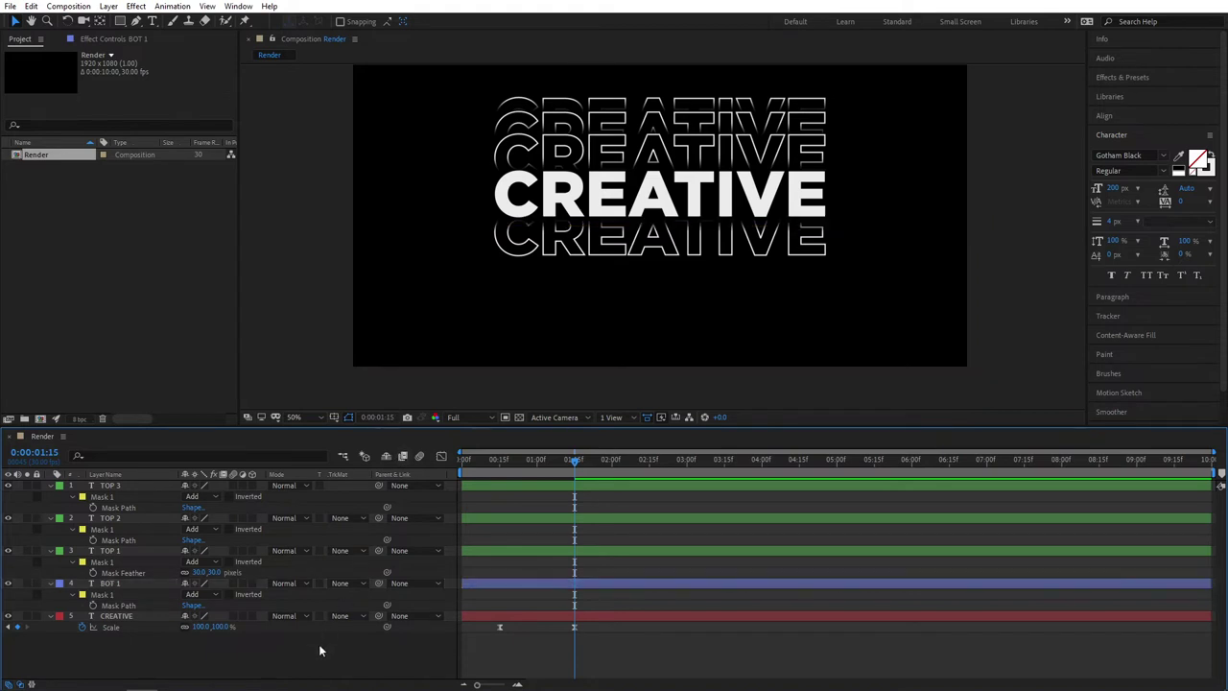
- Duplicate the BOT 1 layer and place the copy directly below it in the layer stack
{"action": "left_click", "coordinate": [118, 582]}
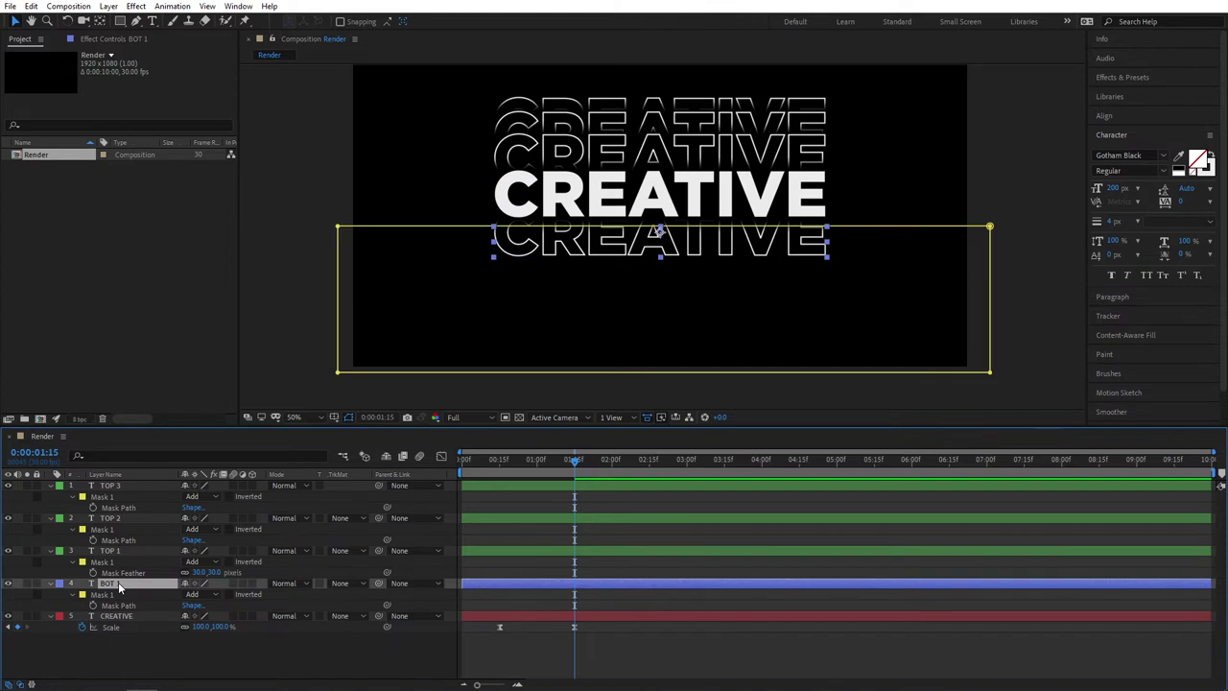
{"action": "key", "text": "ctrl+d"}
{"action": "left_click", "coordinate": [111, 585]}
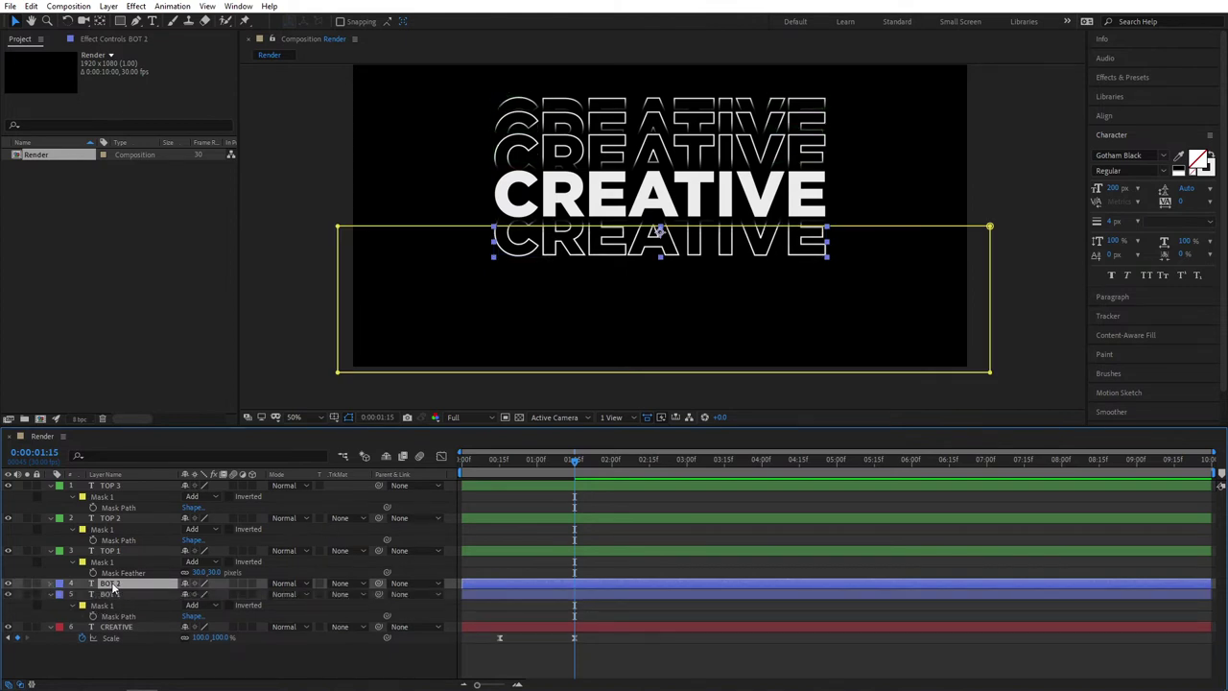
{"action": "left_click_drag", "start_coordinate": [112, 584], "coordinate": [114, 619]}
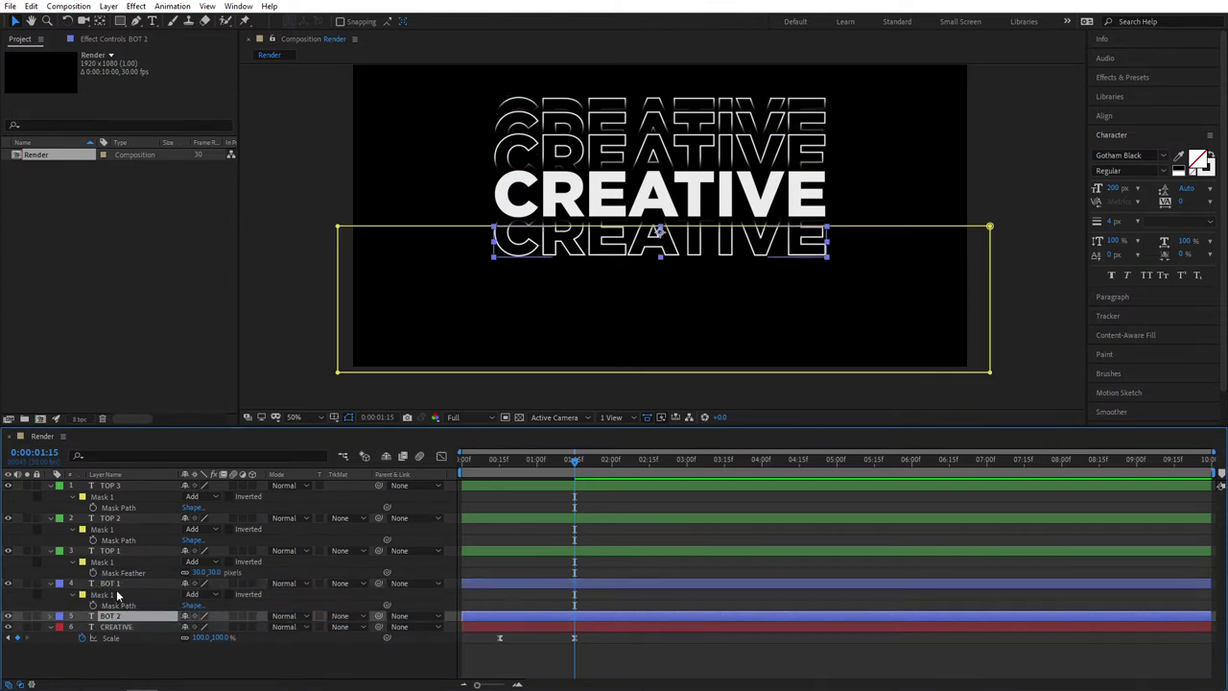
- Move BOT 2 straight down and lower its mask so only the lower part of its outline shows beneath the BOT 1 letters
{"action": "left_click_drag", "start_coordinate": [662, 236], "coordinate": [660, 256]}
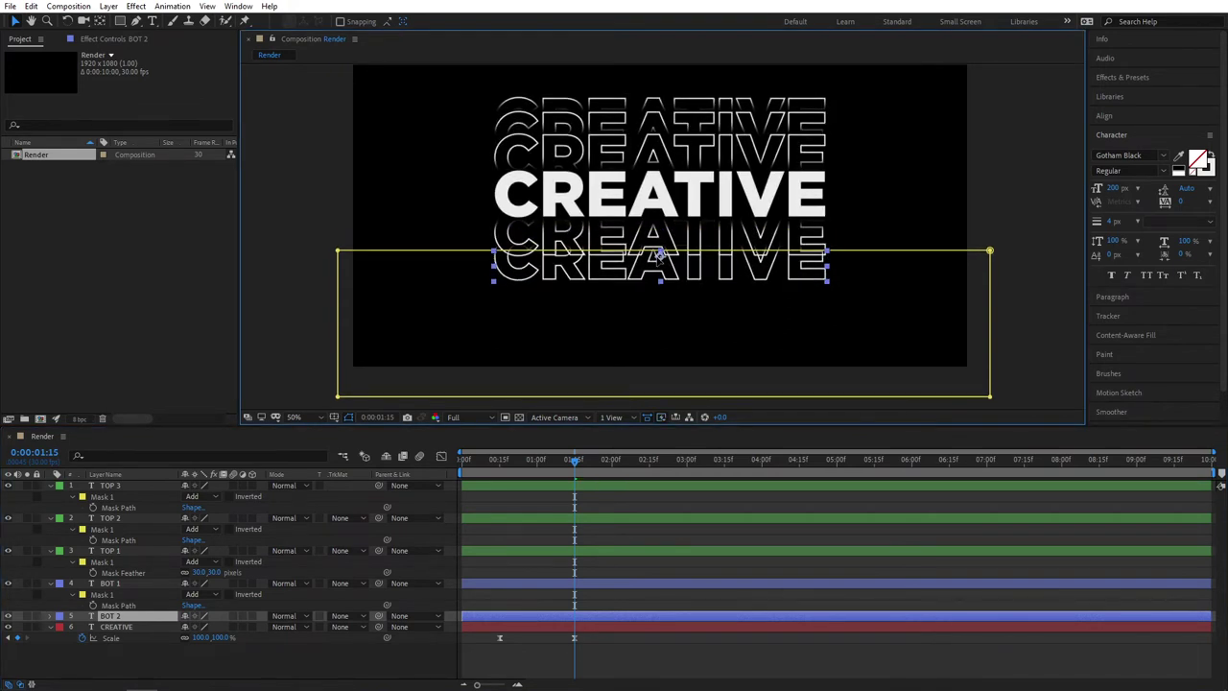
{"action": "key", "text": "m"}
{"action": "left_click", "coordinate": [112, 629]}
{"action": "key", "text": "Down"}
{"action": "key", "text": "Down"}
{"action": "key", "text": "Down"}
{"action": "key", "text": "Down"}
{"action": "key", "text": "Down"}
{"action": "key", "text": "Down"}
{"action": "key", "text": "Down"}
{"action": "key", "text": "Down"}
{"action": "key", "text": "Down"}
{"action": "key", "text": "Down"}
{"action": "key", "text": "Down"}
{"action": "key", "text": "Down"}
{"action": "key", "text": "Down"}
{"action": "key", "text": "Down"}
{"action": "key", "text": "Down"}
{"action": "key", "text": "Down"}
{"action": "key", "text": "Down"}
{"action": "key", "text": "Down"}
{"action": "key", "text": "Down"}
{"action": "key", "text": "Down"}
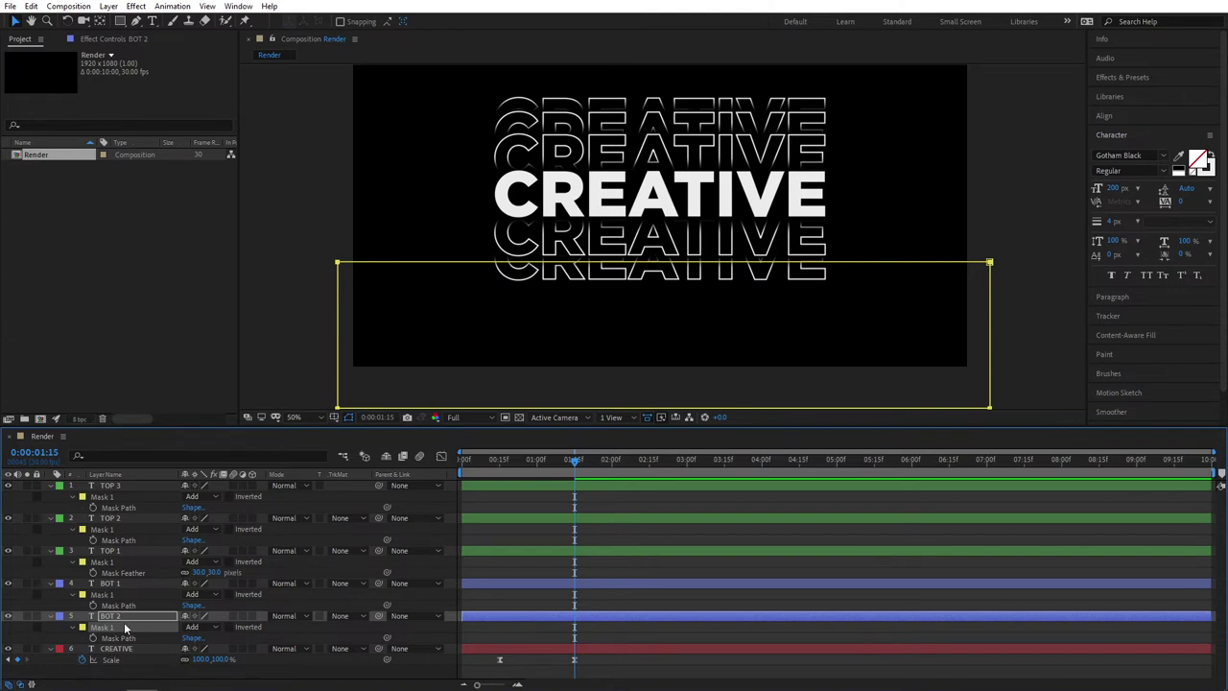
- Duplicate the BOT 2 layer and place the copy directly below it in the layer stack
{"action": "left_click", "coordinate": [125, 618]}
{"action": "key", "text": "ctrl+d"}
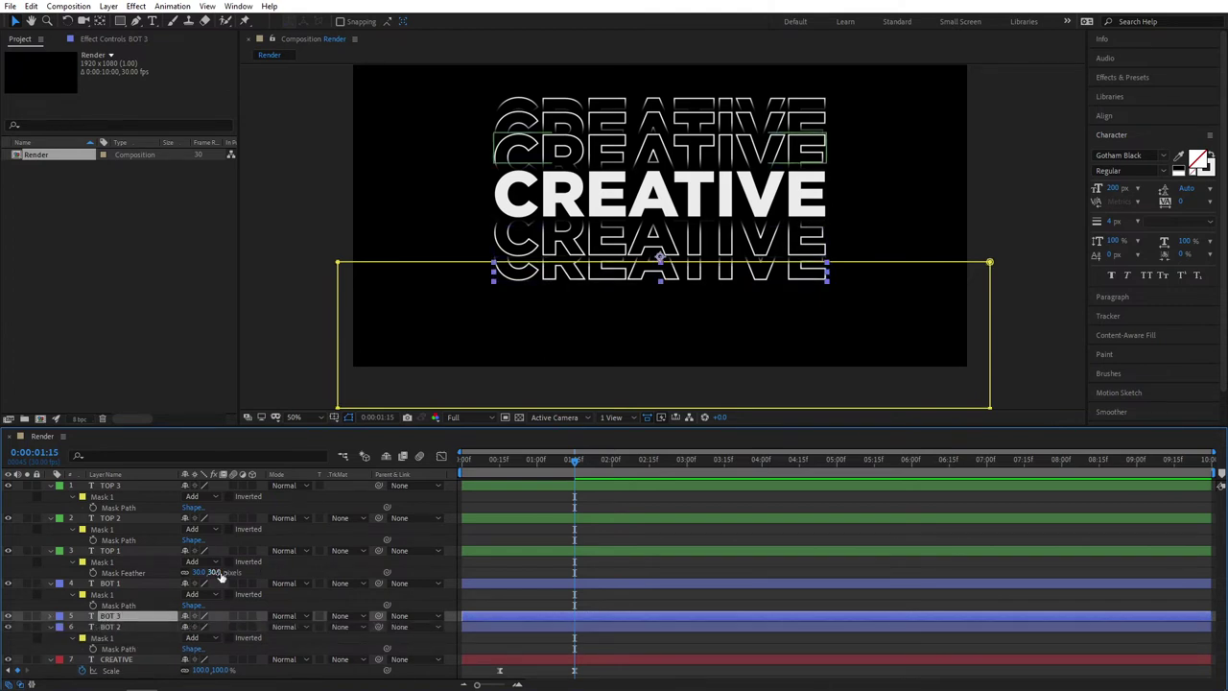
{"action": "left_click_drag", "start_coordinate": [142, 638], "coordinate": [124, 654]}
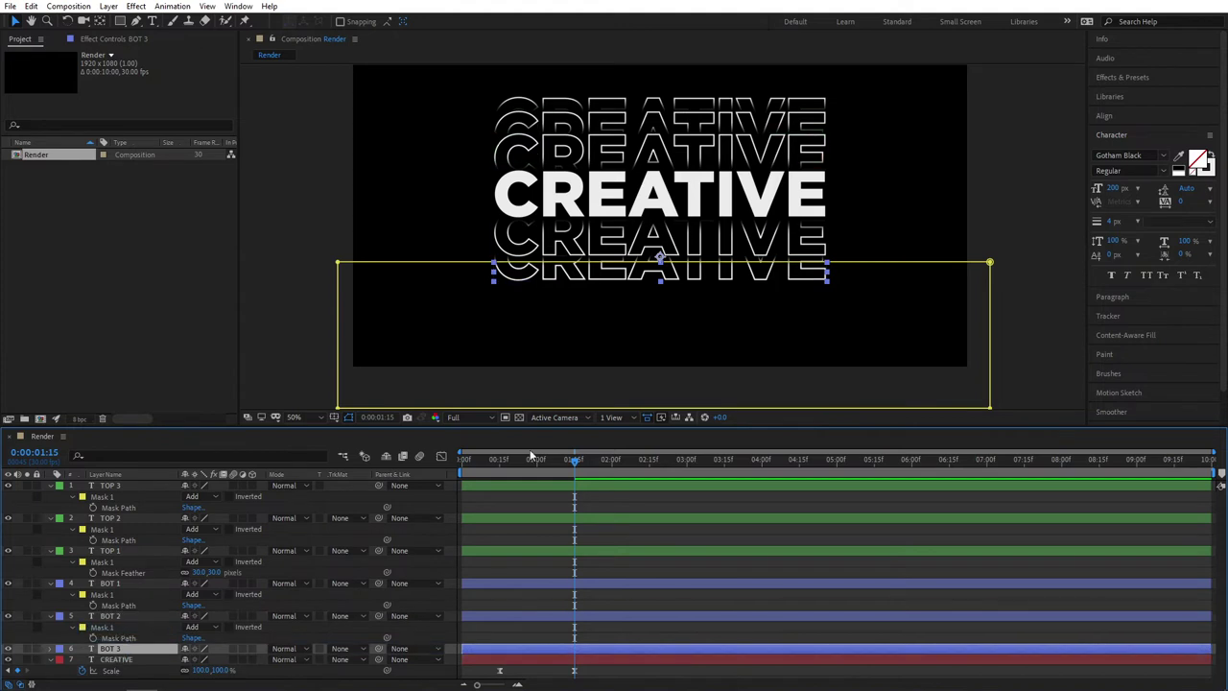
- Move BOT 3 straight down by a smaller gap and lower its mask so only the base of its outline shows beneath BOT 2
{"action": "left_click_drag", "start_coordinate": [660, 259], "coordinate": [660, 276]}
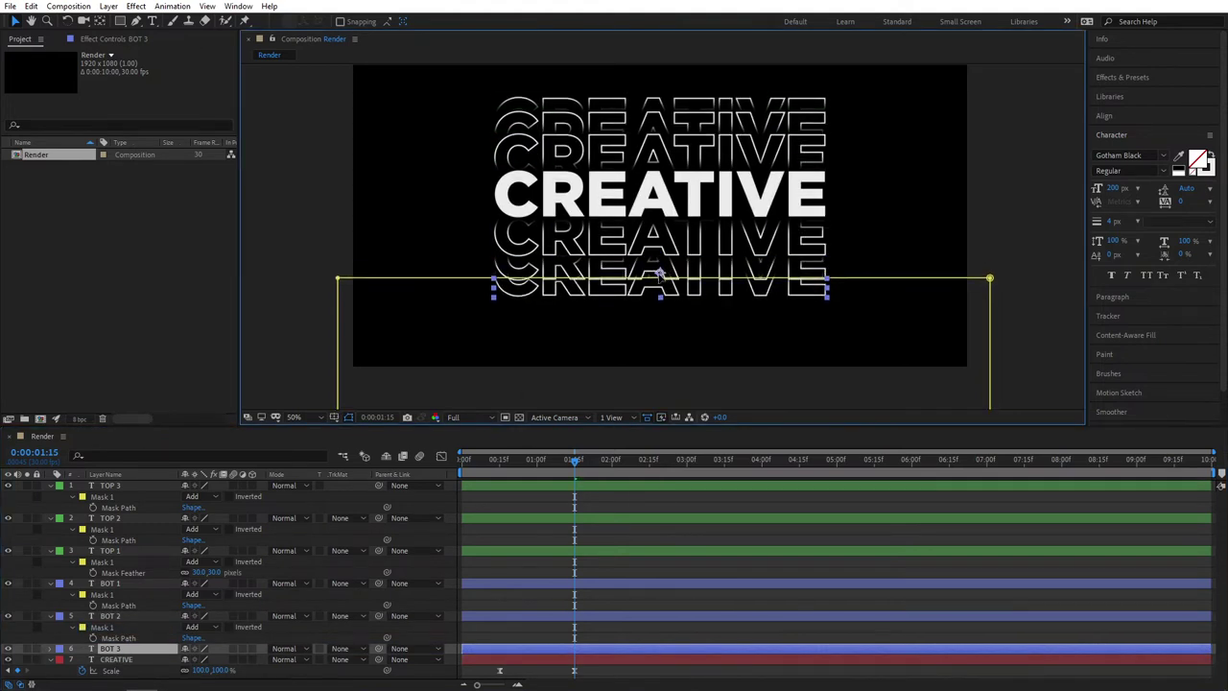
{"action": "key", "text": "m"}
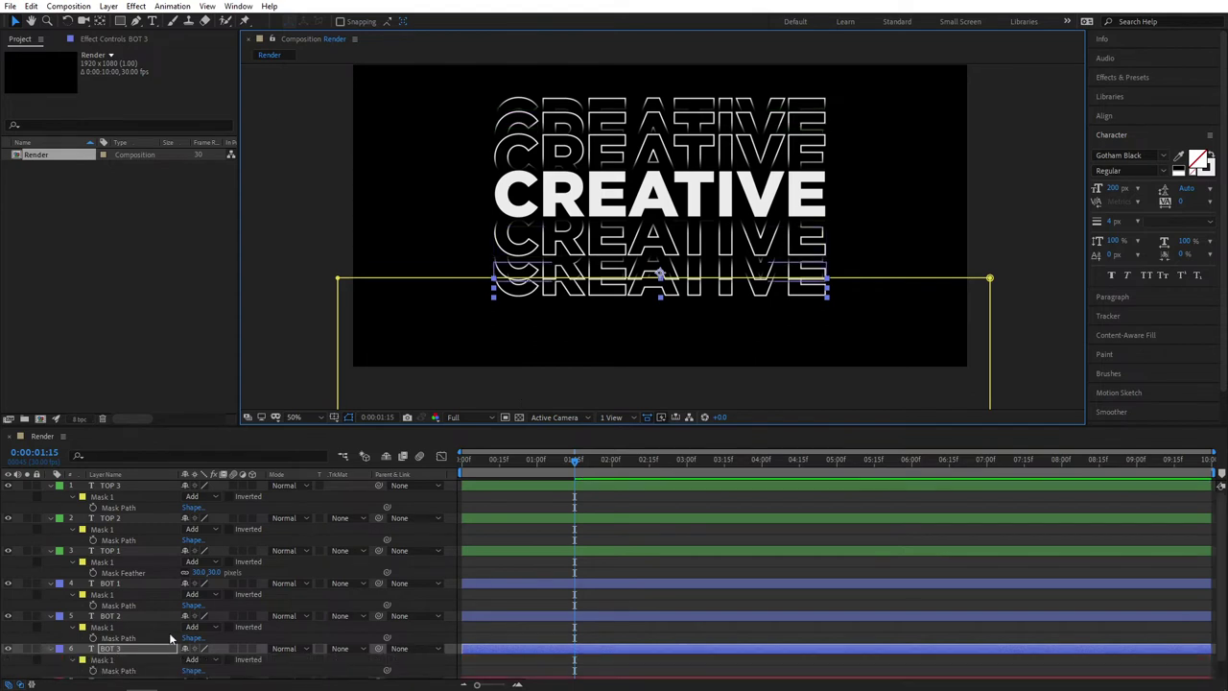
{"action": "left_click", "coordinate": [110, 661]}
{"action": "key", "text": "Down"}
{"action": "key", "text": "Down"}
{"action": "key", "text": "Down"}
{"action": "key", "text": "Down"}
{"action": "key", "text": "Down"}
{"action": "key", "text": "Down"}
{"action": "key", "text": "Down"}
{"action": "key", "text": "Down"}
{"action": "key", "text": "Down"}
{"action": "key", "text": "Down"}
{"action": "key", "text": "Down"}
{"action": "key", "text": "Down"}
{"action": "key", "text": "Down"}
{"action": "key", "text": "Down"}
{"action": "key", "text": "Down"}
{"action": "key", "text": "Down"}
{"action": "key", "text": "Down"}
{"action": "key", "text": "Down"}
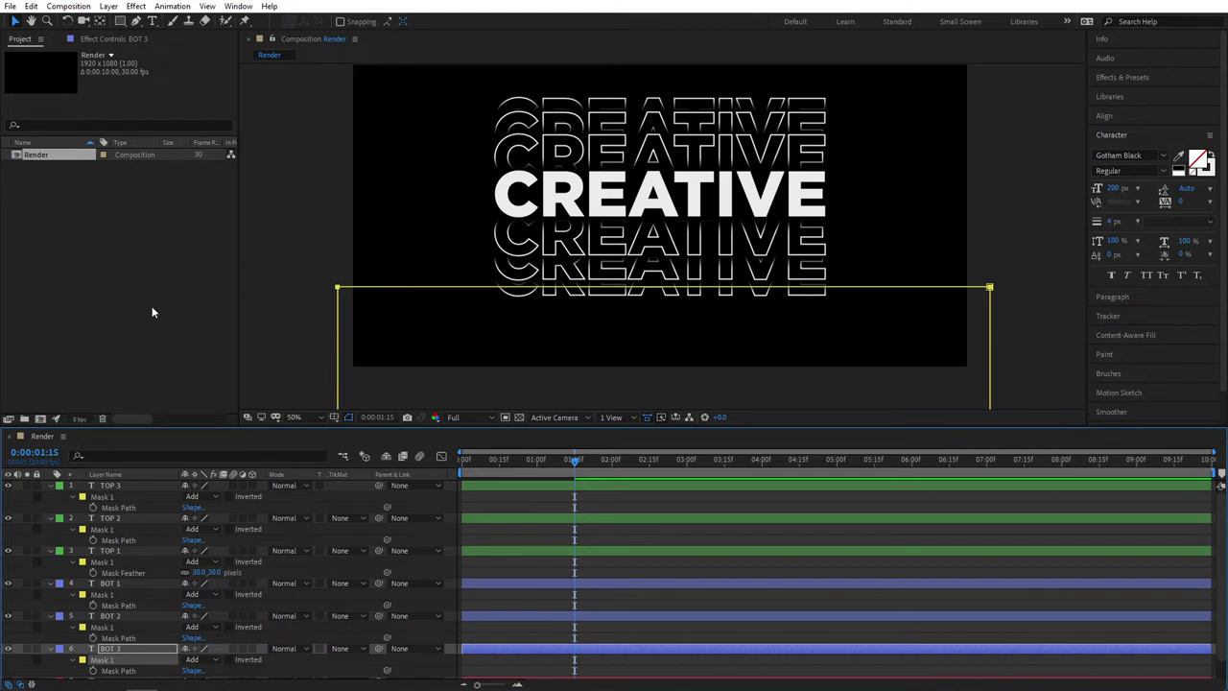
- Collapse the layer properties, hide the solid CREATIVE layer, and return the current time to 0:00:00:00
{"action": "left_click", "coordinate": [509, 506]}
{"action": "key", "text": "u"}
{"action": "mouse_move", "coordinate": [615, 225]}
{"action": "left_mouse_down"}
{"action": "mouse_move", "coordinate": [602, 254]}
{"action": "mouse_move", "coordinate": [604, 235]}
{"action": "left_mouse_up"}
{"action": "key", "text": "v"}
{"action": "left_click_drag", "start_coordinate": [574, 466], "coordinate": [431, 470]}
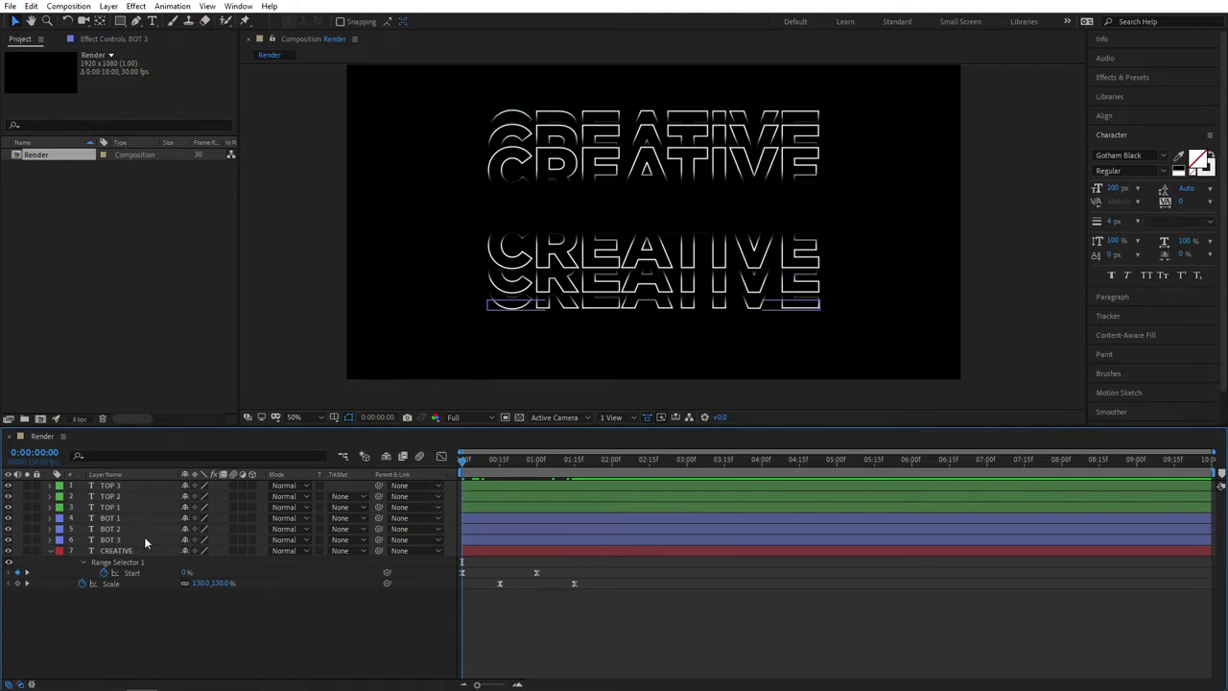
{"action": "left_click", "coordinate": [50, 551]}
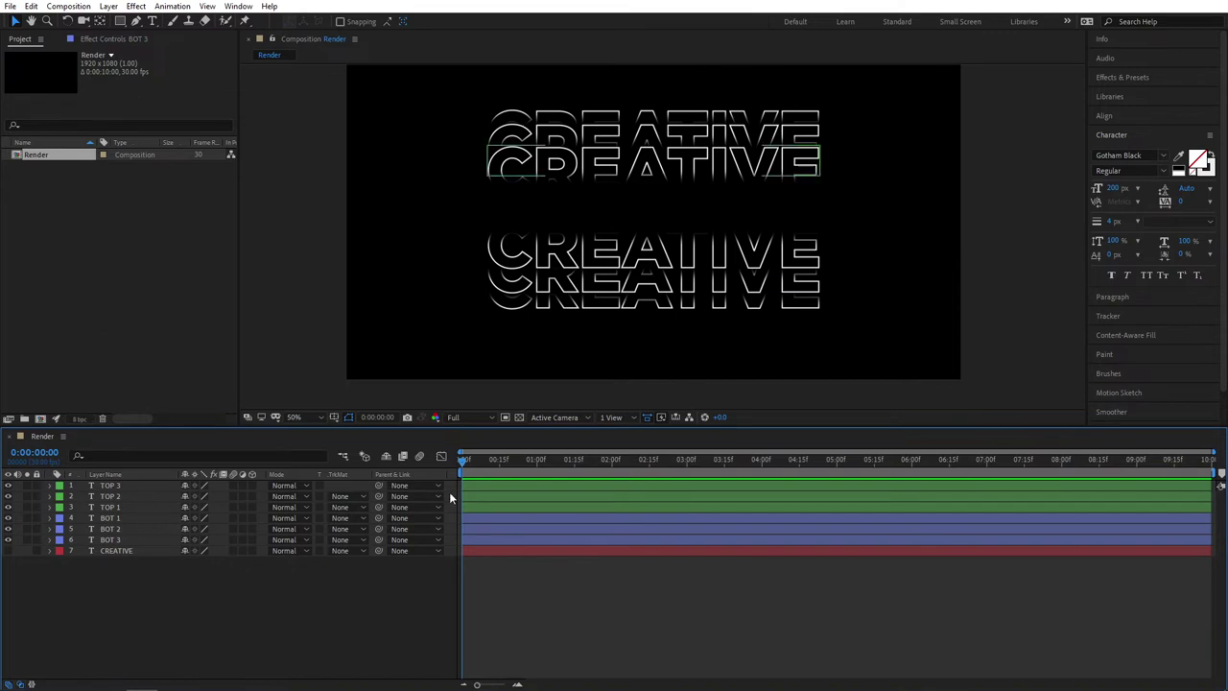
{"action": "mouse_move", "coordinate": [465, 461]}
{"action": "left_mouse_down"}
{"action": "mouse_move", "coordinate": [515, 464]}
{"action": "mouse_move", "coordinate": [462, 461]}
{"action": "left_mouse_up"}
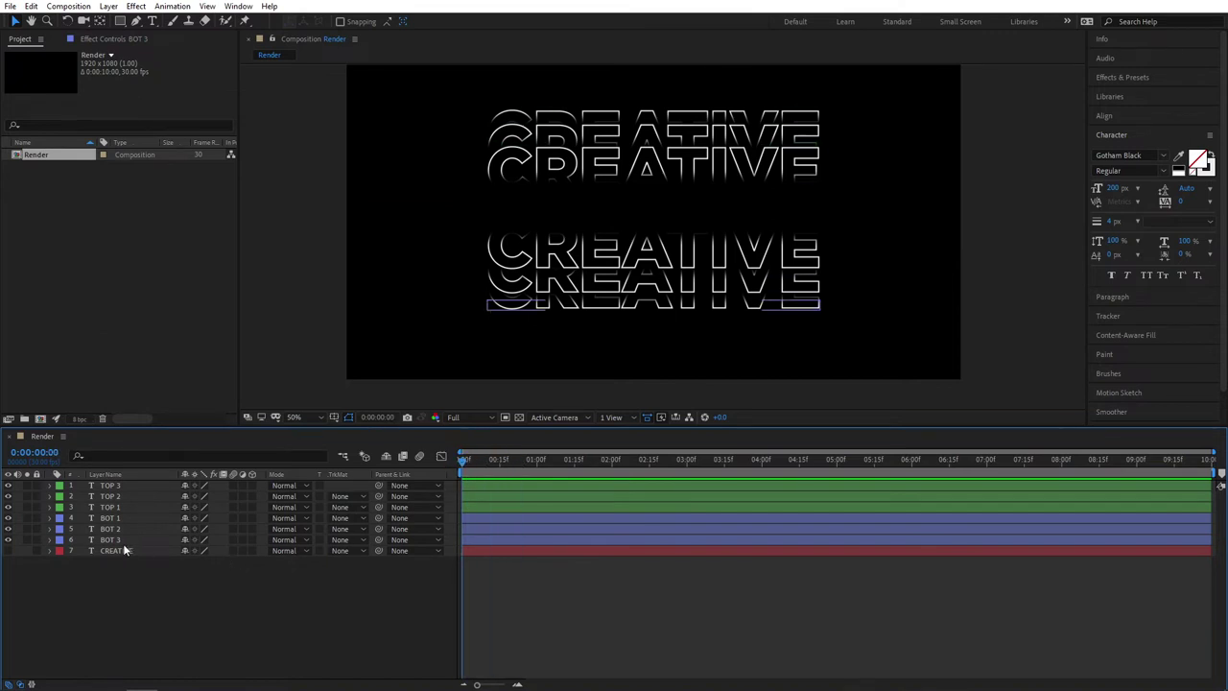
- Add a text animator with Position and Tracking properties to the TOP 1 layer
{"action": "left_click", "coordinate": [115, 504]}
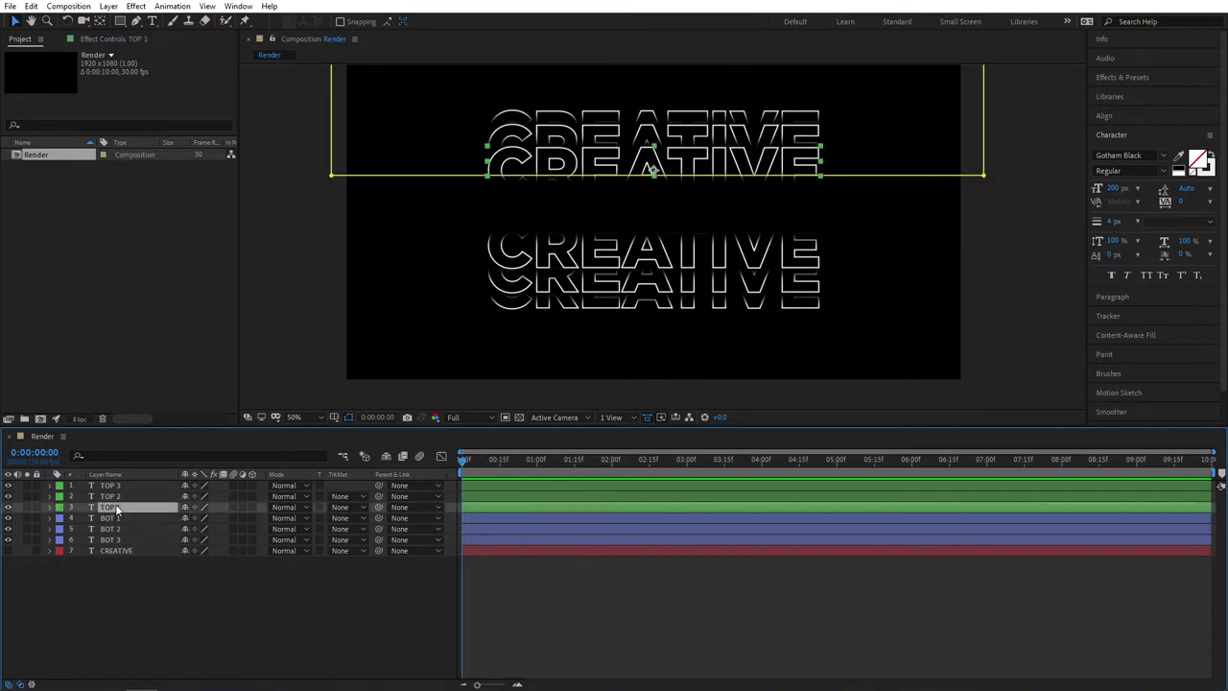
{"action": "left_click", "coordinate": [50, 507]}
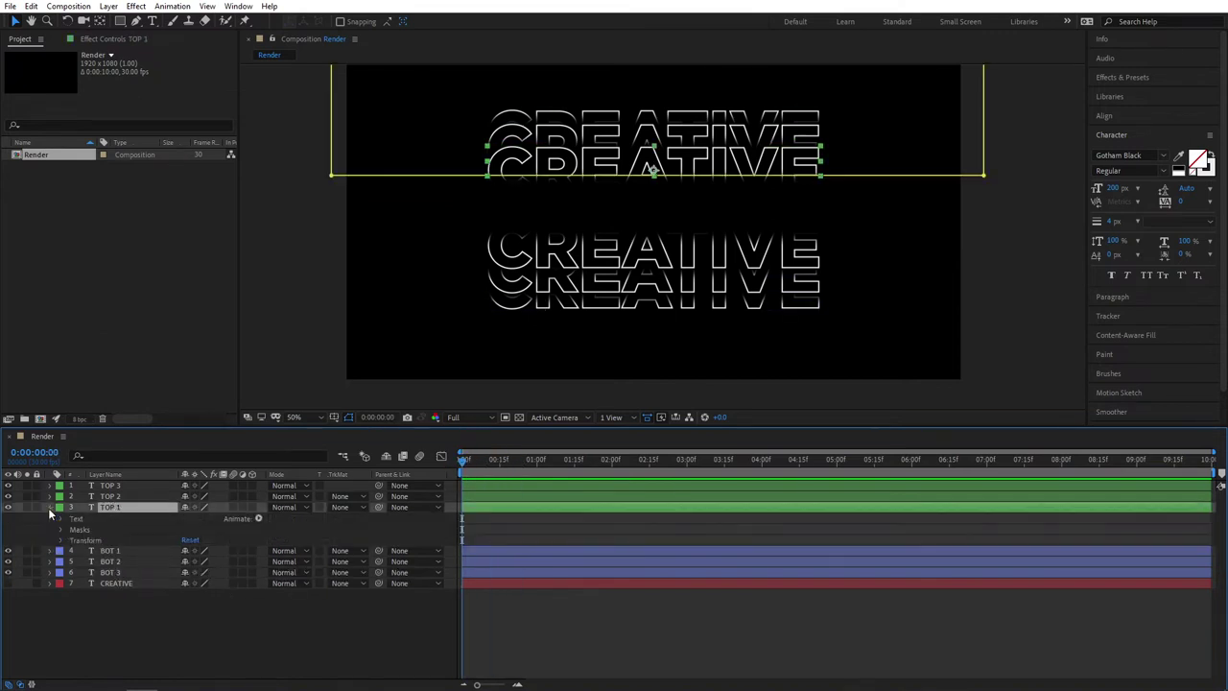
{"action": "left_click", "coordinate": [257, 518]}
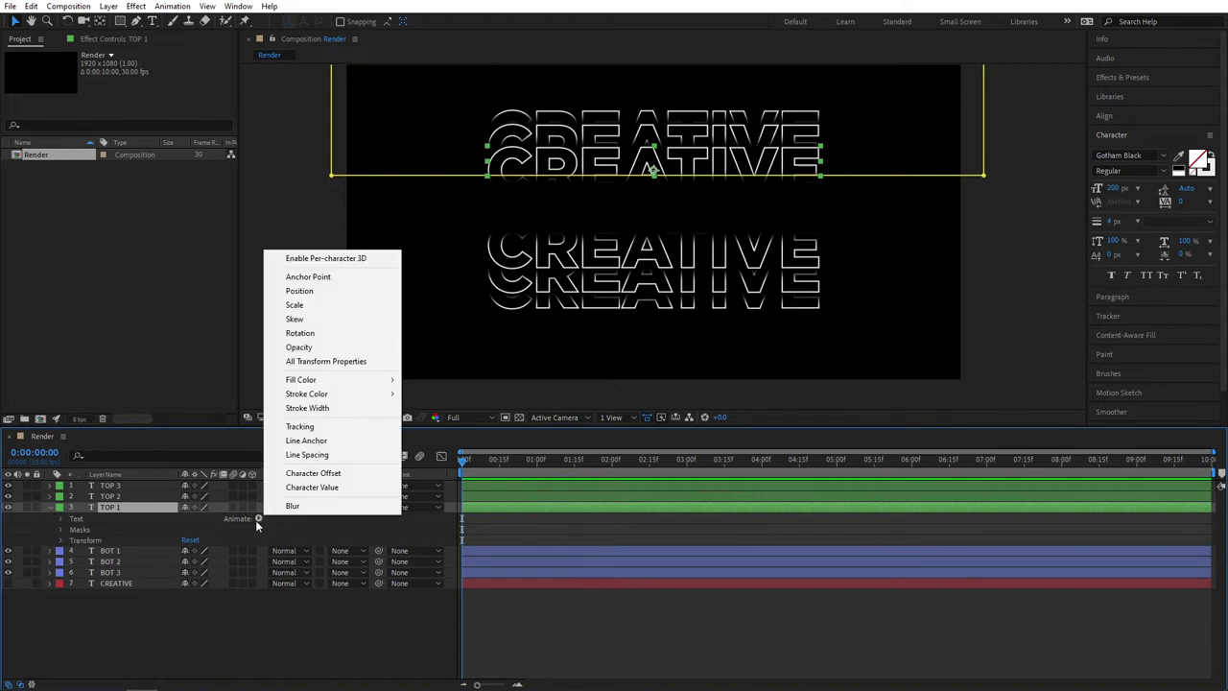
{"action": "left_click", "coordinate": [299, 291]}
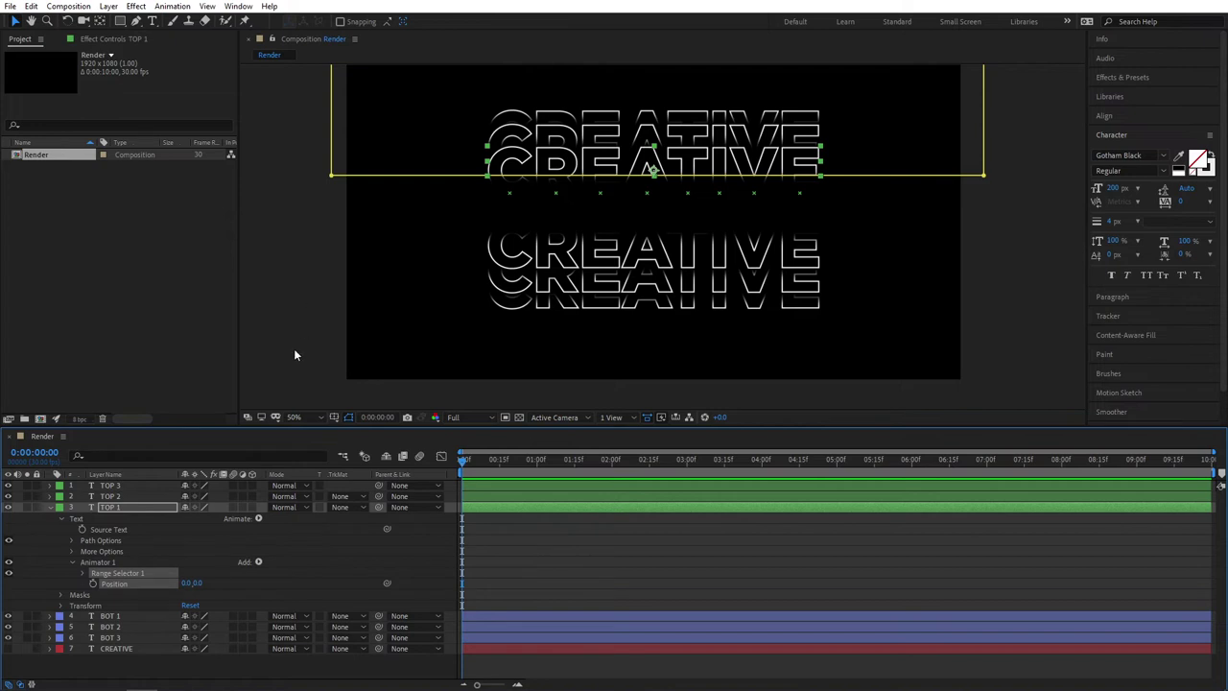
{"action": "left_click", "coordinate": [258, 562]}
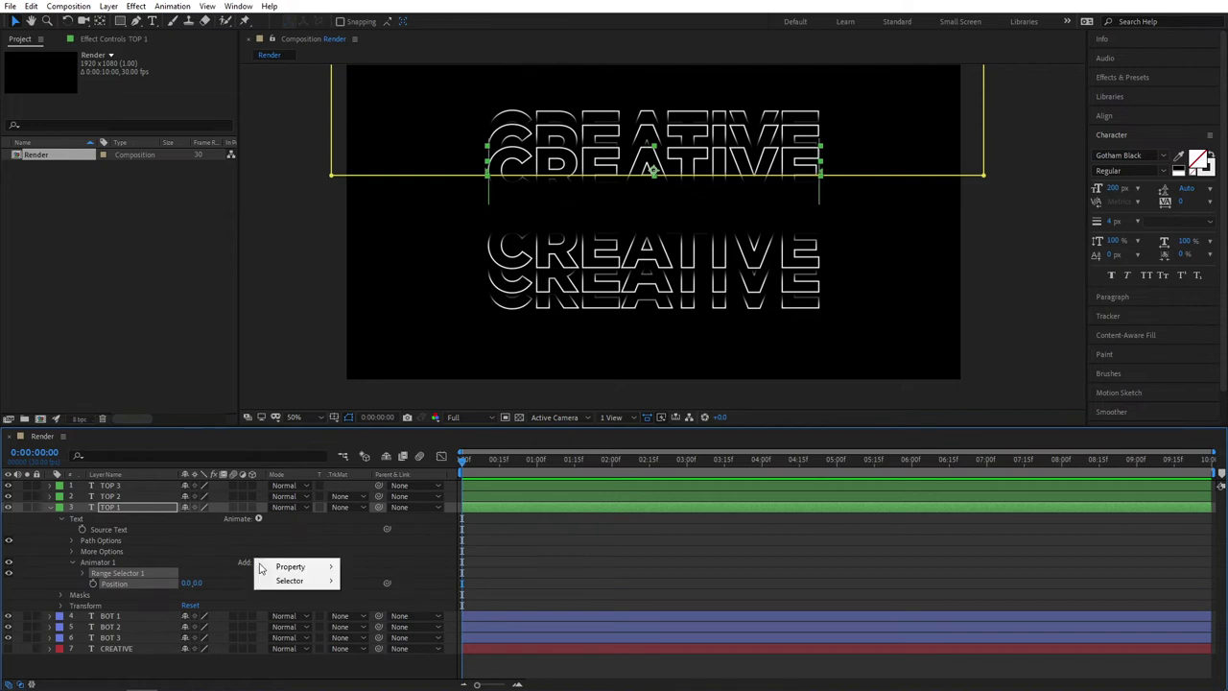
{"action": "mouse_move", "coordinate": [291, 568]}
{"action": "left_click", "coordinate": [382, 486]}
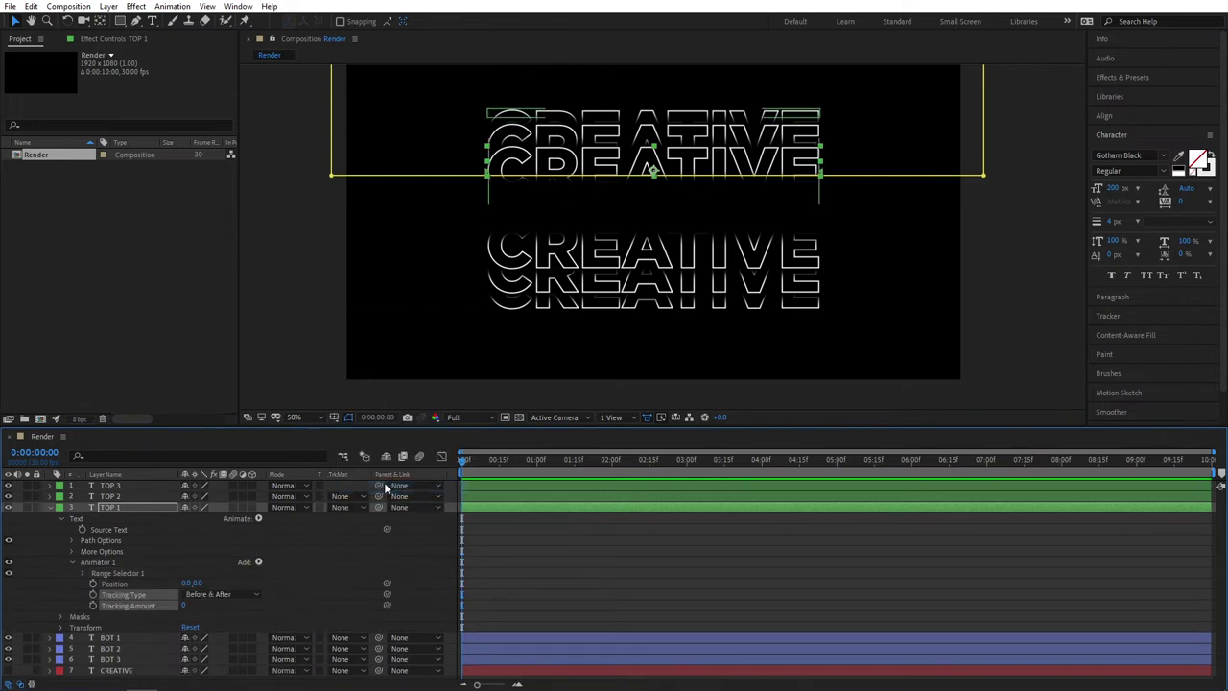
{"action": "left_click", "coordinate": [359, 560]}
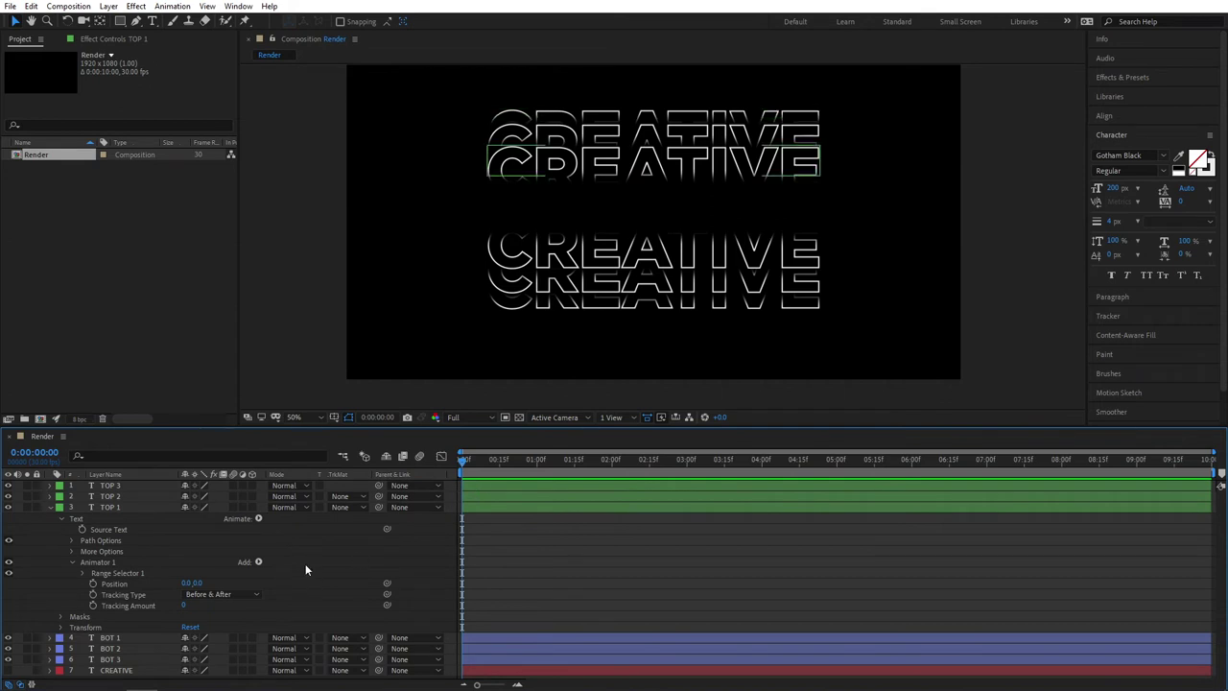
- Keyframe TOP 1's animator Position from 0,113 at the start of the timeline to 0,0 at 1 second
{"action": "left_click", "coordinate": [93, 583]}
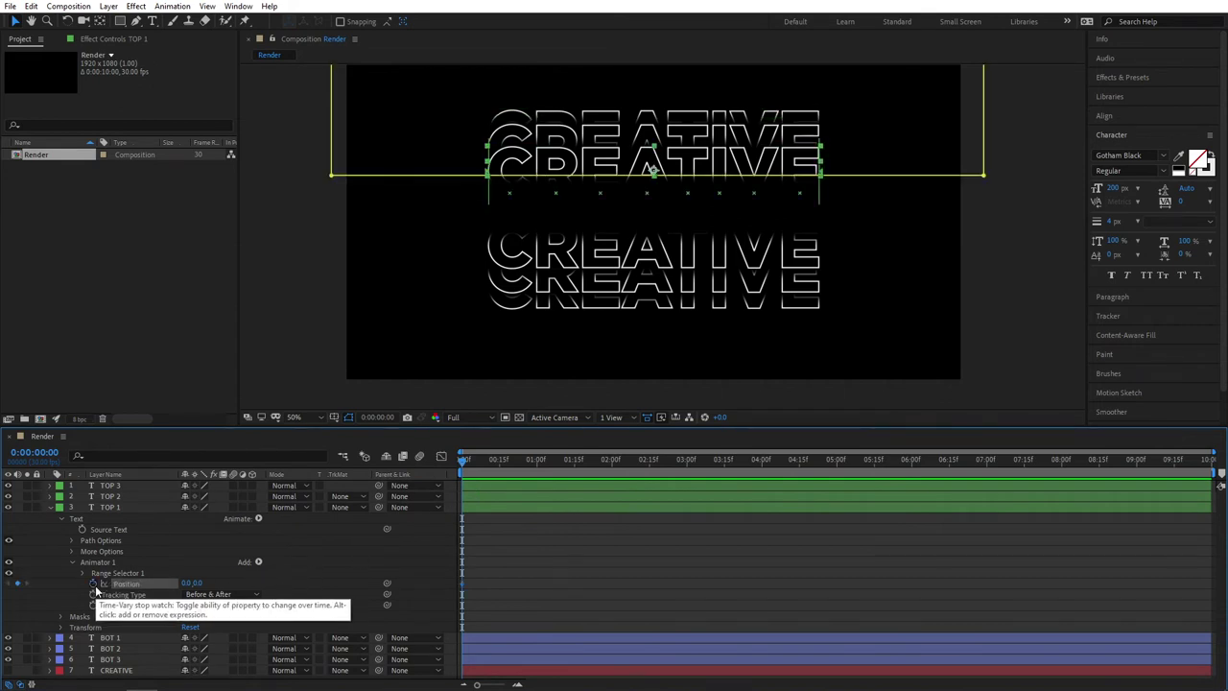
{"action": "left_click_drag", "start_coordinate": [203, 582], "coordinate": [269, 580]}
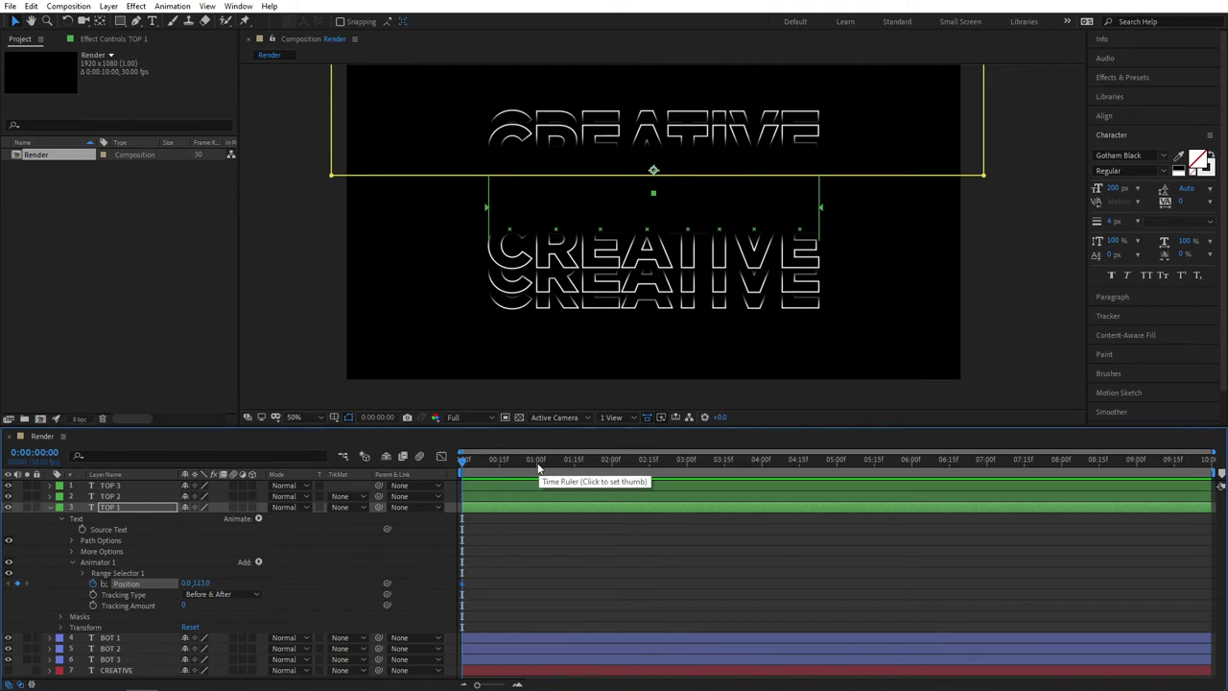
{"action": "left_click", "coordinate": [536, 461]}
{"action": "left_click", "coordinate": [202, 582]}
{"action": "type", "text": "0"}
{"action": "key", "text": "Return"}
{"action": "left_click_drag", "start_coordinate": [537, 458], "coordinate": [442, 468]}
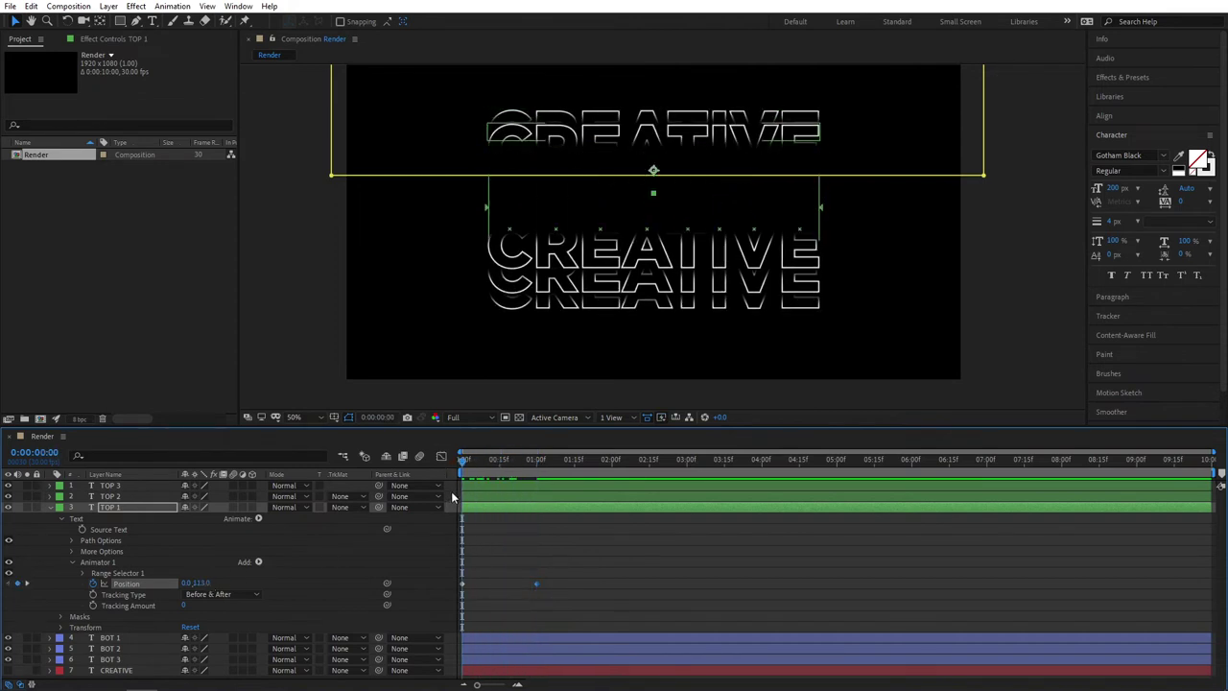
- Keyframe TOP 1's animator Tracking Amount from 0 at 15 frames to 30 at 0:00:01:15
{"action": "left_click", "coordinate": [499, 462]}
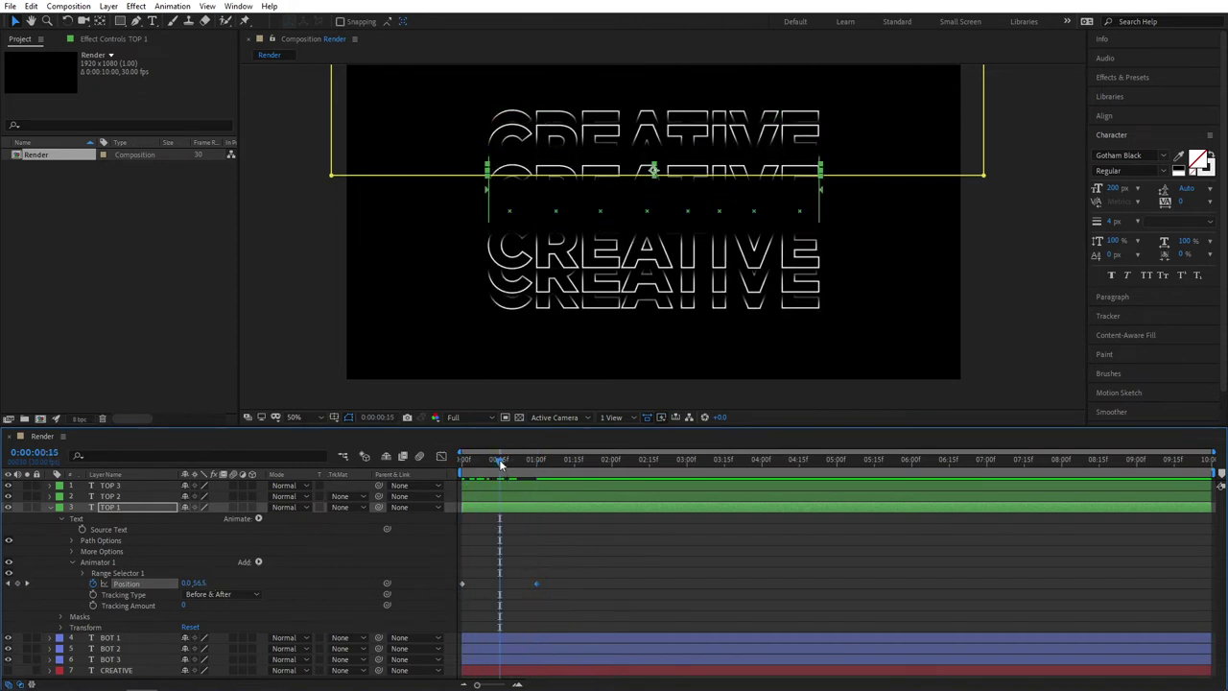
{"action": "left_click", "coordinate": [92, 605]}
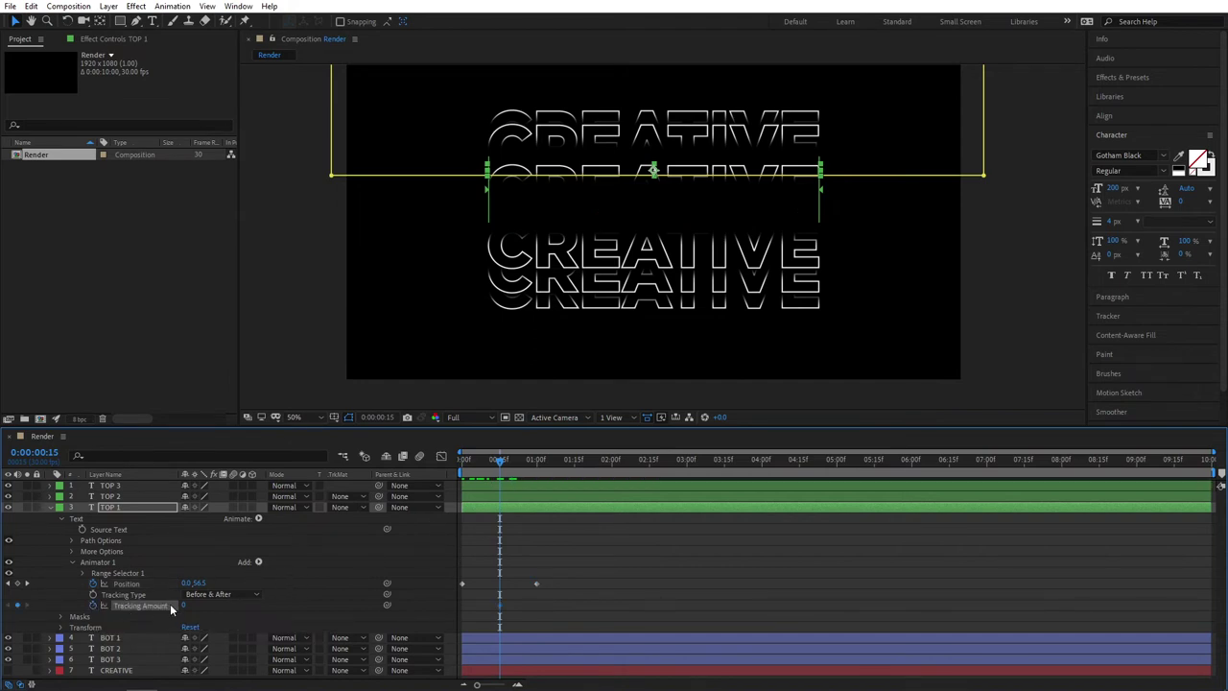
{"action": "left_click", "coordinate": [575, 467]}
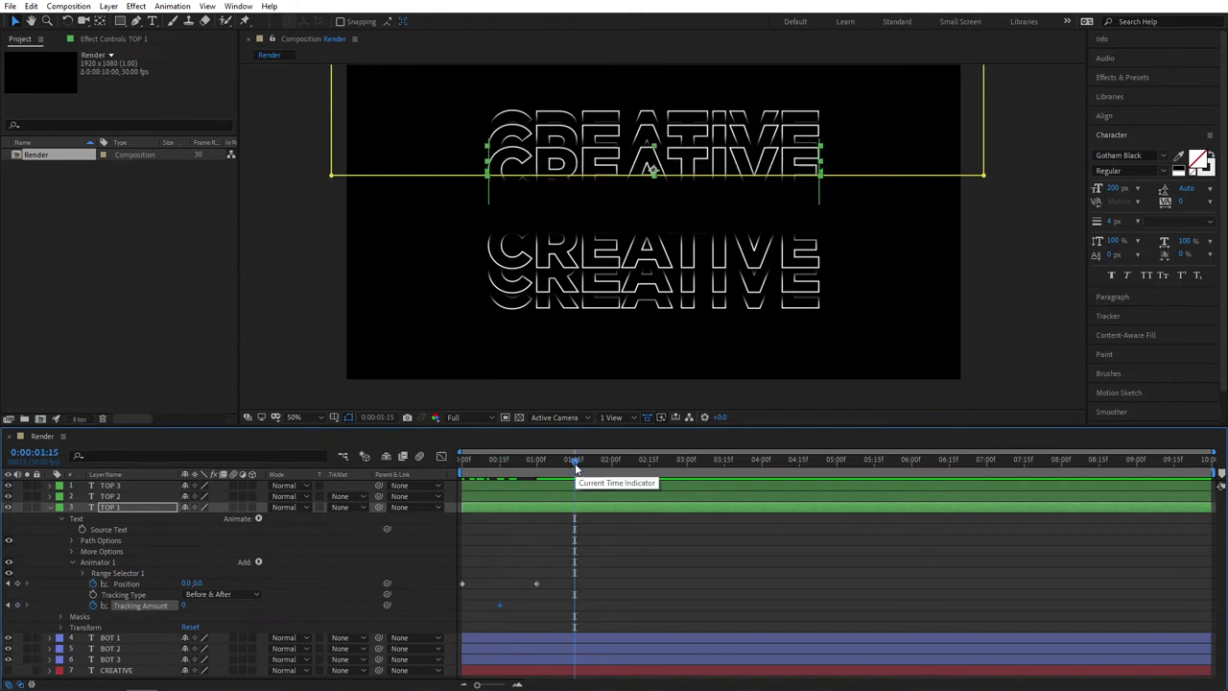
{"action": "left_click", "coordinate": [184, 607]}
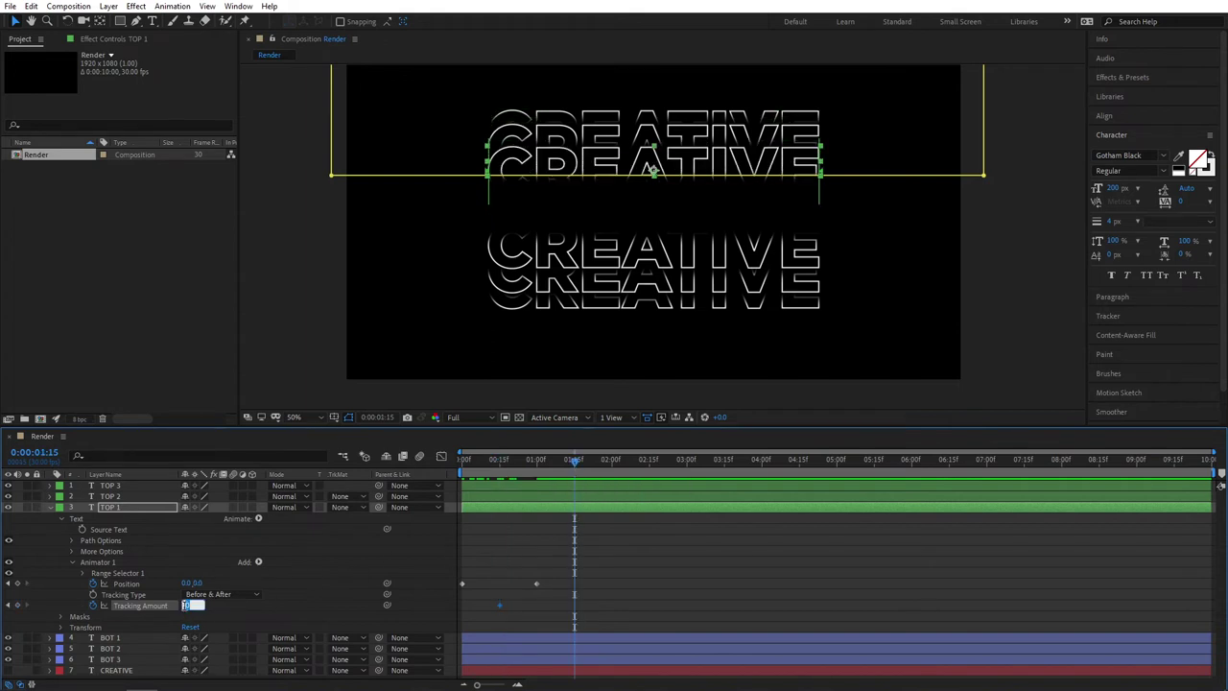
{"action": "type", "text": "30"}
{"action": "key", "text": "Return"}
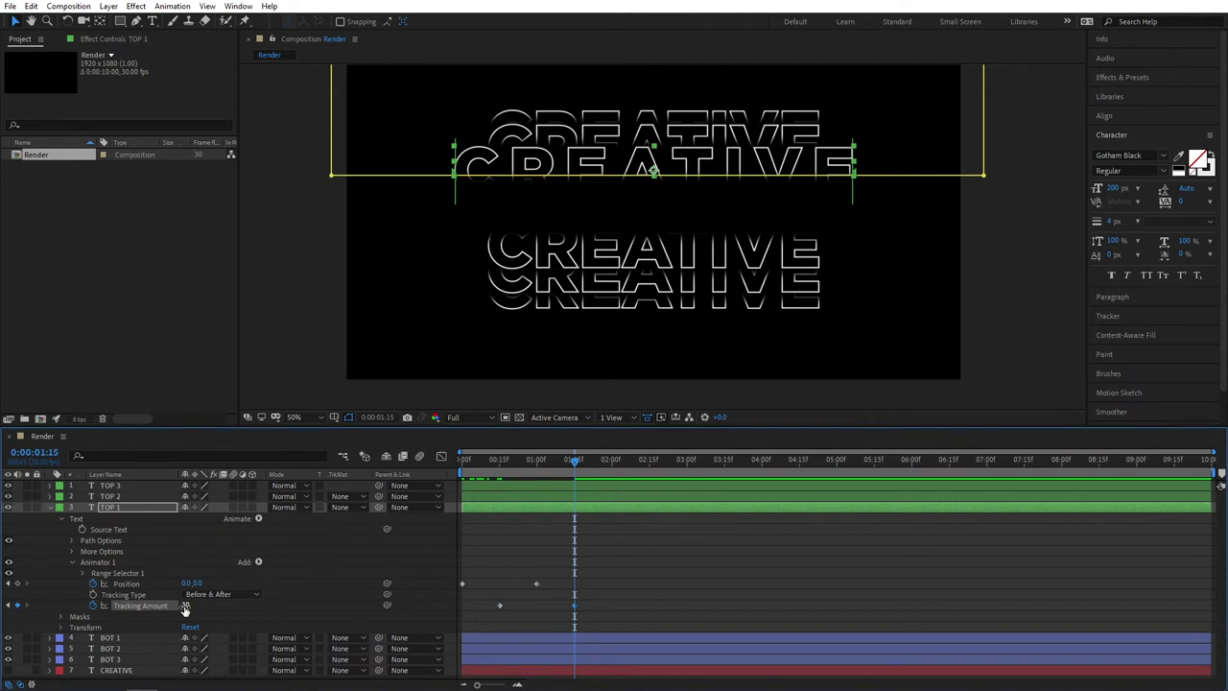
- Ease TOP 1's two animator Position keyframes and reshape their speed graph to peak early with a long slow-down
{"action": "left_click", "coordinate": [533, 531]}
{"action": "left_click_drag", "start_coordinate": [635, 556], "coordinate": [451, 613]}
{"action": "left_click", "coordinate": [538, 543]}
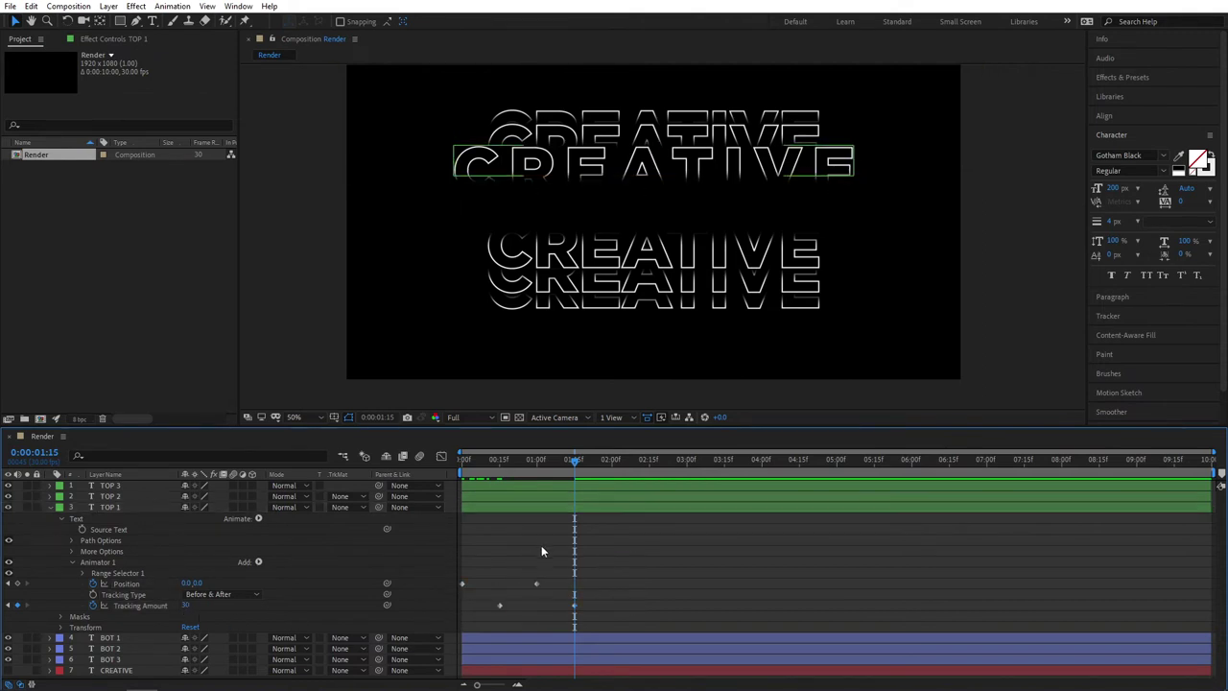
{"action": "left_click_drag", "start_coordinate": [537, 565], "coordinate": [440, 588]}
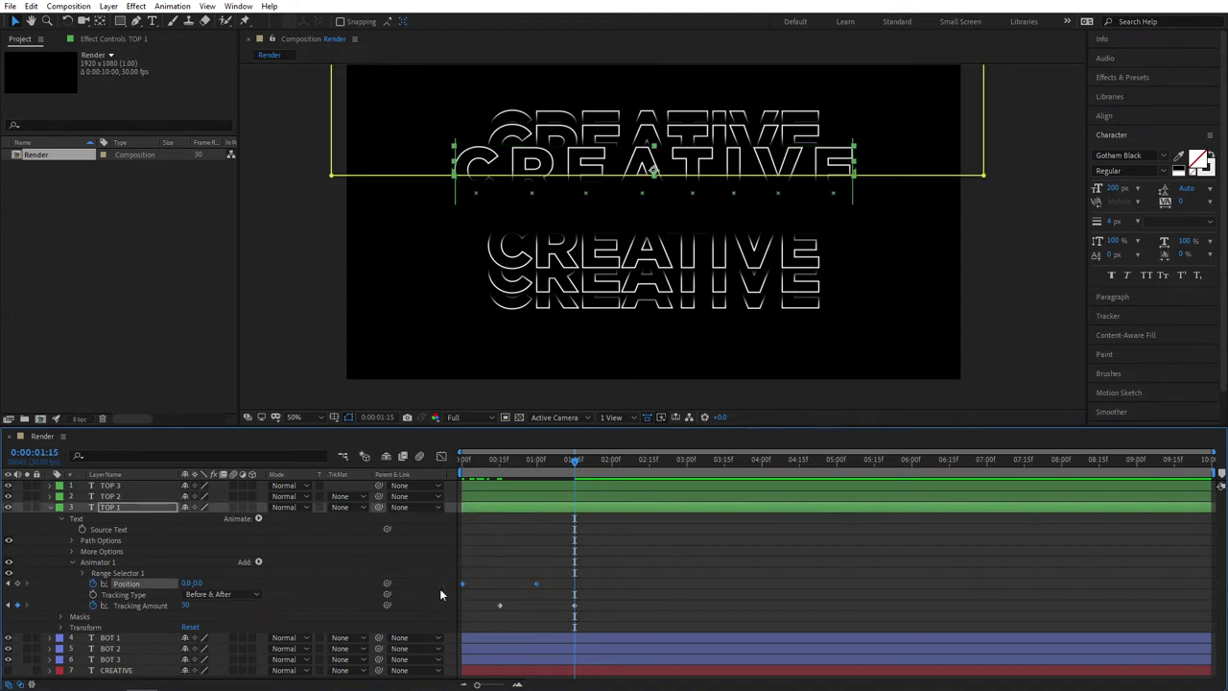
{"action": "left_click", "coordinate": [441, 457]}
{"action": "left_click", "coordinate": [537, 645]}
{"action": "left_click_drag", "start_coordinate": [487, 646], "coordinate": [467, 652]}
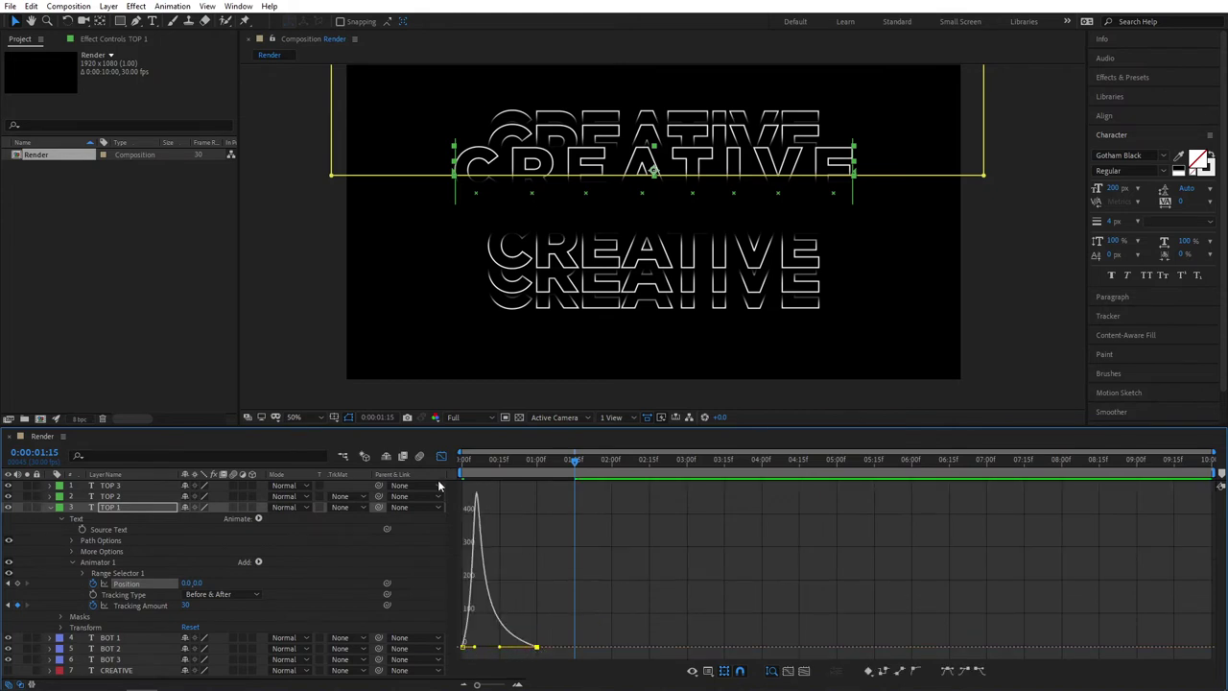
{"action": "left_click", "coordinate": [441, 457]}
- Ease TOP 1's Tracking Amount keyframes with a sharp speed peak midway between them, and preview the animation from the start
{"action": "left_click", "coordinate": [500, 606]}
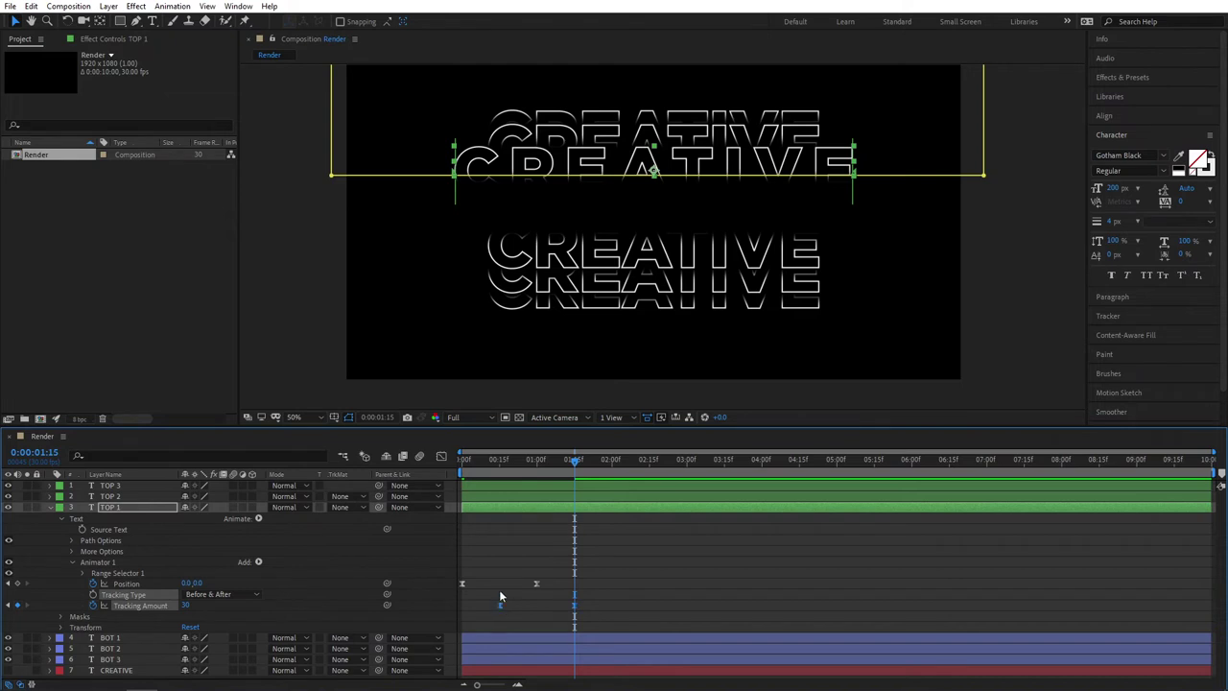
{"action": "left_click", "coordinate": [440, 457]}
{"action": "left_click_drag", "start_coordinate": [527, 625], "coordinate": [554, 635]}
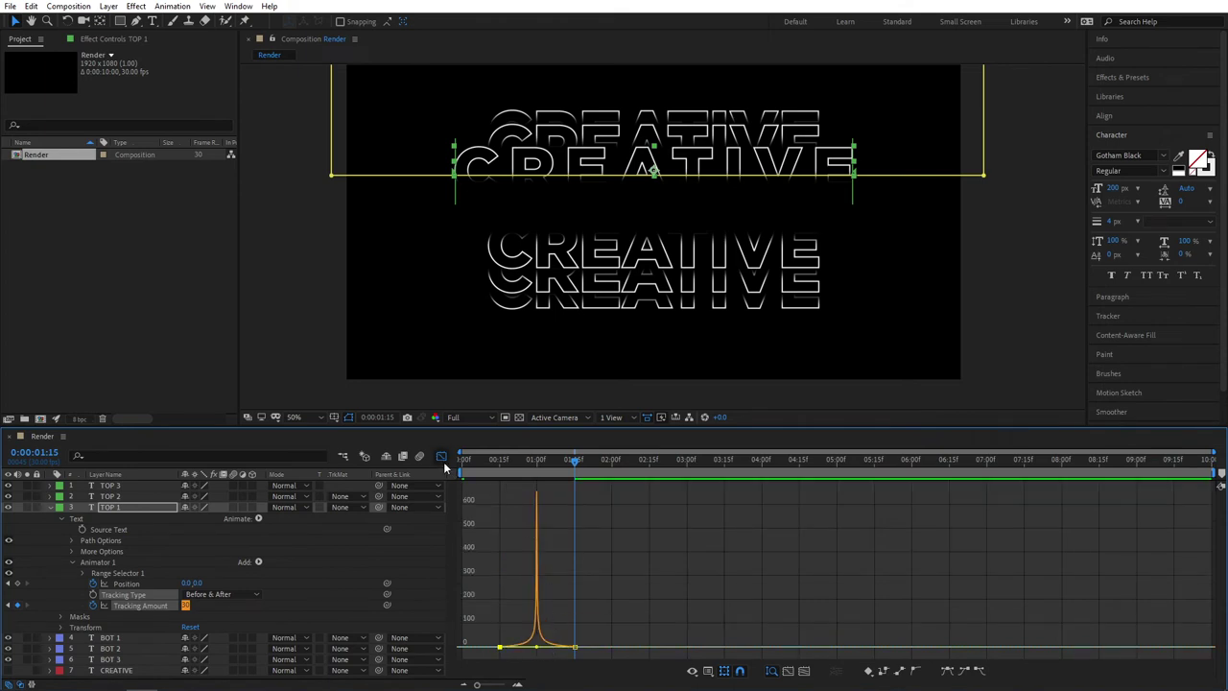
{"action": "left_click", "coordinate": [440, 457]}
{"action": "left_click_drag", "start_coordinate": [535, 462], "coordinate": [463, 462]}
{"action": "key", "text": "space"}
{"action": "key", "text": "space"}
{"action": "key", "text": "space"}
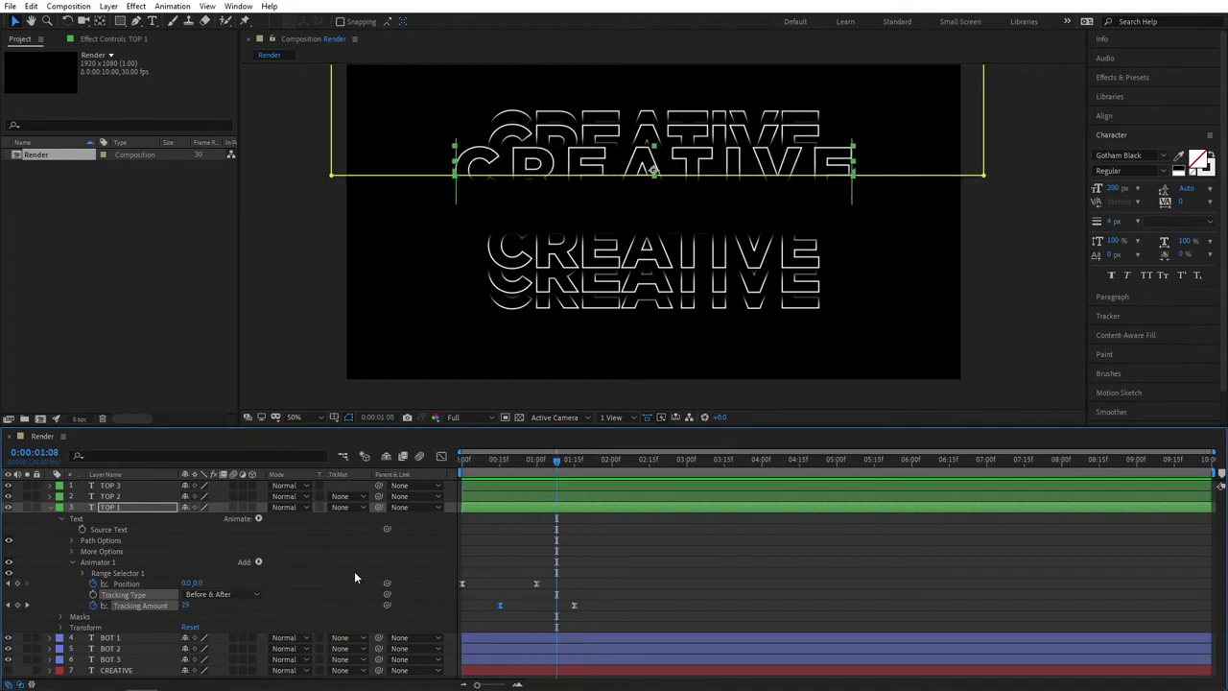
- Copy TOP 1's Animator 1 onto TOP 2, TOP 3, BOT 1, BOT 2 and BOT 3 at the start of the timeline
{"action": "left_click", "coordinate": [94, 563]}
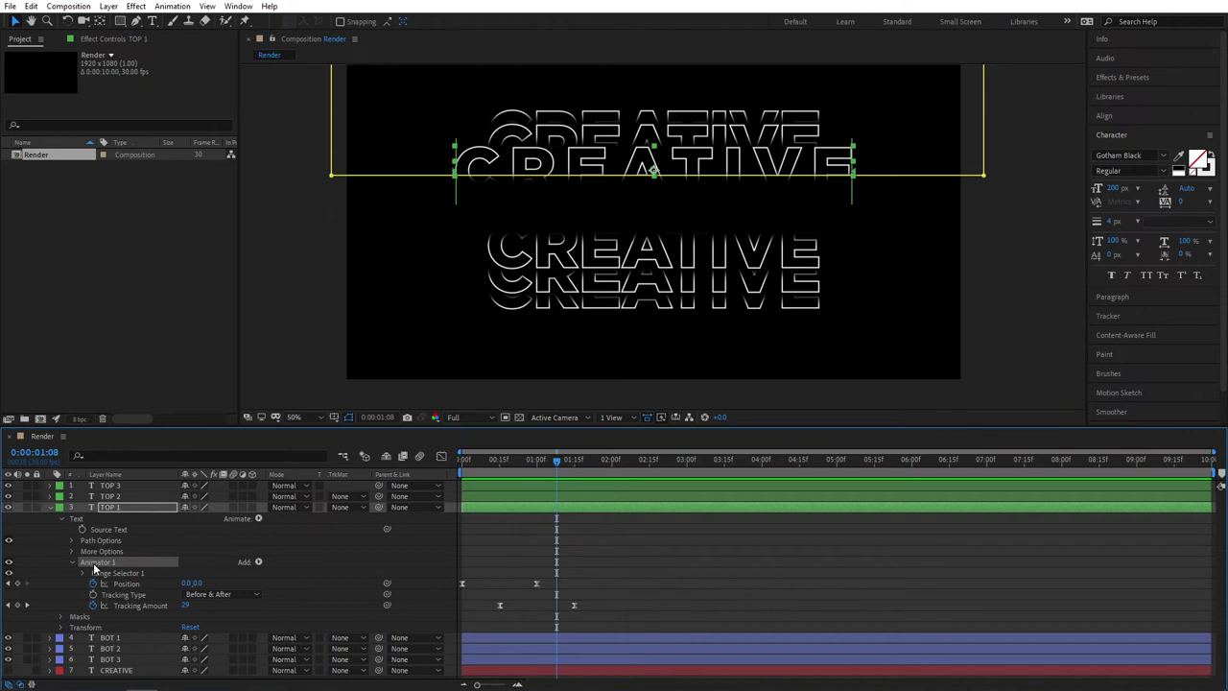
{"action": "left_click", "coordinate": [465, 459]}
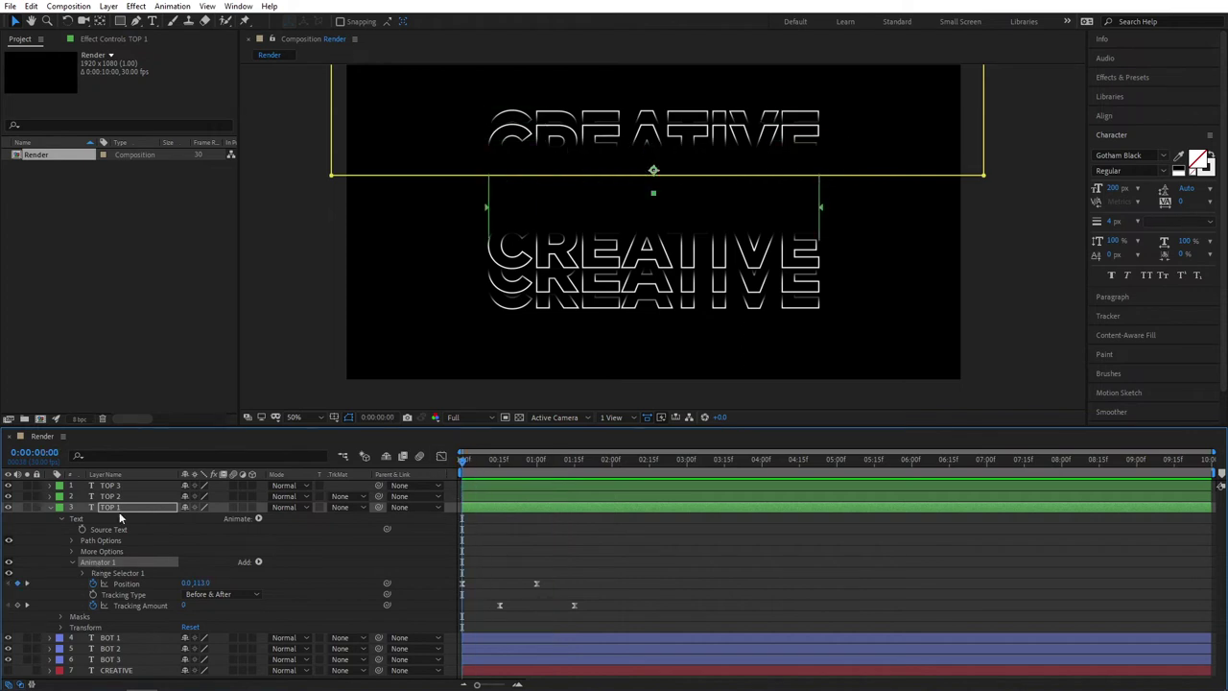
{"action": "left_click", "coordinate": [50, 507]}
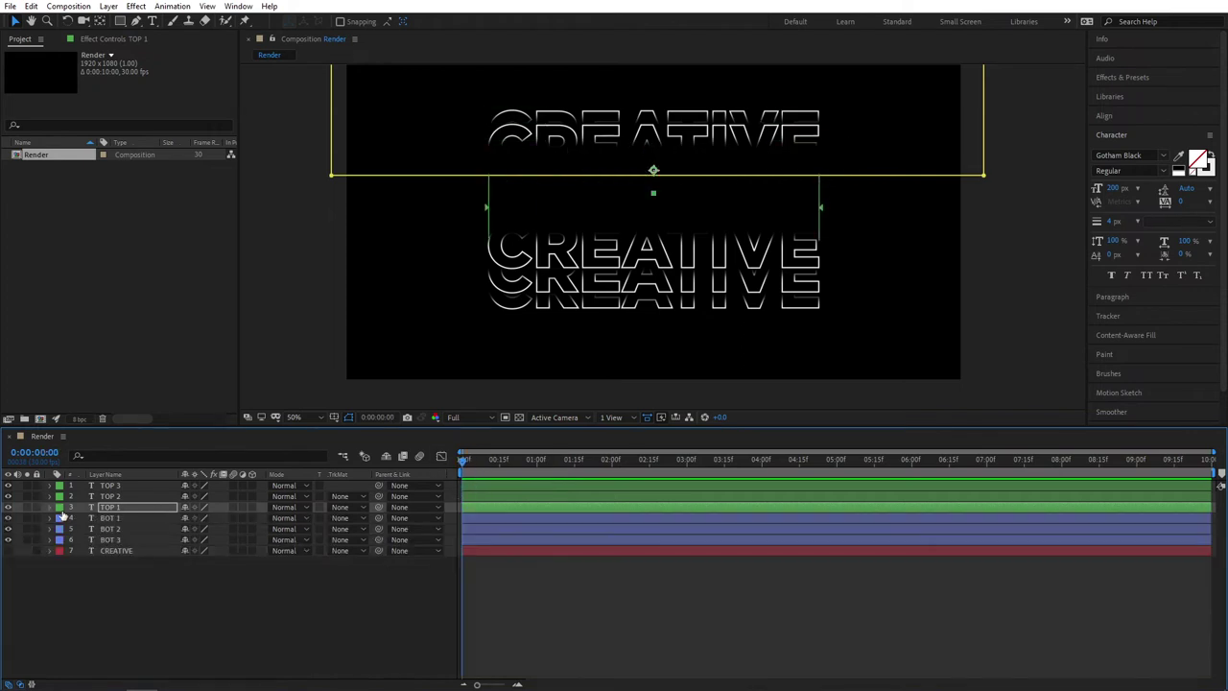
{"action": "left_click", "coordinate": [110, 486]}
{"action": "left_click", "coordinate": [111, 496], "text": "shift"}
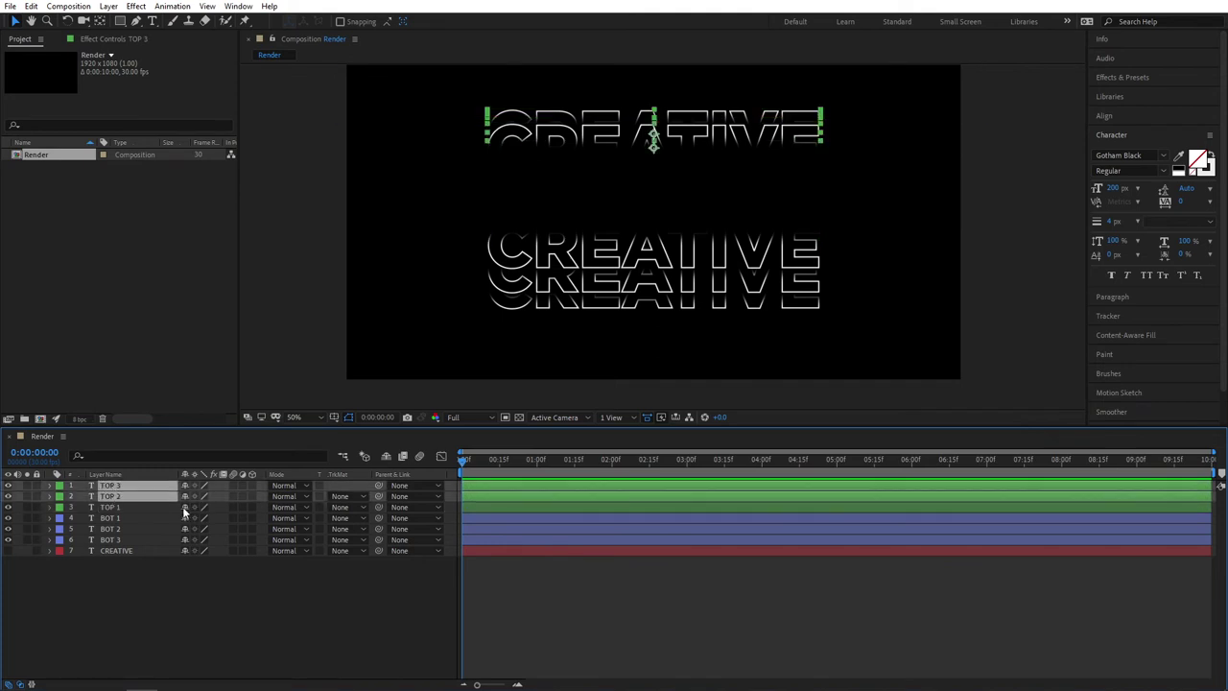
{"action": "left_click", "coordinate": [114, 519], "text": "shift"}
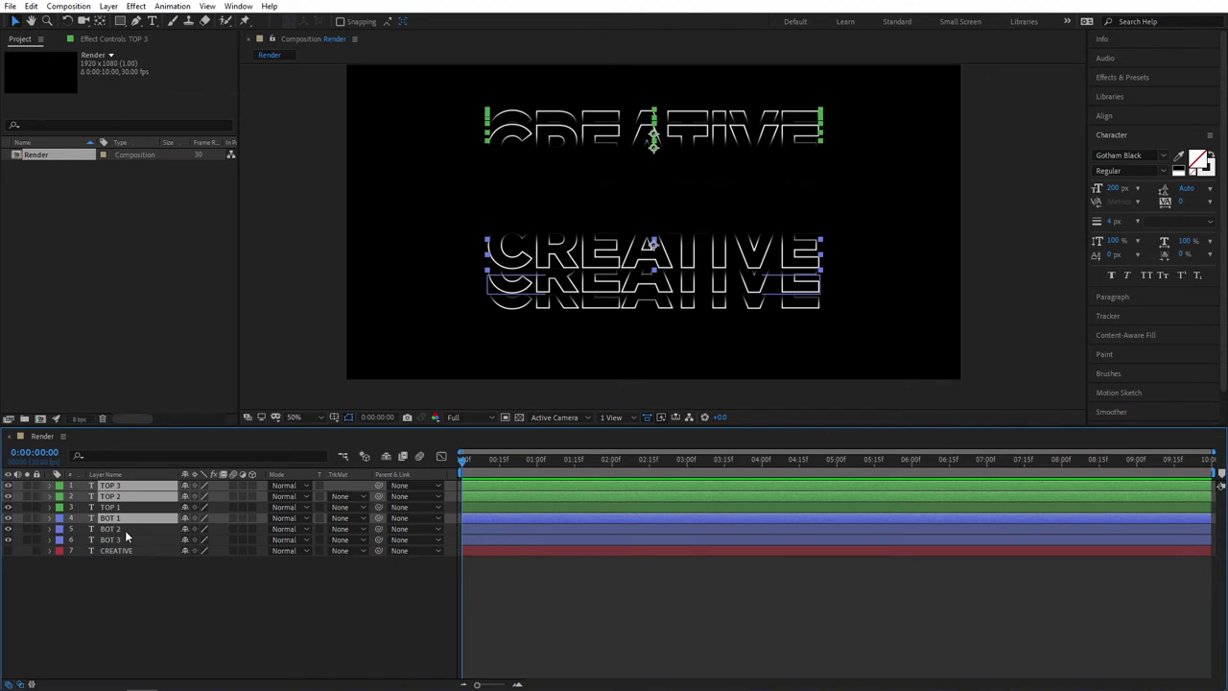
{"action": "left_click", "coordinate": [134, 528], "text": "shift"}
{"action": "left_click", "coordinate": [159, 539], "text": "shift"}
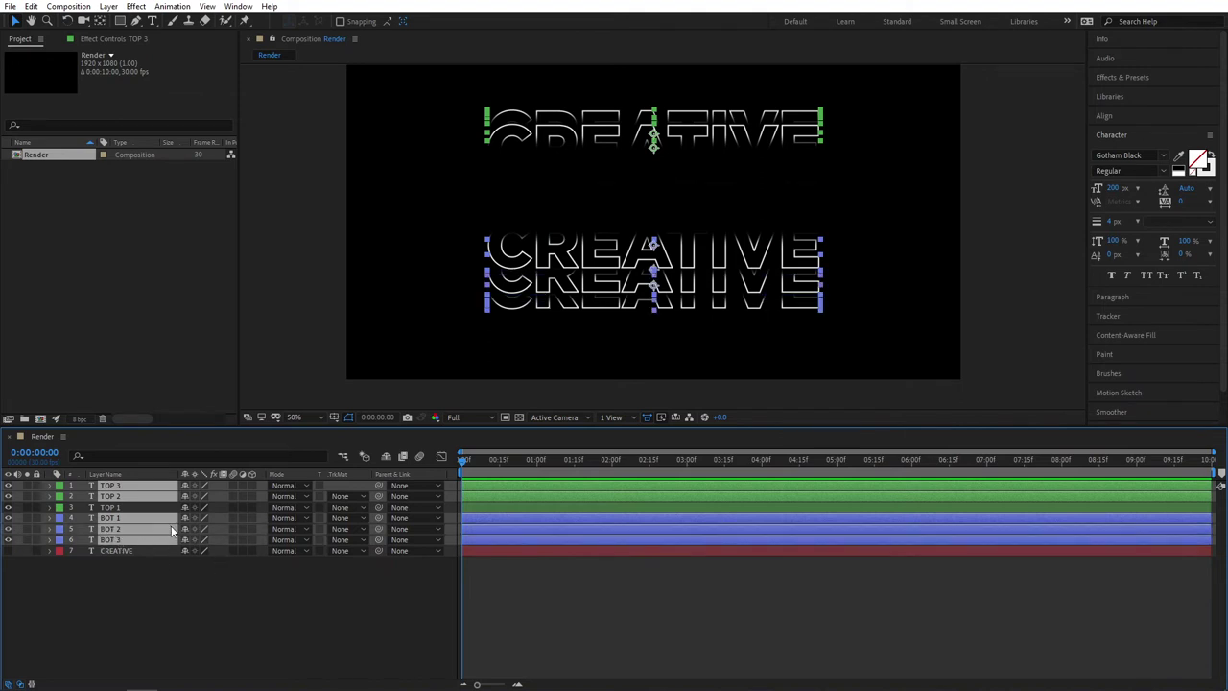
- Reveal the keyframed properties of all layers at 0:00:00:00 and enlarge the timeline area to fit them
{"action": "left_click", "coordinate": [205, 575]}
{"action": "left_click_drag", "start_coordinate": [462, 458], "coordinate": [435, 500]}
{"action": "key", "text": "u"}
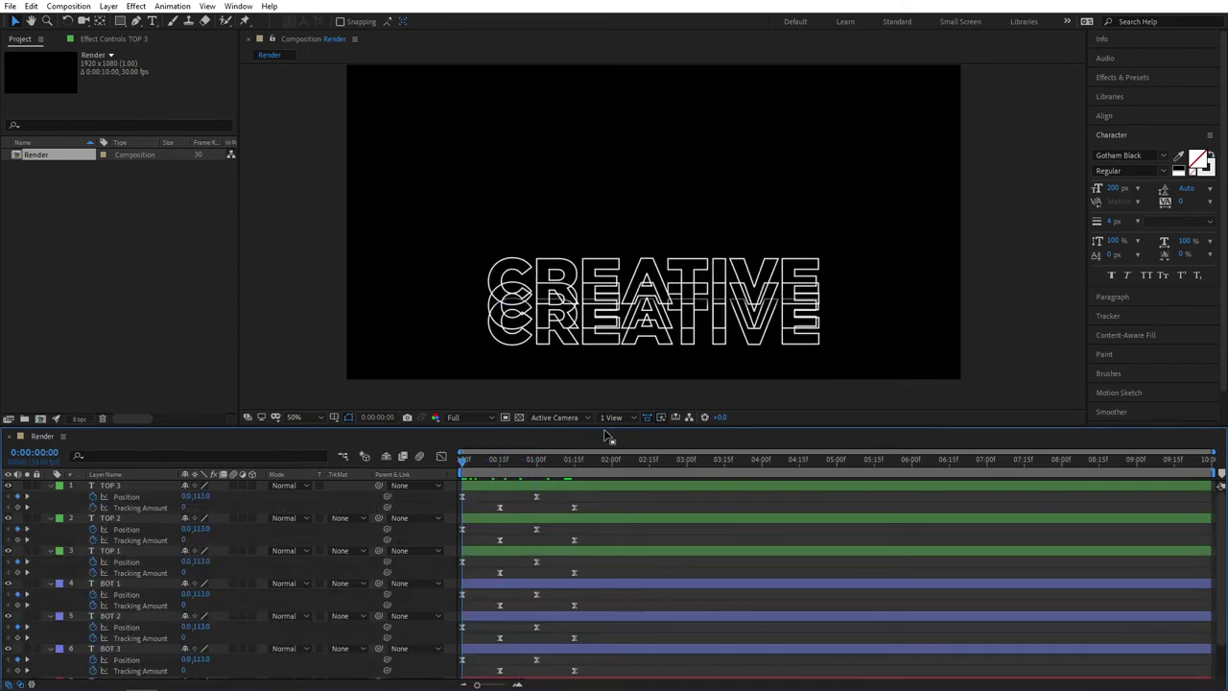
{"action": "left_click_drag", "start_coordinate": [600, 433], "coordinate": [603, 349]}
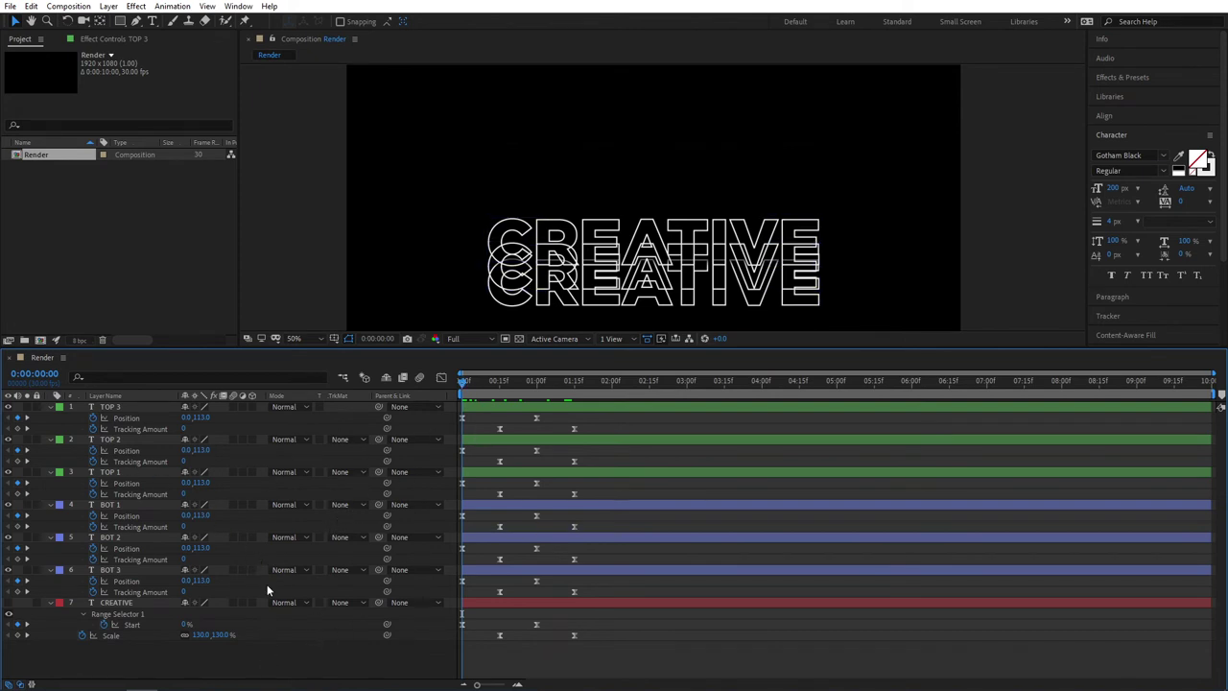
- Set the starting animator Position to 0,79 for TOP 2 and 0,45 for TOP 3
{"action": "left_click", "coordinate": [173, 448]}
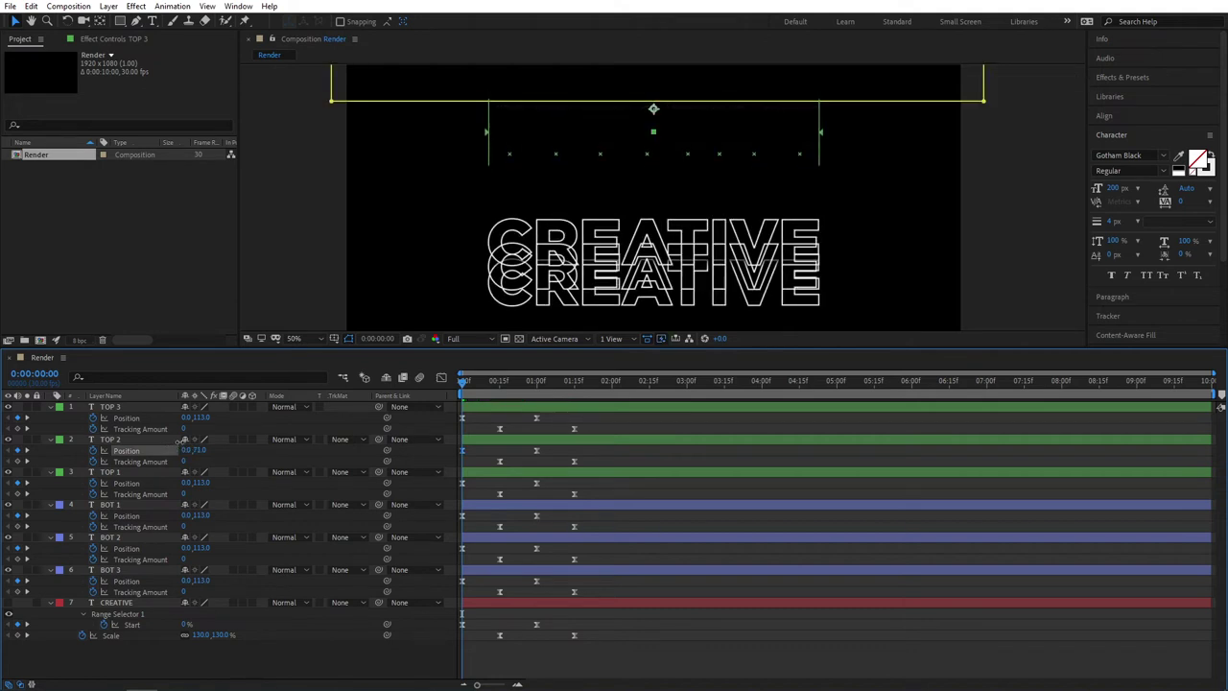
{"action": "left_click", "coordinate": [134, 439]}
{"action": "left_click_drag", "start_coordinate": [488, 247], "coordinate": [480, 270]}
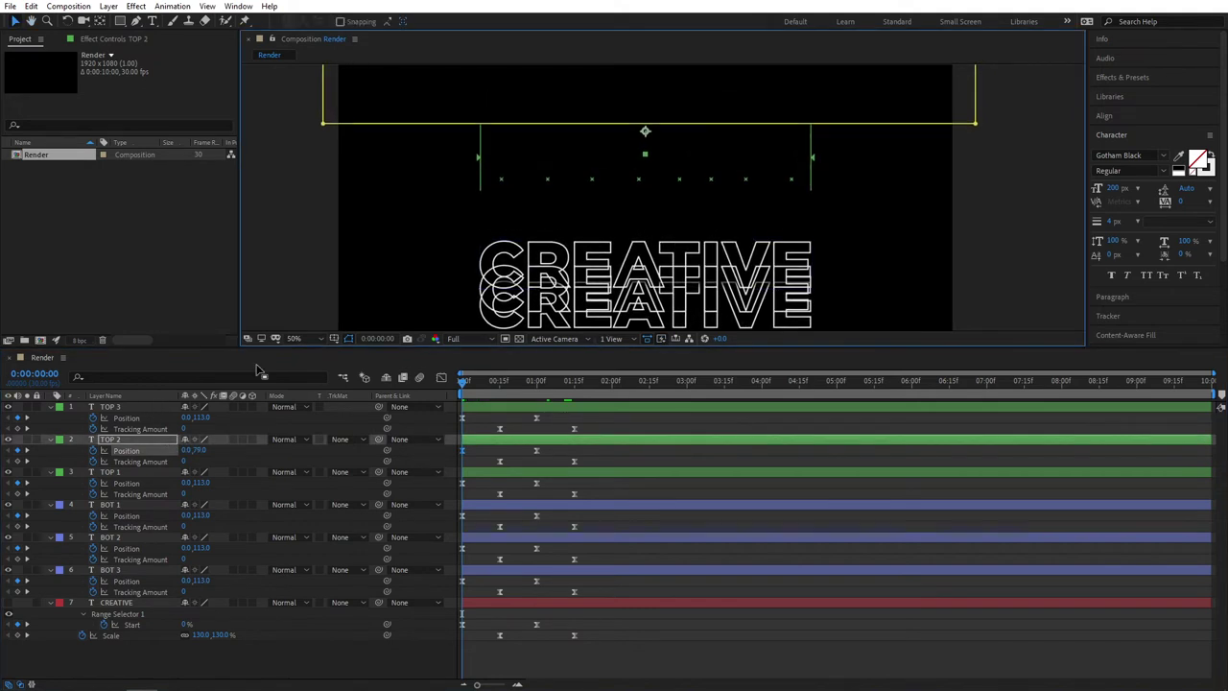
{"action": "left_click", "coordinate": [126, 418]}
{"action": "left_click_drag", "start_coordinate": [205, 418], "coordinate": [176, 417]}
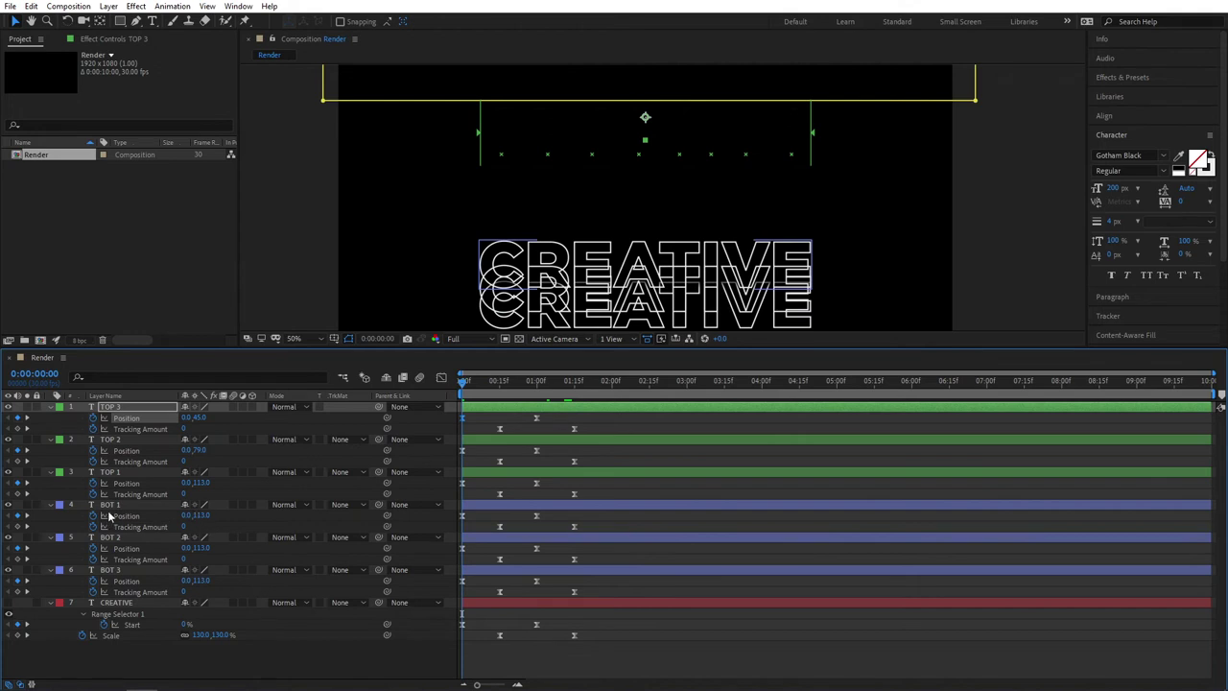
- Set the starting animator Position to 0,-120 for BOT 1, 0,-81 for BOT 2 and about 0,-55 for BOT 3
{"action": "left_click_drag", "start_coordinate": [197, 516], "coordinate": [55, 534]}
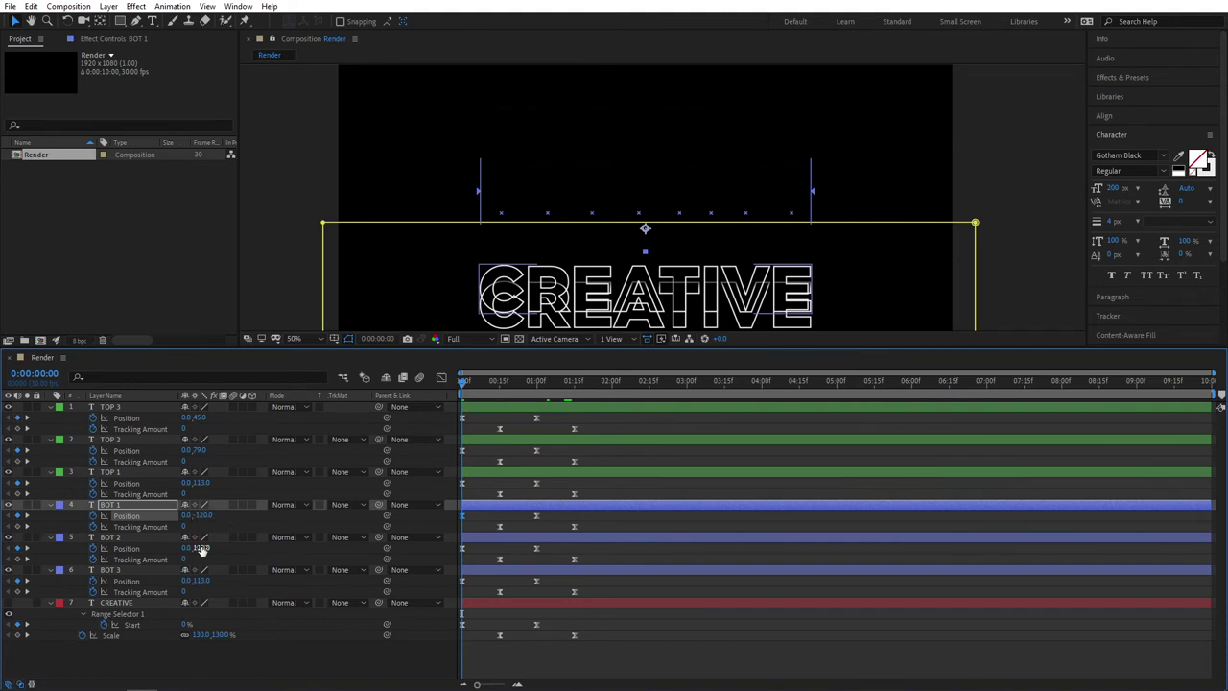
{"action": "left_click_drag", "start_coordinate": [201, 548], "coordinate": [69, 566]}
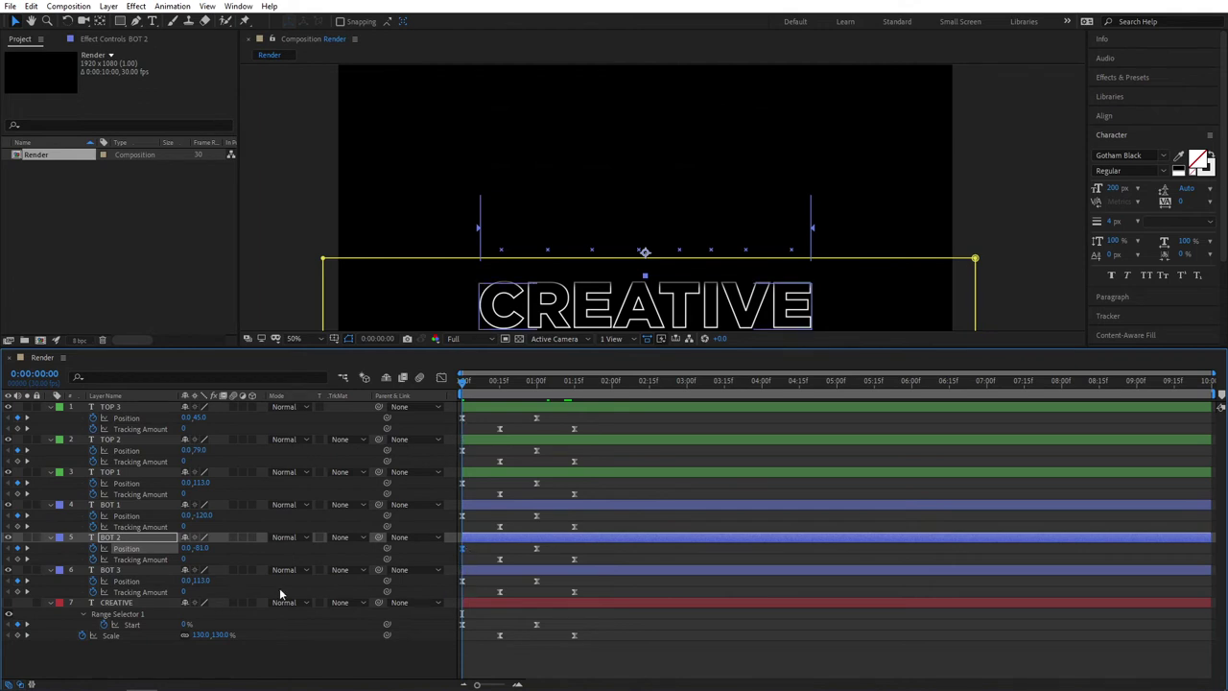
{"action": "left_click_drag", "start_coordinate": [197, 582], "coordinate": [106, 587]}
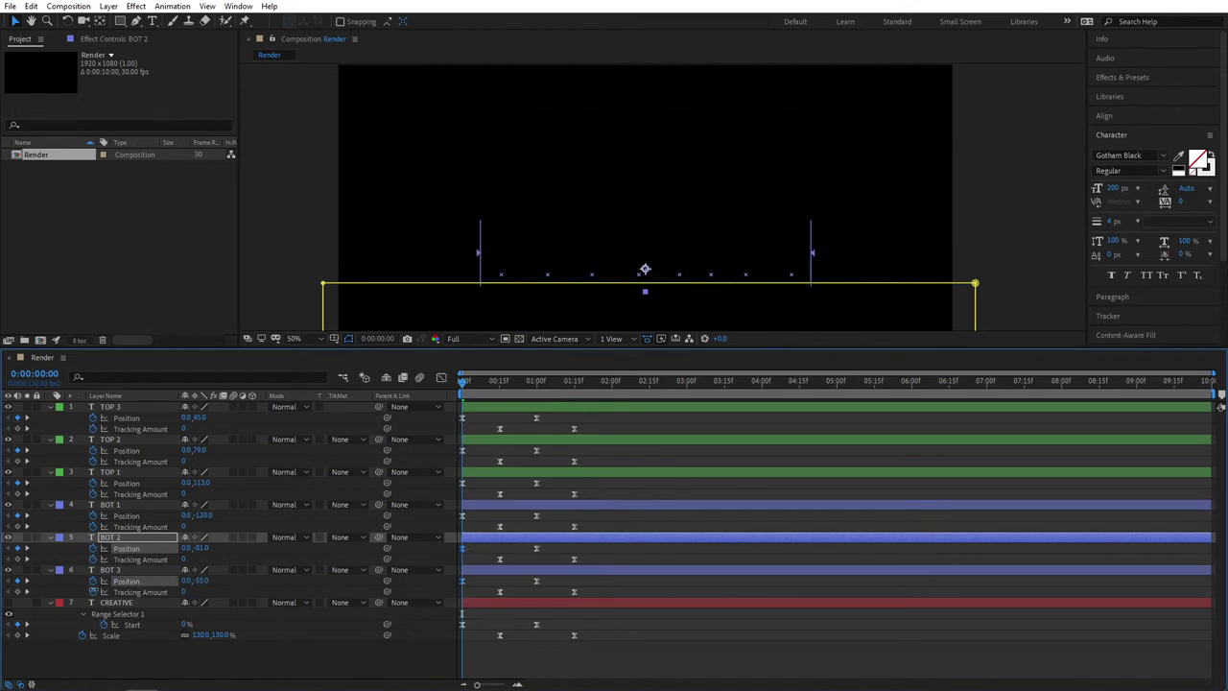
- Set the Tracking Amount of TOP 2 and BOT 2 to 60 at 0:00:01:15
{"action": "left_click_drag", "start_coordinate": [462, 382], "coordinate": [572, 391]}
{"action": "left_click", "coordinate": [412, 666]}
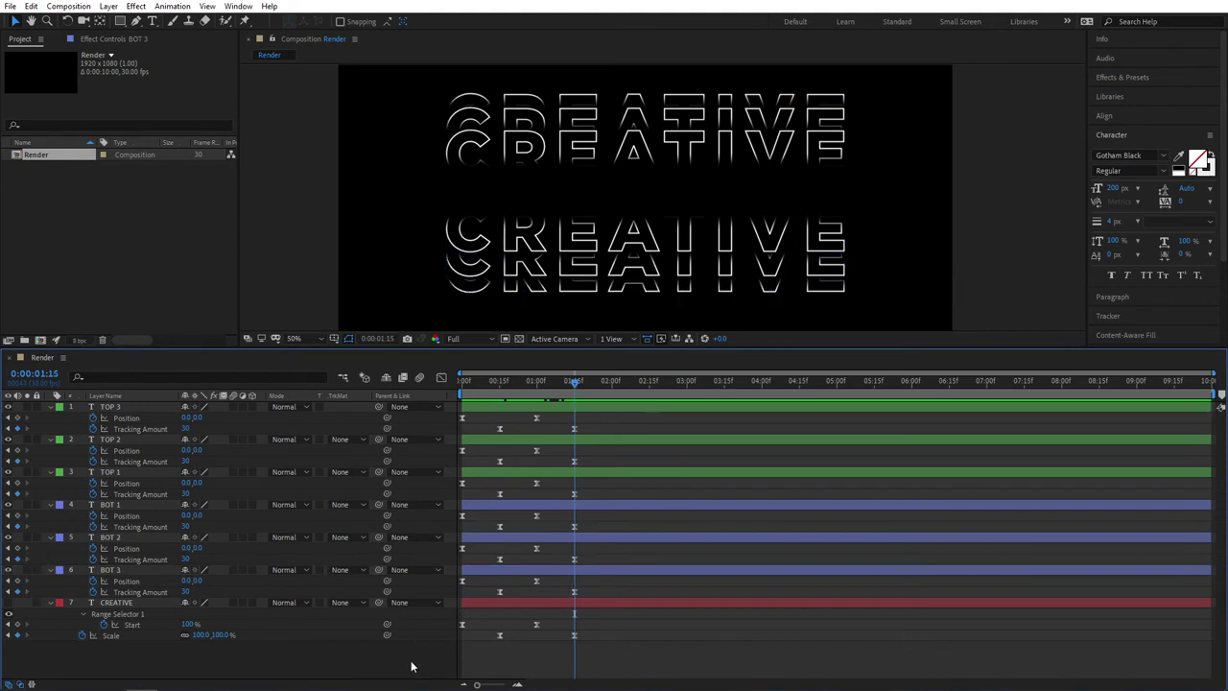
{"action": "left_click", "coordinate": [110, 472]}
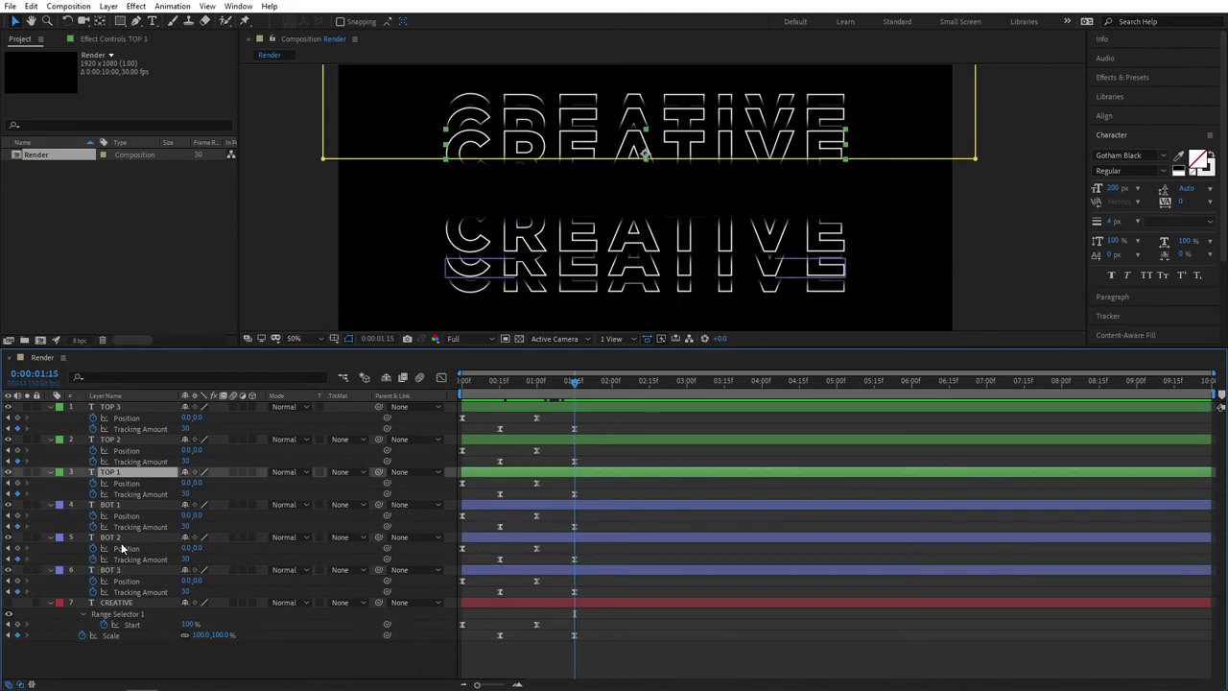
{"action": "left_click", "coordinate": [125, 503]}
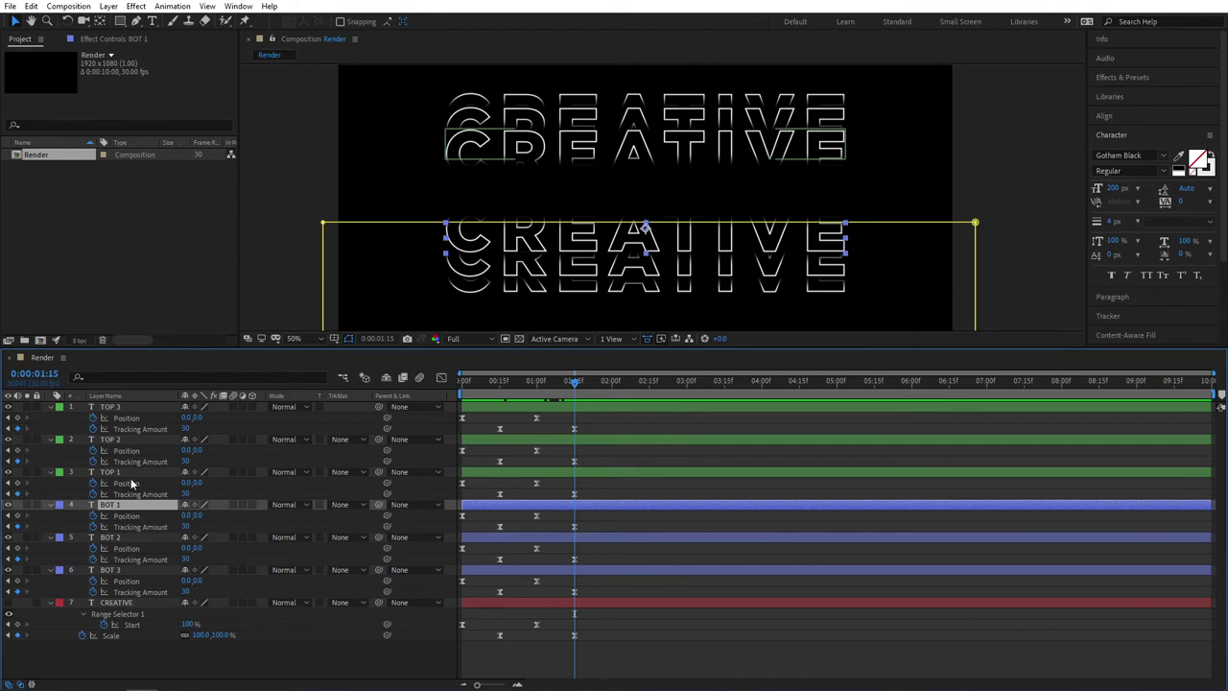
{"action": "left_click", "coordinate": [117, 441]}
{"action": "left_click", "coordinate": [186, 462]}
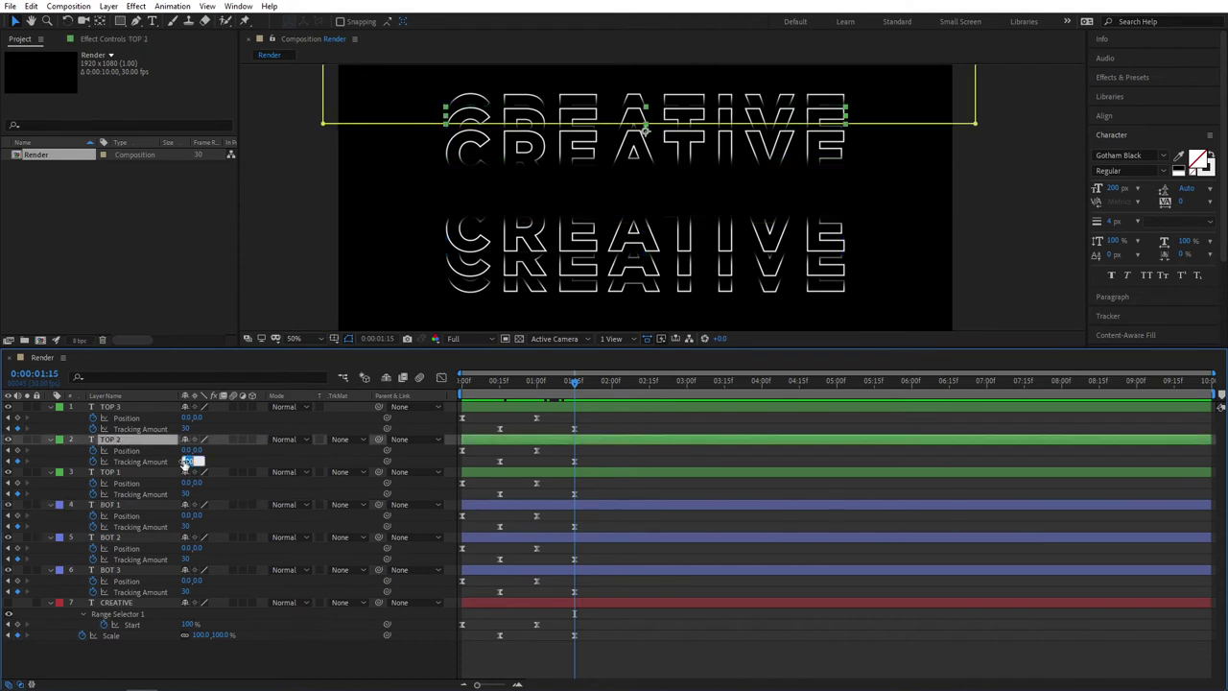
{"action": "type", "text": "60"}
{"action": "key", "text": "Return"}
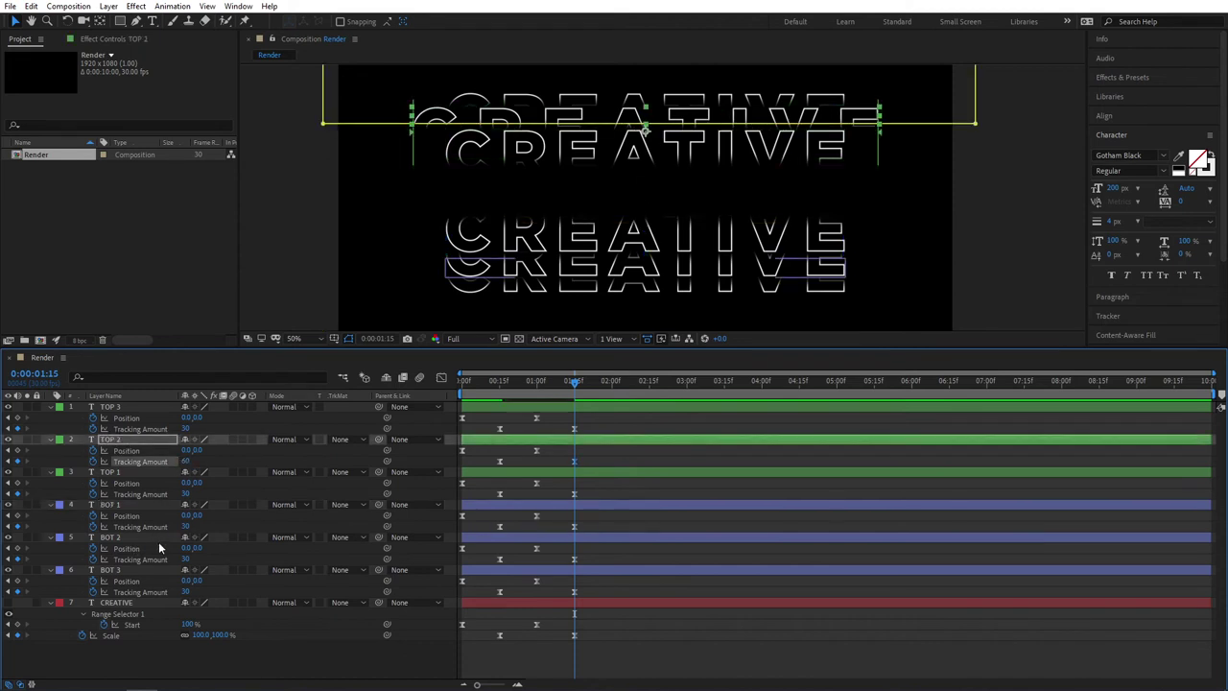
{"action": "left_click", "coordinate": [186, 559]}
{"action": "key", "text": "Return"}
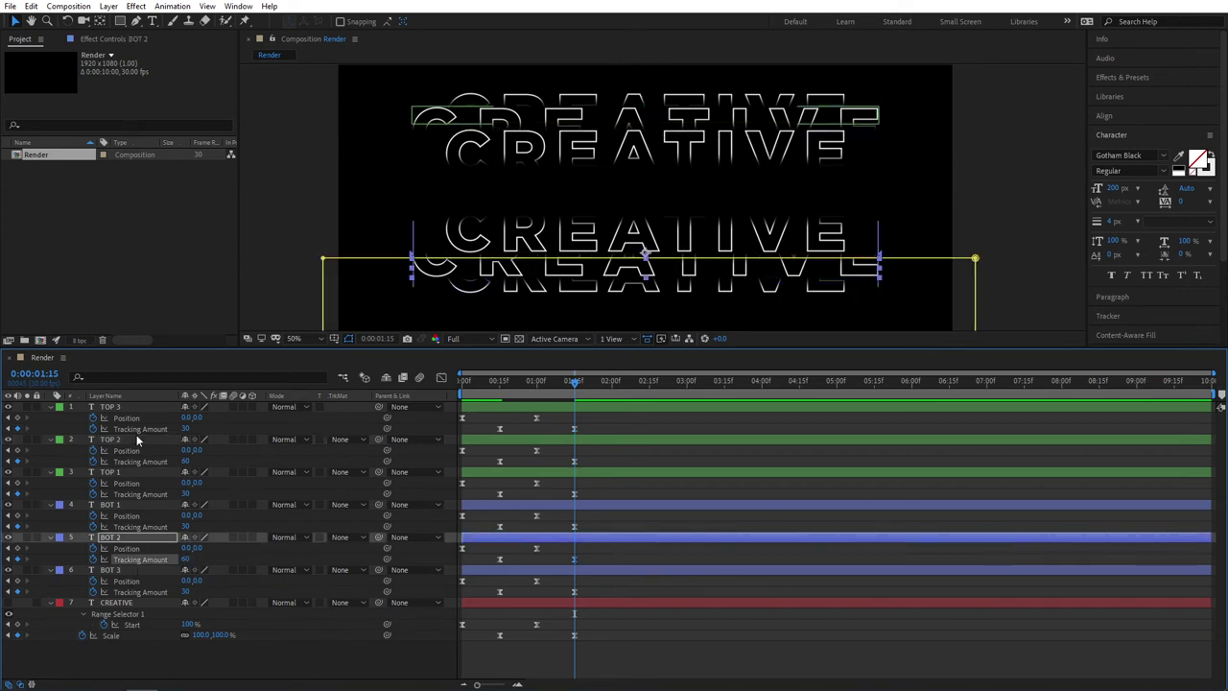
- Set the Tracking Amount of TOP 3 and BOT 3 to 90 at 0:00:01:15
{"action": "left_click", "coordinate": [187, 429]}
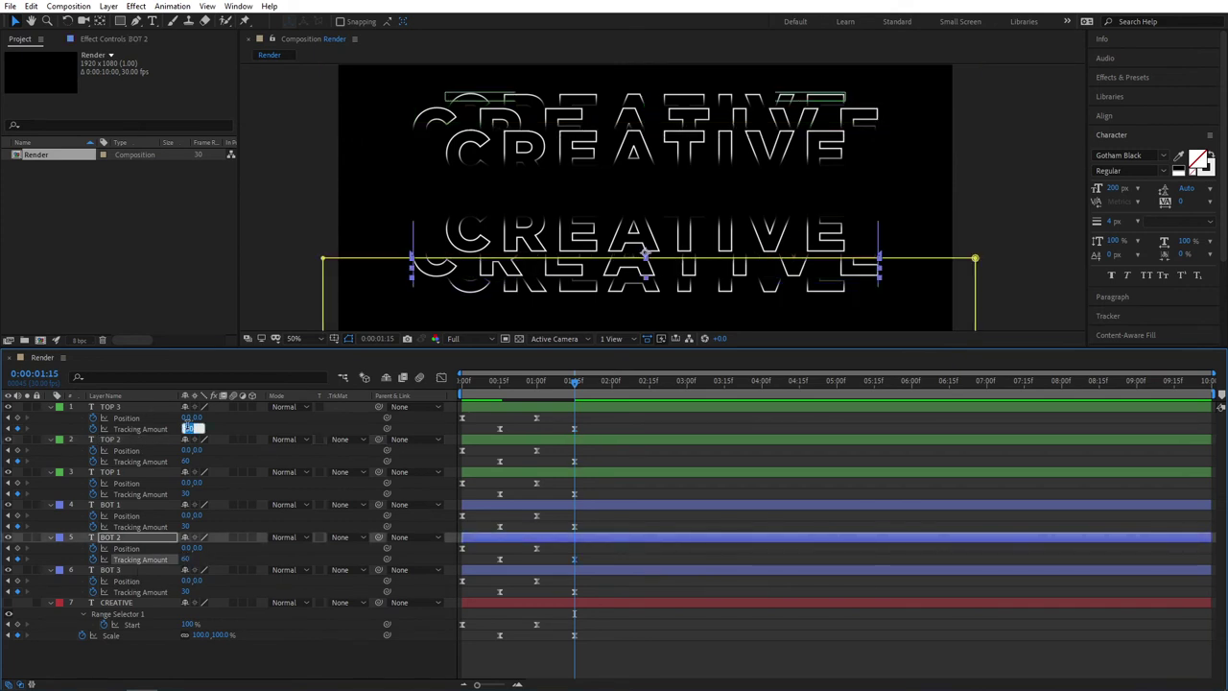
{"action": "type", "text": "60"}
{"action": "key", "text": "Return"}
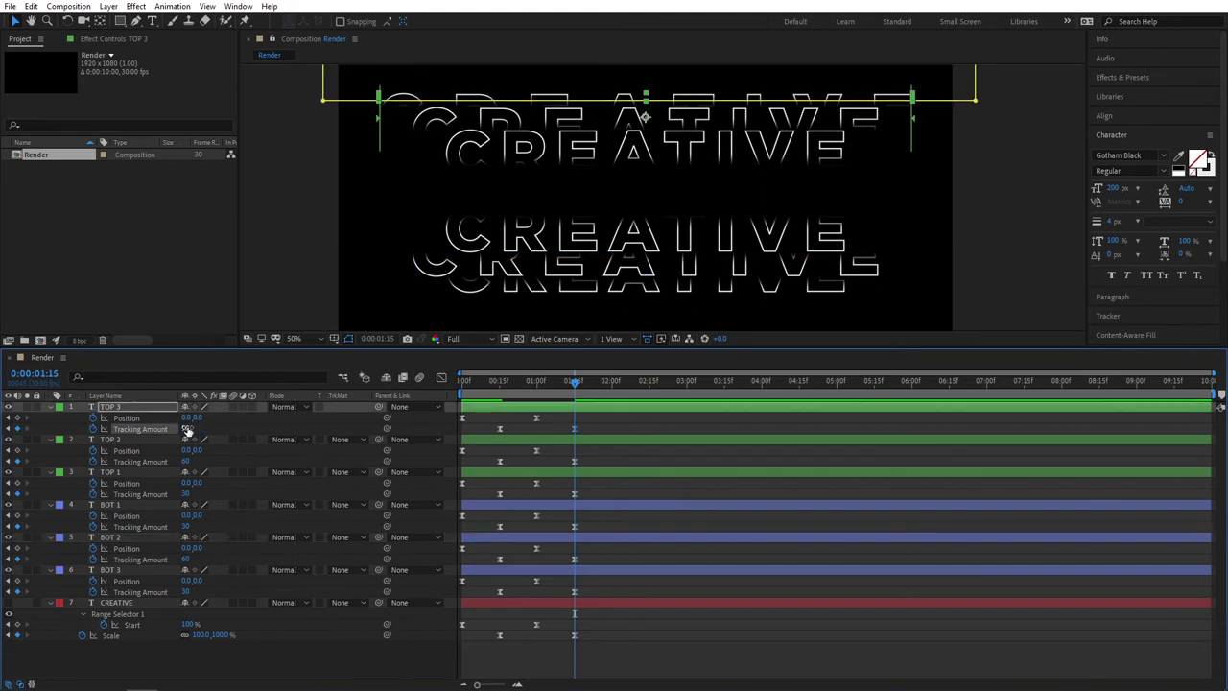
{"action": "left_click", "coordinate": [191, 592]}
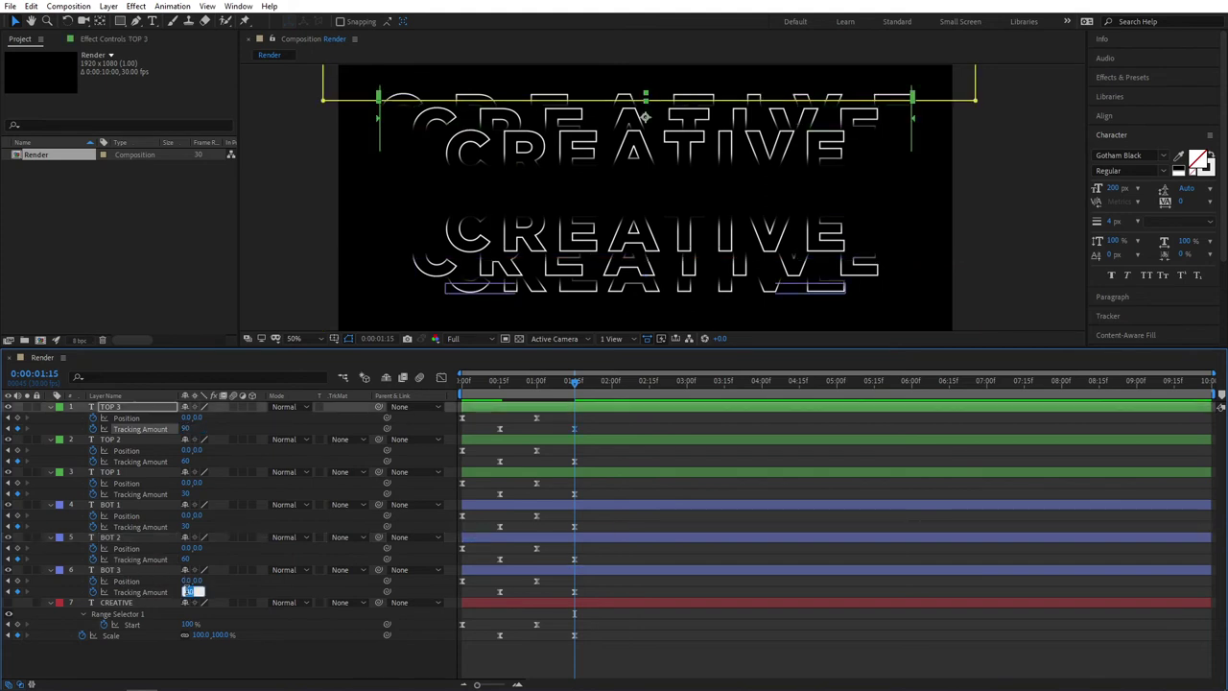
{"action": "type", "text": "90"}
{"action": "key", "text": "Return"}
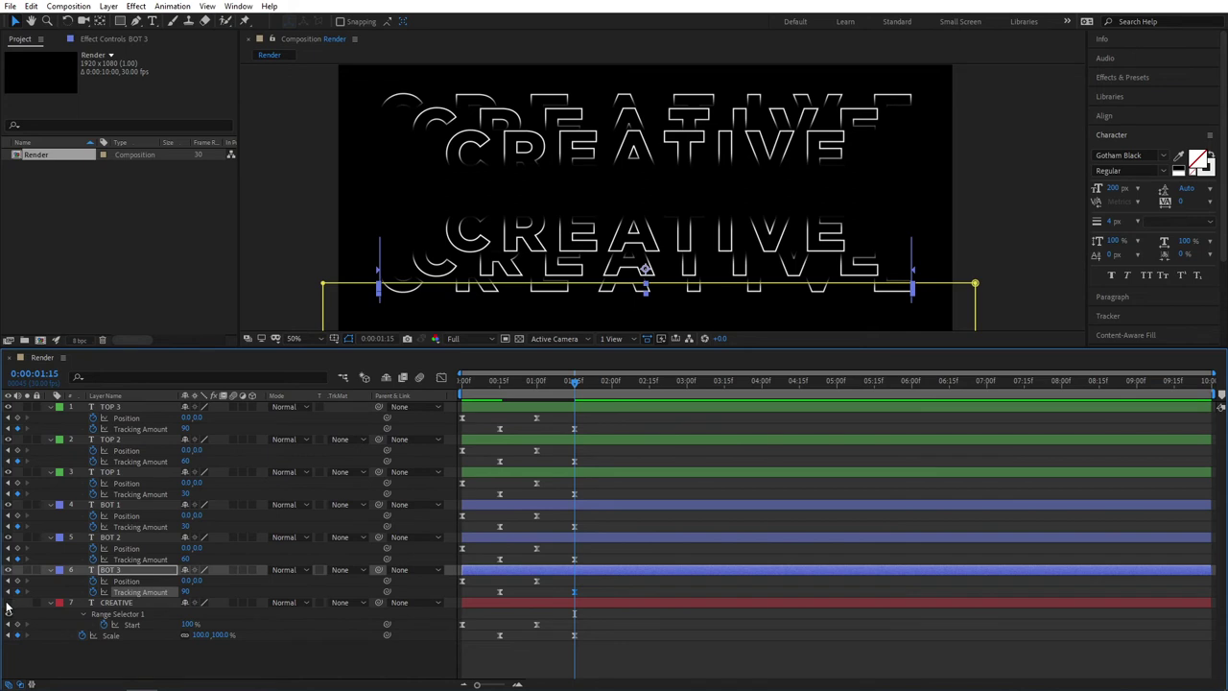
- Show the solid CREATIVE layer again and preview the animation with the whole composition fitted in the viewer
{"action": "key", "text": "space"}
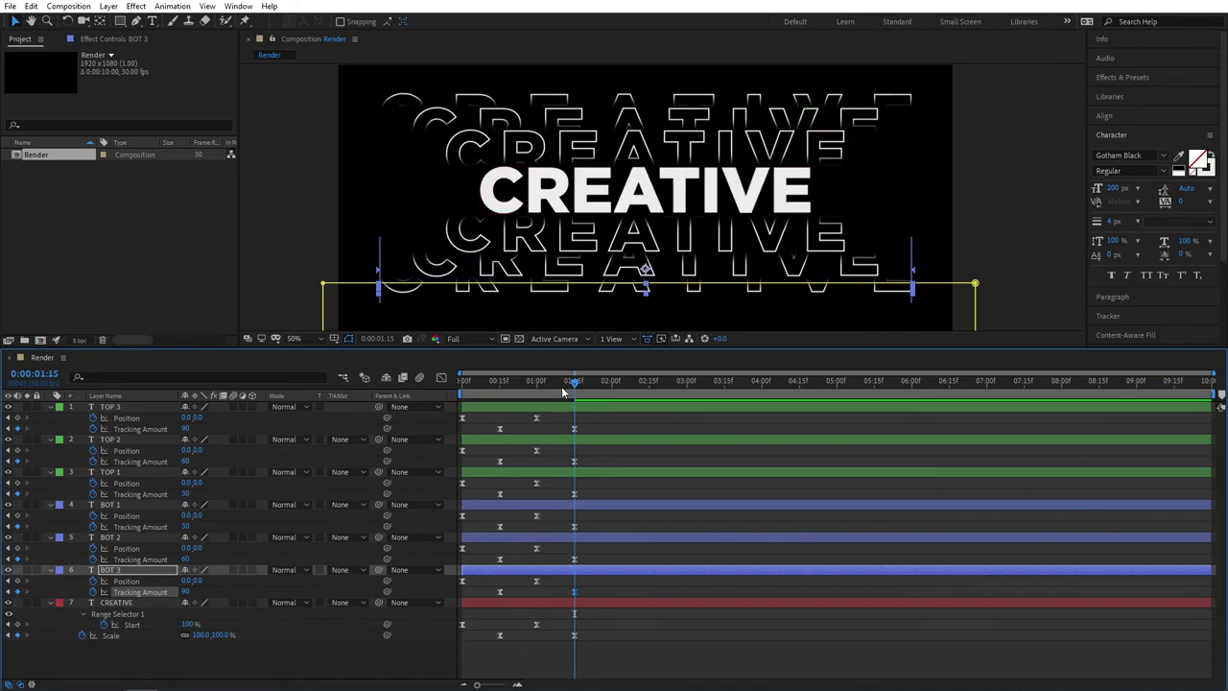
{"action": "key", "text": "space"}
{"action": "left_click", "coordinate": [295, 338]}
{"action": "left_click", "coordinate": [347, 352]}
{"action": "key", "text": "space"}
{"action": "key", "text": "space"}
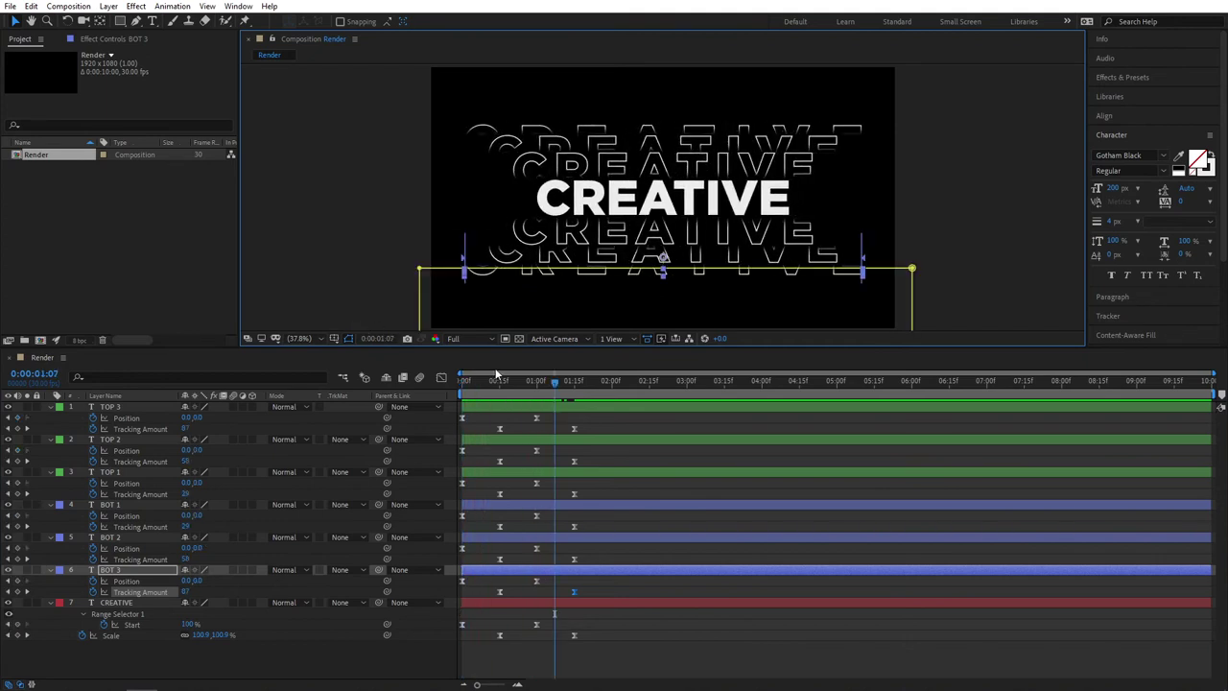
- Delay all six TOP and BOT outline layers together so they start at 0:00:01:00, checking the timing in a preview
{"action": "left_click", "coordinate": [499, 382]}
{"action": "left_click", "coordinate": [148, 603]}
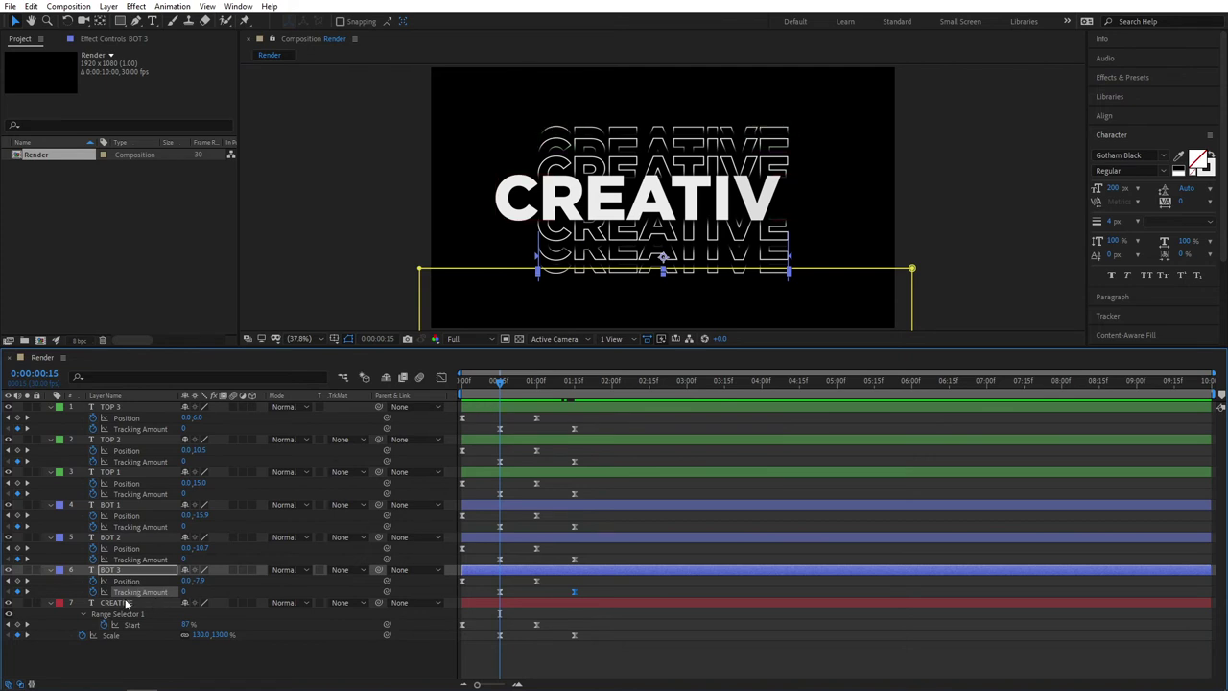
{"action": "left_click", "coordinate": [488, 380]}
{"action": "left_click_drag", "start_coordinate": [487, 380], "coordinate": [535, 382]}
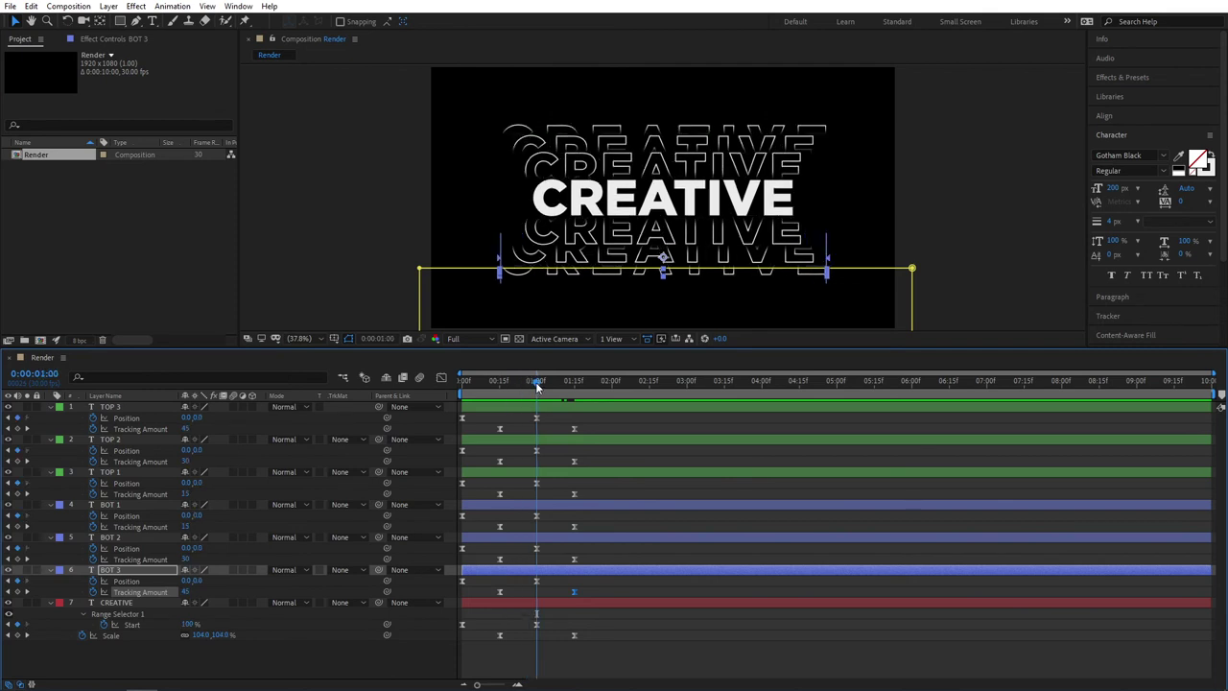
{"action": "left_click", "coordinate": [524, 406]}
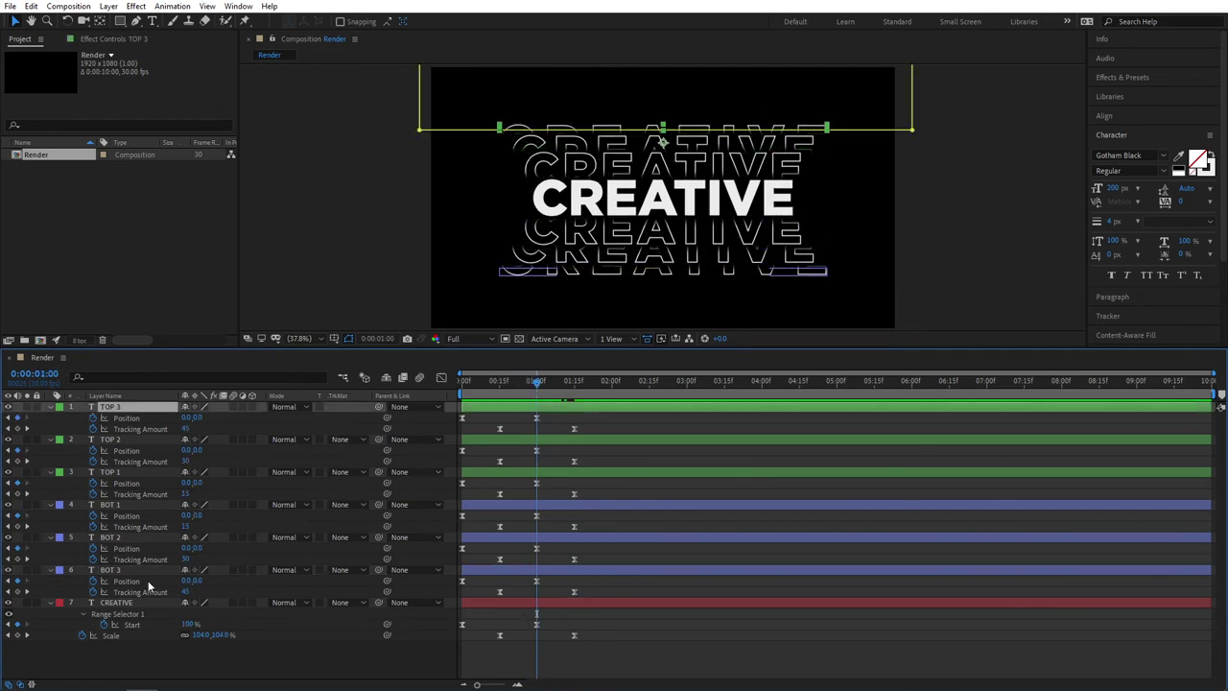
{"action": "left_click", "coordinate": [128, 577], "text": "shift"}
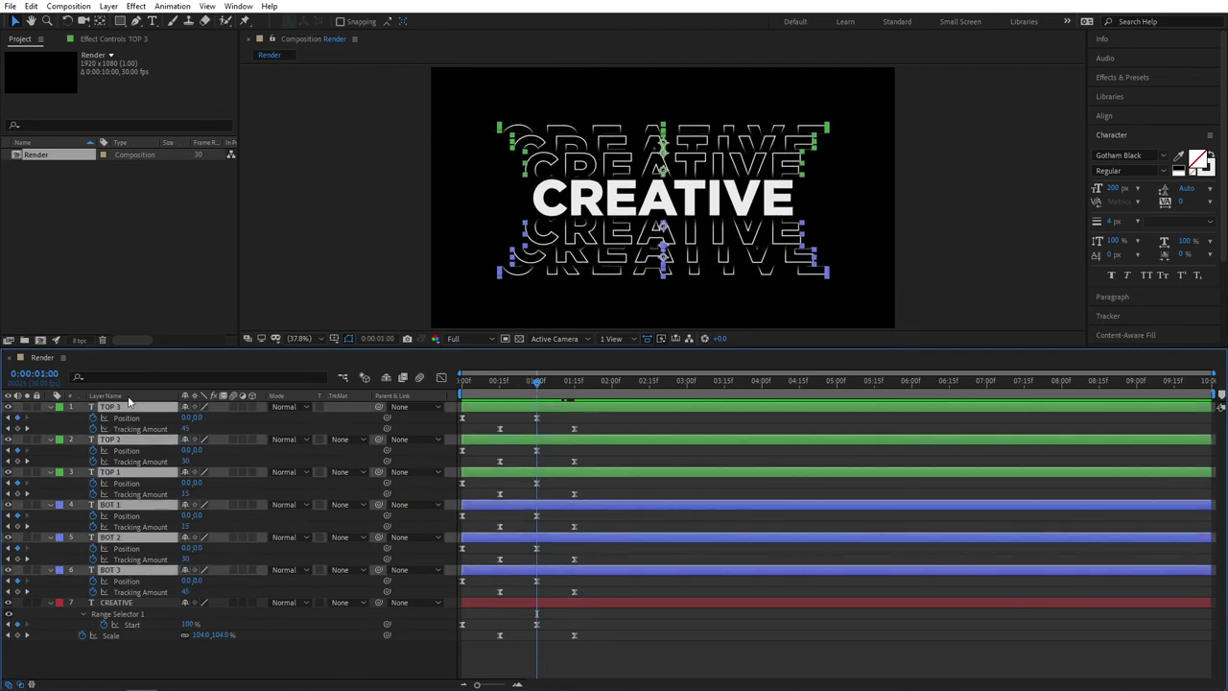
{"action": "left_click_drag", "start_coordinate": [468, 409], "coordinate": [496, 400]}
{"action": "key", "text": "space"}
{"action": "left_click", "coordinate": [534, 379]}
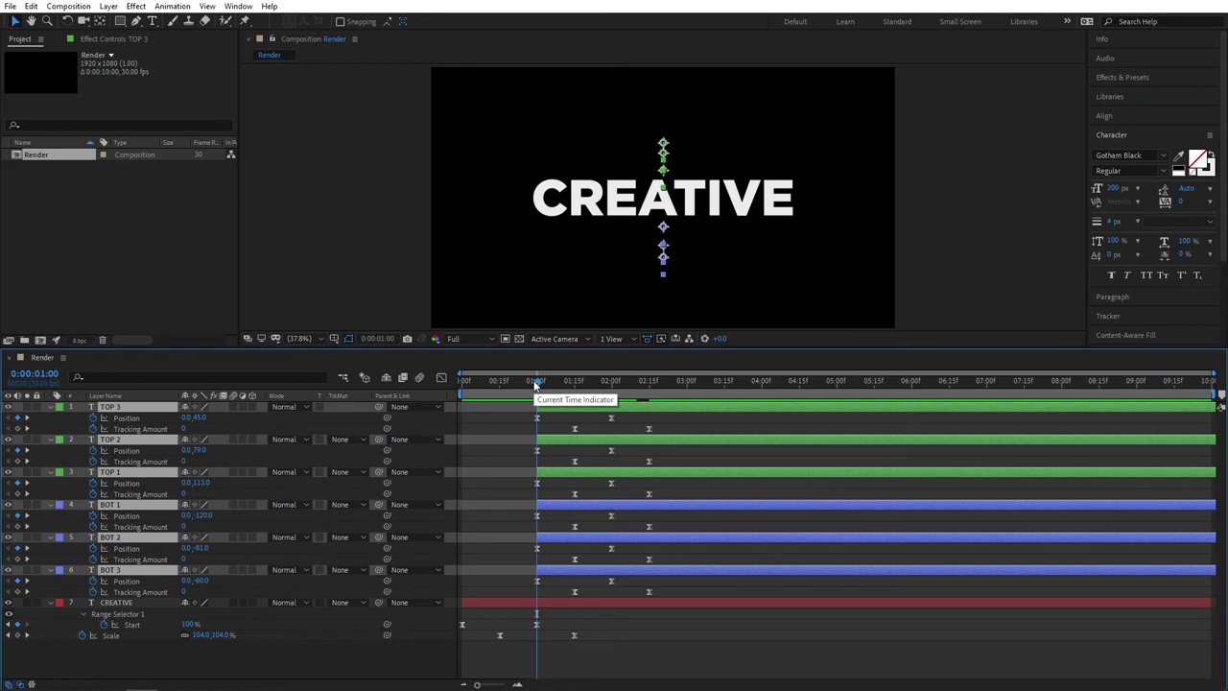
- Move the start of the six outline layers to 0:00:00:25 and preview the animation from the beginning
{"action": "key", "text": "Page_Up"}
{"action": "key", "text": "Page_Up"}
{"action": "key", "text": "Page_Up"}
{"action": "key", "text": "Page_Up"}
{"action": "key", "text": "Page_Up"}
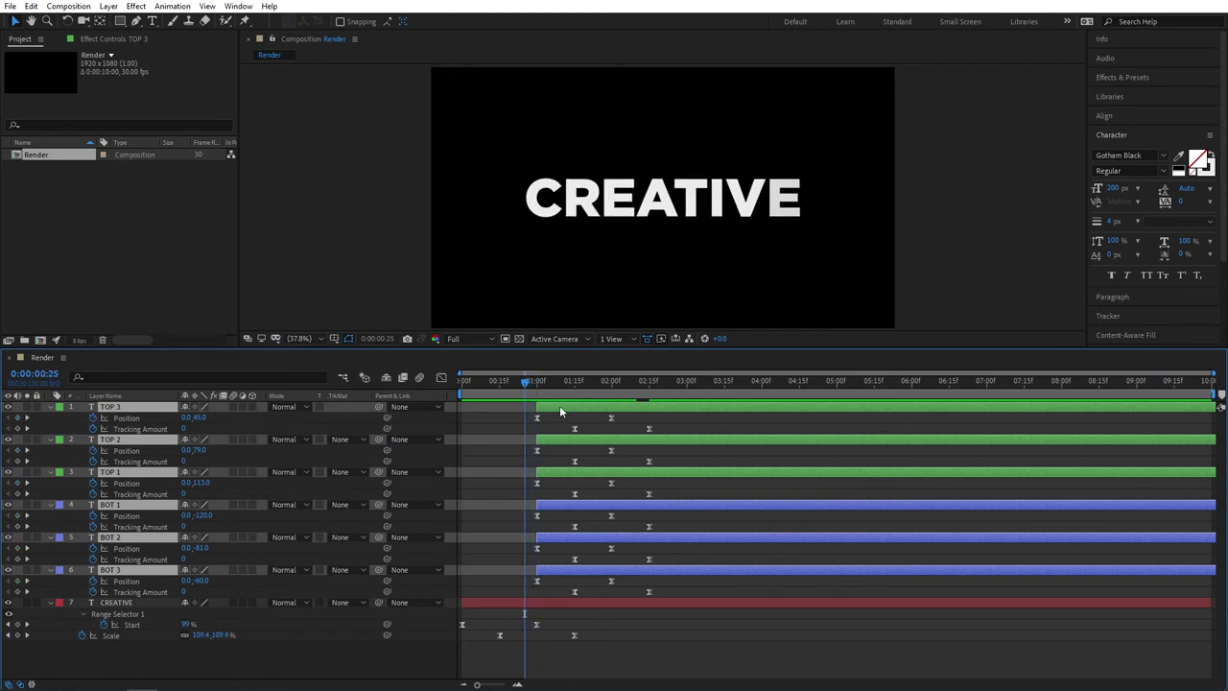
{"action": "key", "text": "bracketleft"}
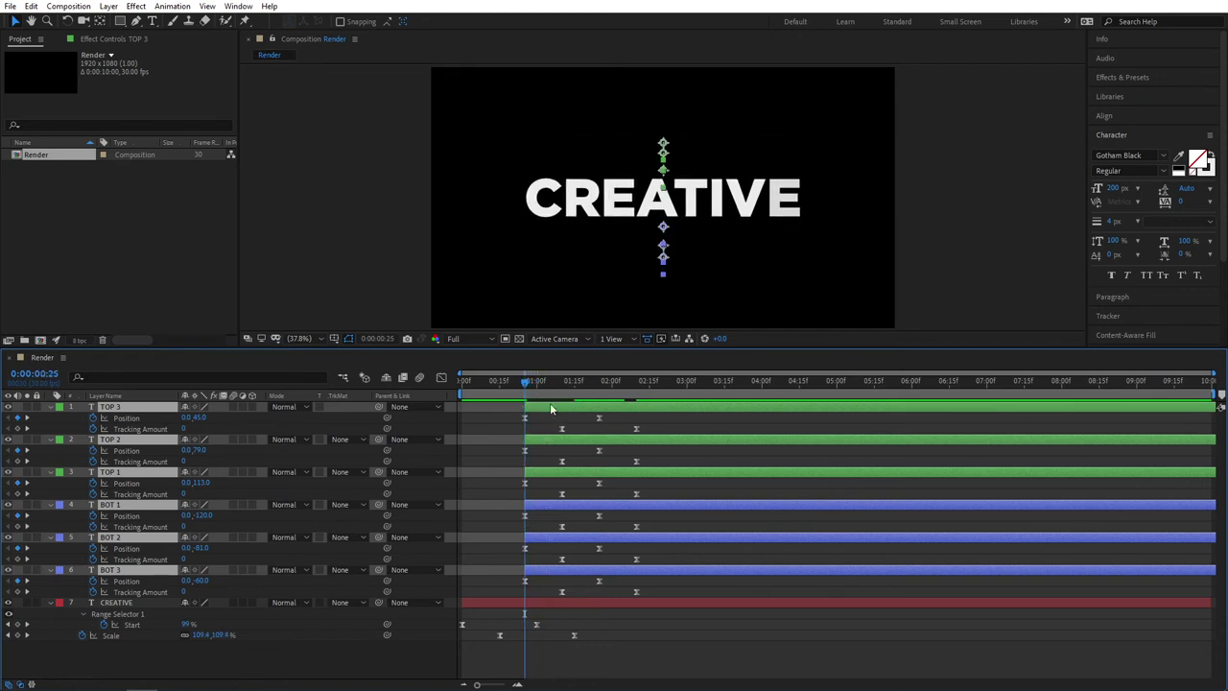
{"action": "key", "text": "Home"}
{"action": "key", "text": "space"}
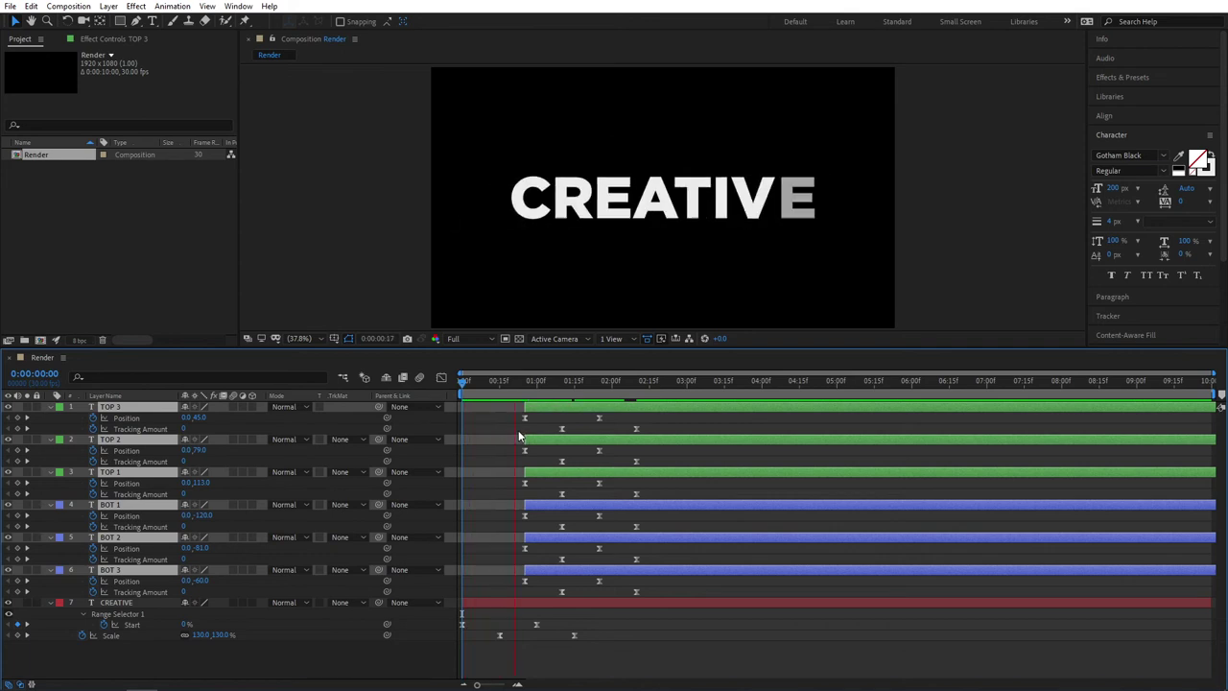
{"action": "mouse_move", "coordinate": [527, 381]}
{"action": "left_mouse_down"}
{"action": "mouse_move", "coordinate": [540, 380]}
{"action": "mouse_move", "coordinate": [501, 381]}
{"action": "mouse_move", "coordinate": [513, 379]}
{"action": "left_mouse_up"}
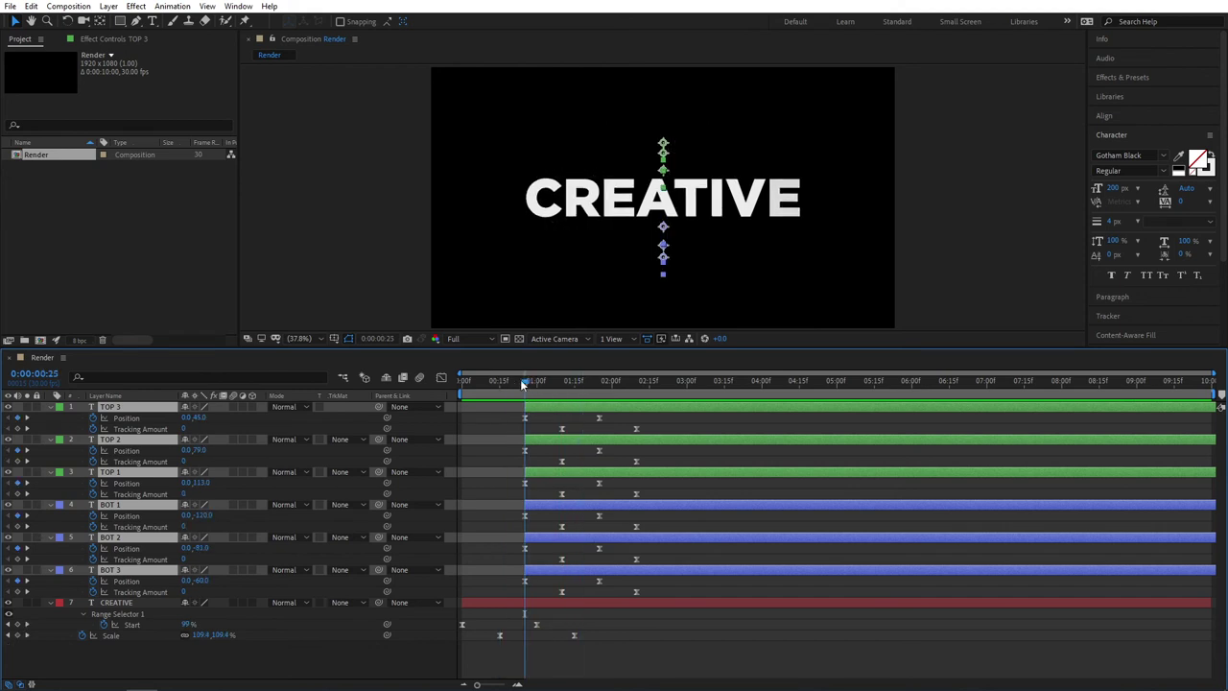
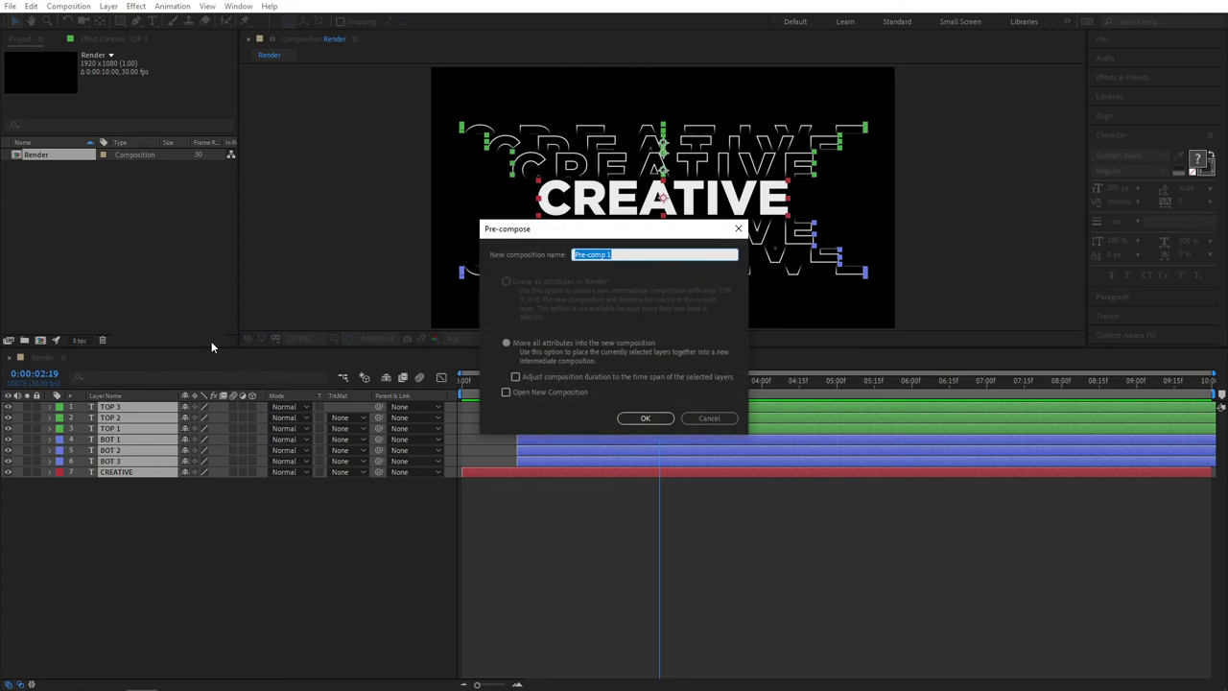
- Pre-compose all seven text layers into a new composition named Animation
{"action": "type", "text": "Animation"}
{"action": "key", "text": "Return"}
{"action": "left_click", "coordinate": [127, 523]}
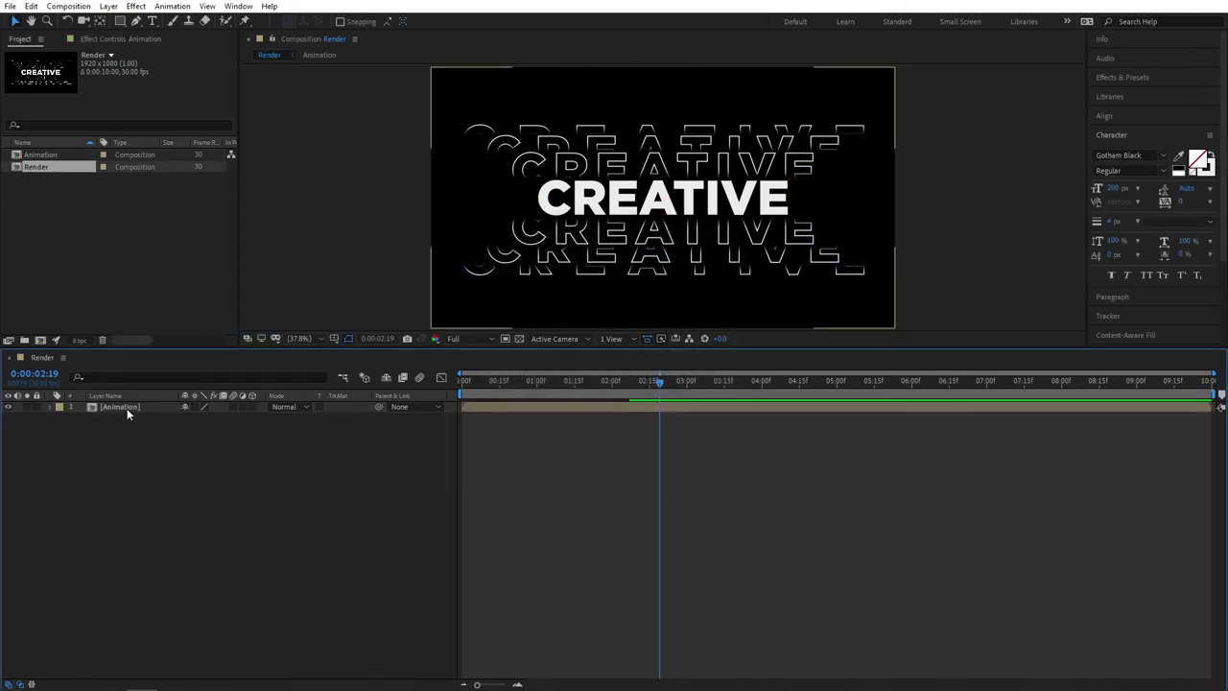
- Find the Shift Channels effect and apply it to the Animation layer
{"action": "left_click", "coordinate": [128, 408]}
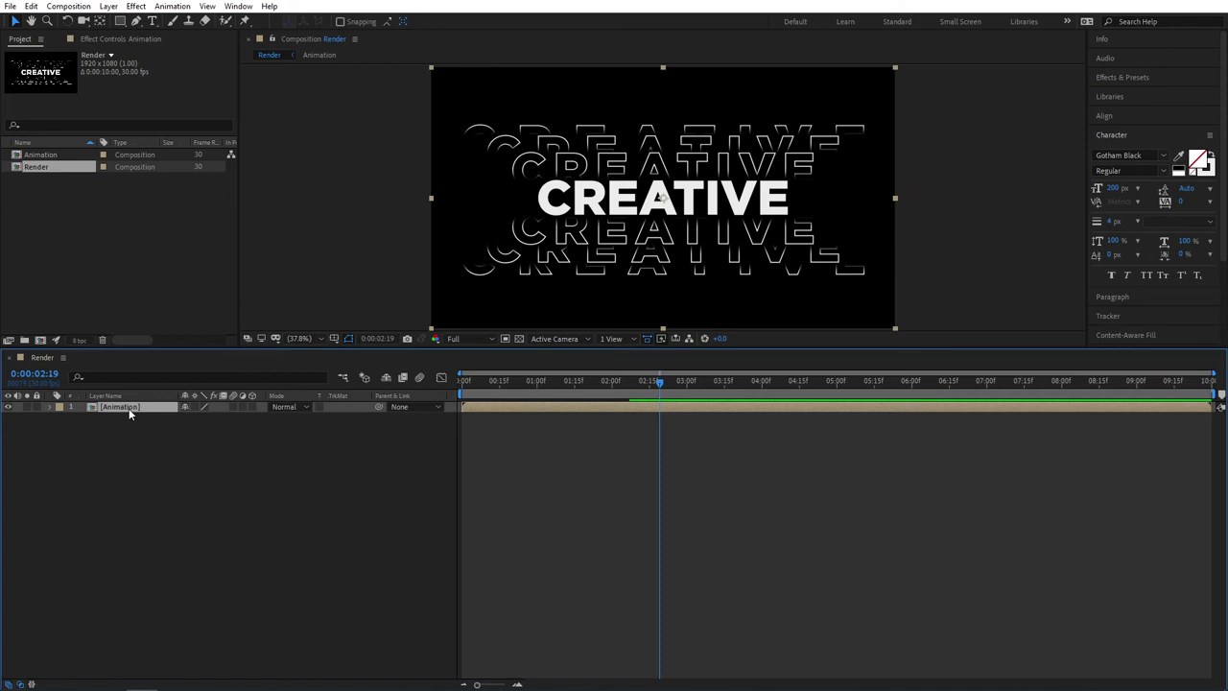
{"action": "left_click", "coordinate": [1129, 80]}
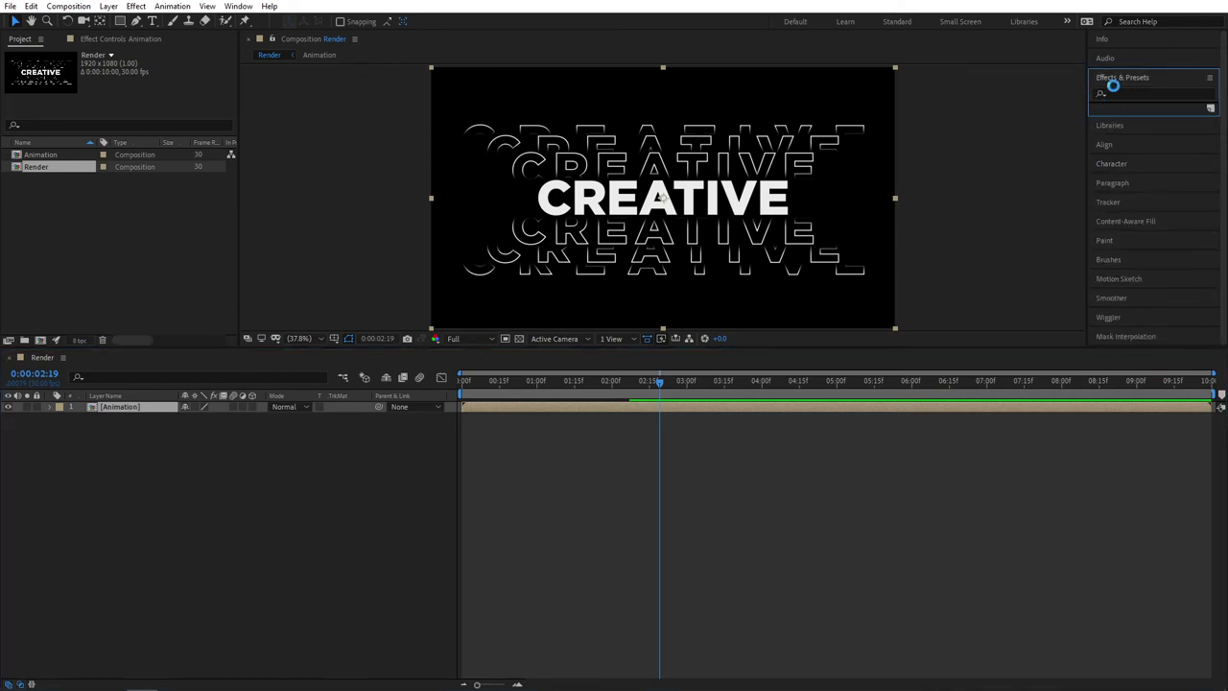
{"action": "left_click", "coordinate": [1125, 93]}
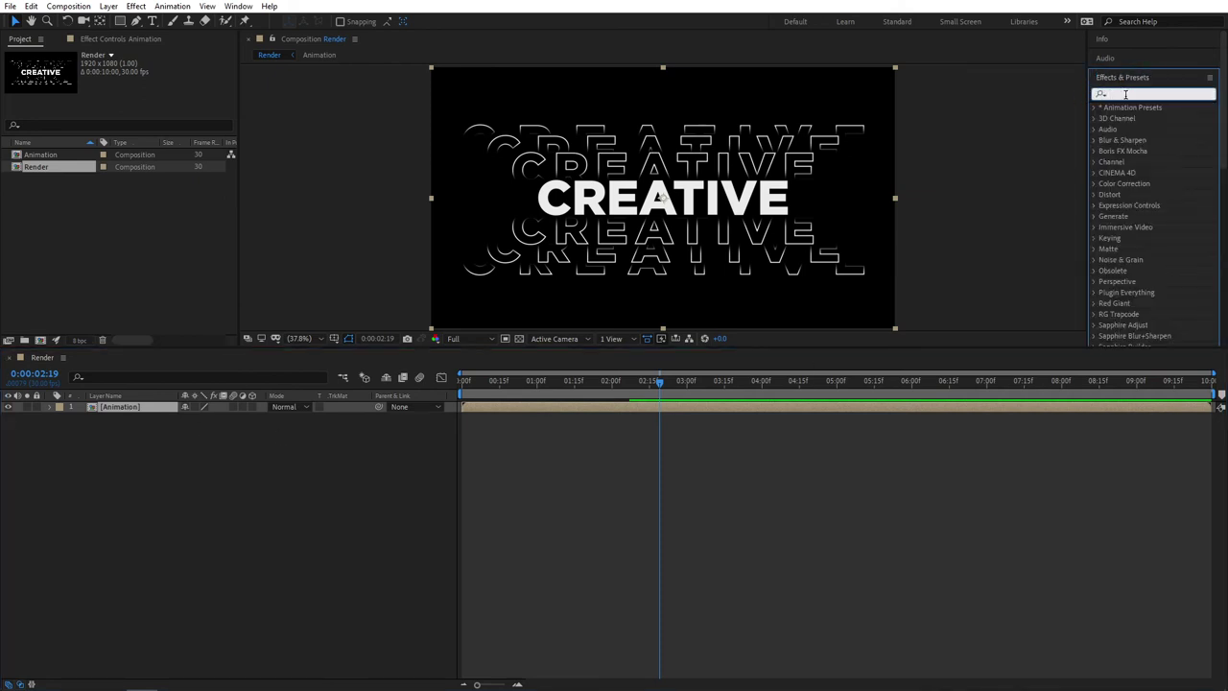
{"action": "type", "text": "shift"}
{"action": "left_click_drag", "start_coordinate": [1161, 117], "coordinate": [120, 405]}
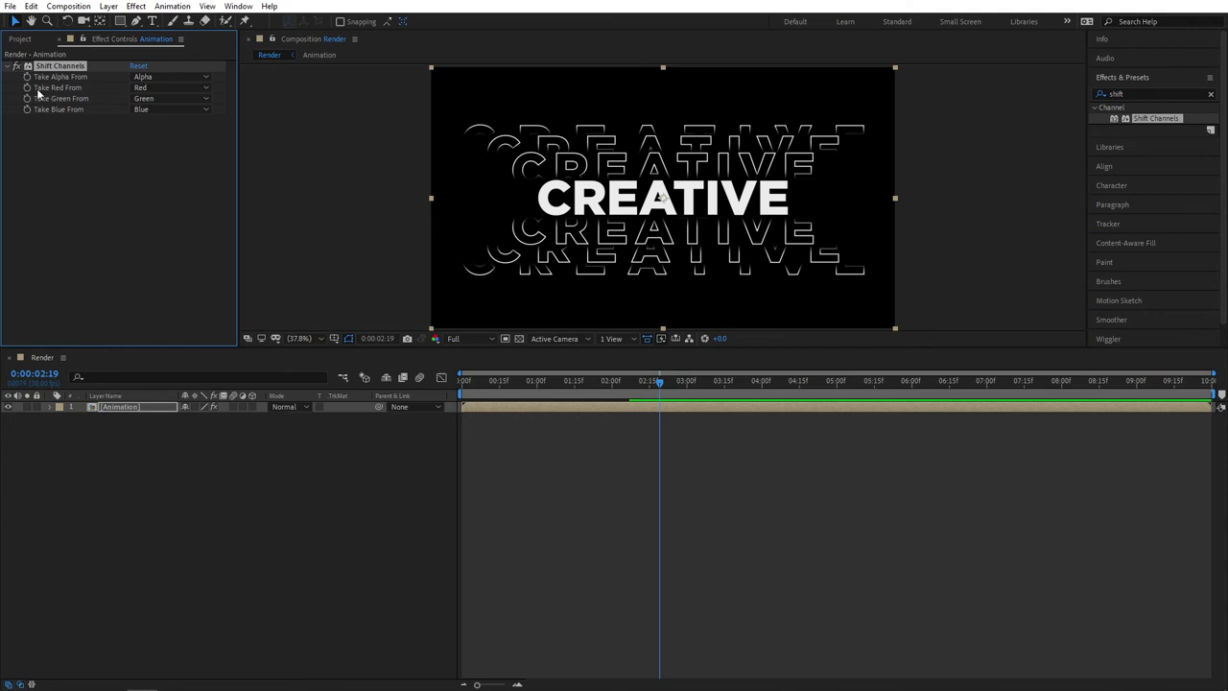
- Set Take Green From and Take Blue From to Full Off so the Animation layer keeps only its red channel
{"action": "left_click", "coordinate": [161, 98]}
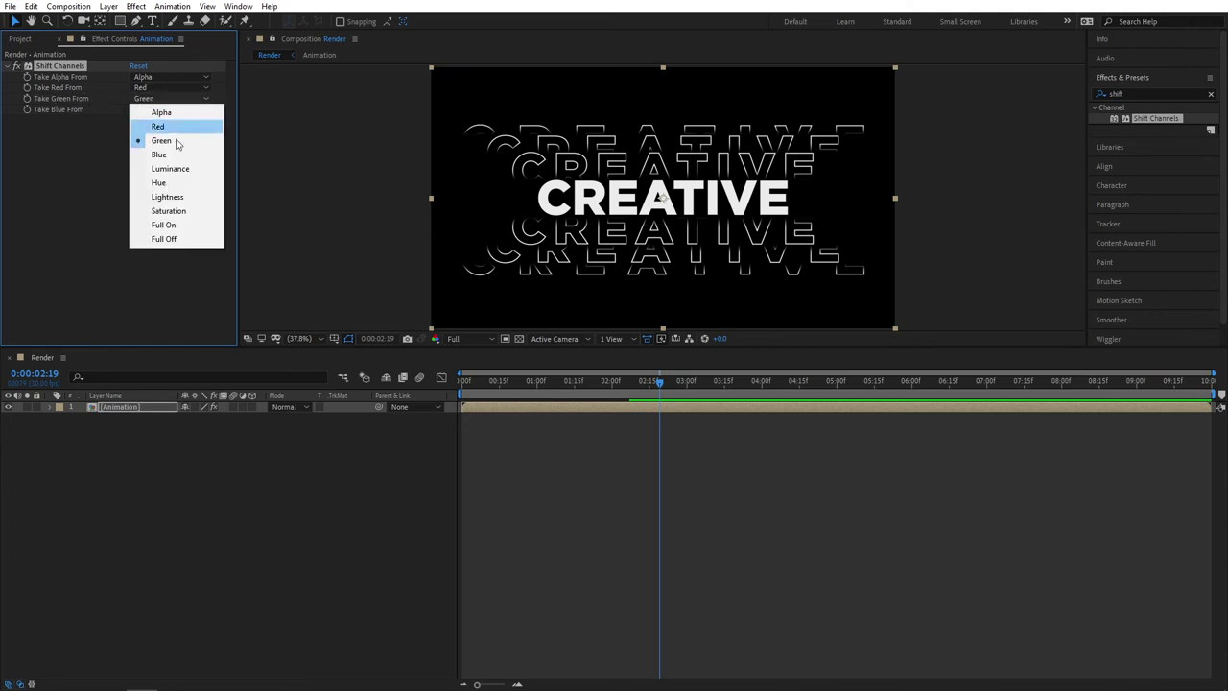
{"action": "left_click", "coordinate": [163, 239]}
{"action": "left_click", "coordinate": [141, 114]}
{"action": "left_click", "coordinate": [161, 248]}
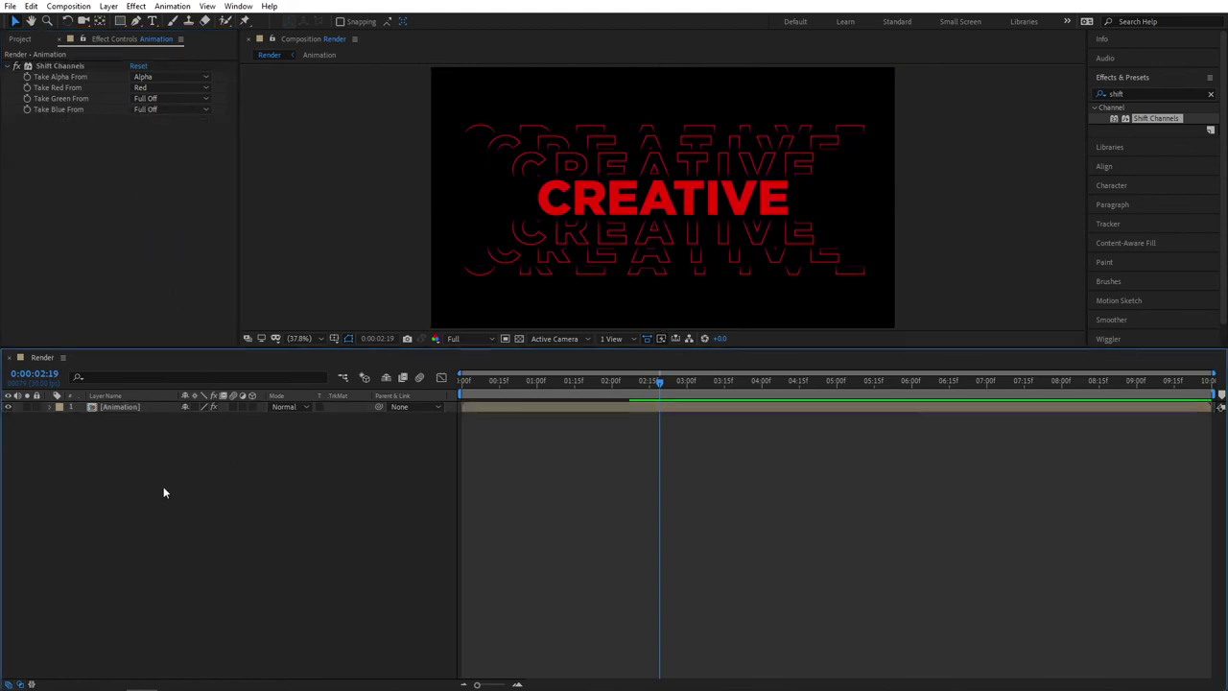
- Duplicate the red Animation layer and make the copy green-only, with Take Red From at Full Off and Take Green From at Green
{"action": "left_click", "coordinate": [129, 407]}
{"action": "key", "text": "ctrl+d"}
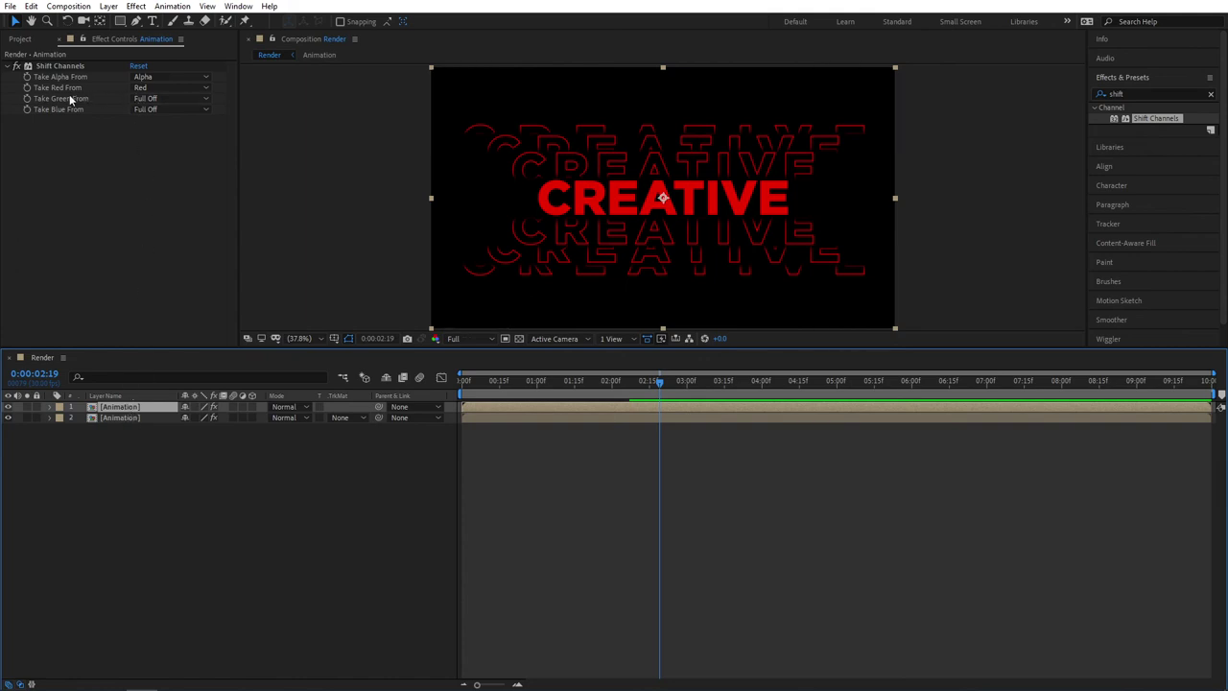
{"action": "left_click", "coordinate": [158, 87]}
{"action": "left_click", "coordinate": [173, 230]}
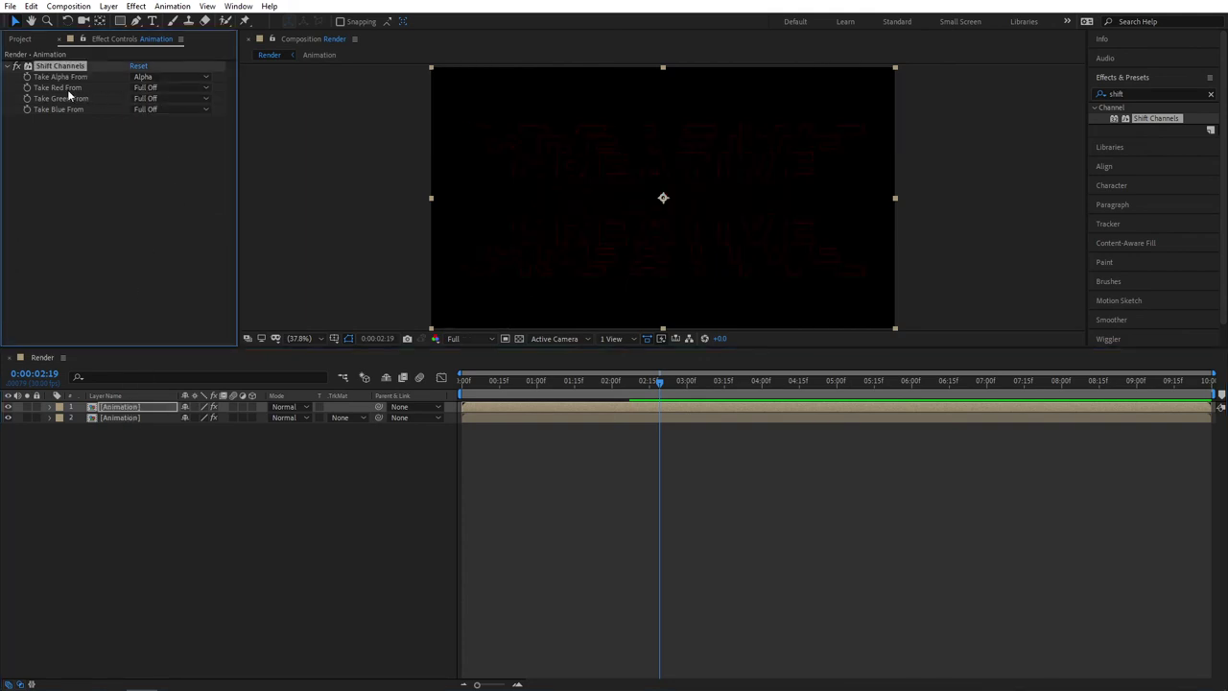
{"action": "left_click", "coordinate": [158, 98]}
{"action": "left_click", "coordinate": [163, 144]}
{"action": "left_click", "coordinate": [171, 463]}
- Duplicate the green Animation layer and make the copy blue-only, with Take Green From at Full Off and Take Blue From at Blue
{"action": "left_click", "coordinate": [170, 408]}
{"action": "key", "text": "ctrl+d"}
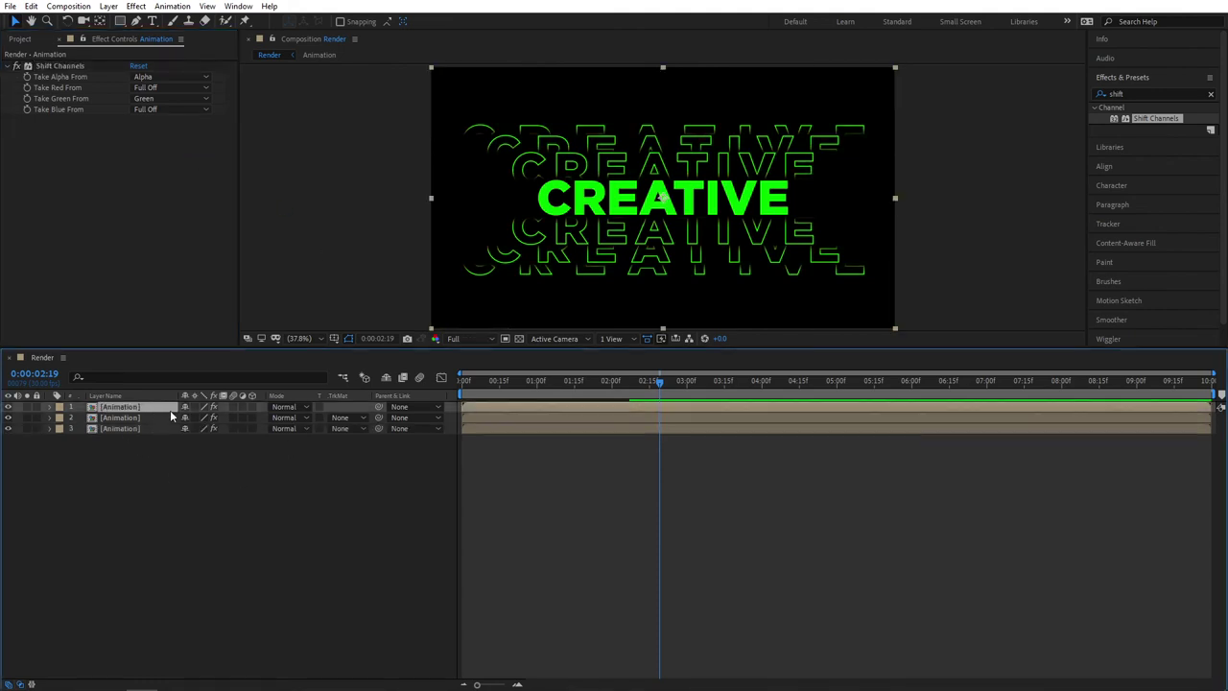
{"action": "left_click", "coordinate": [146, 98]}
{"action": "left_click", "coordinate": [159, 239]}
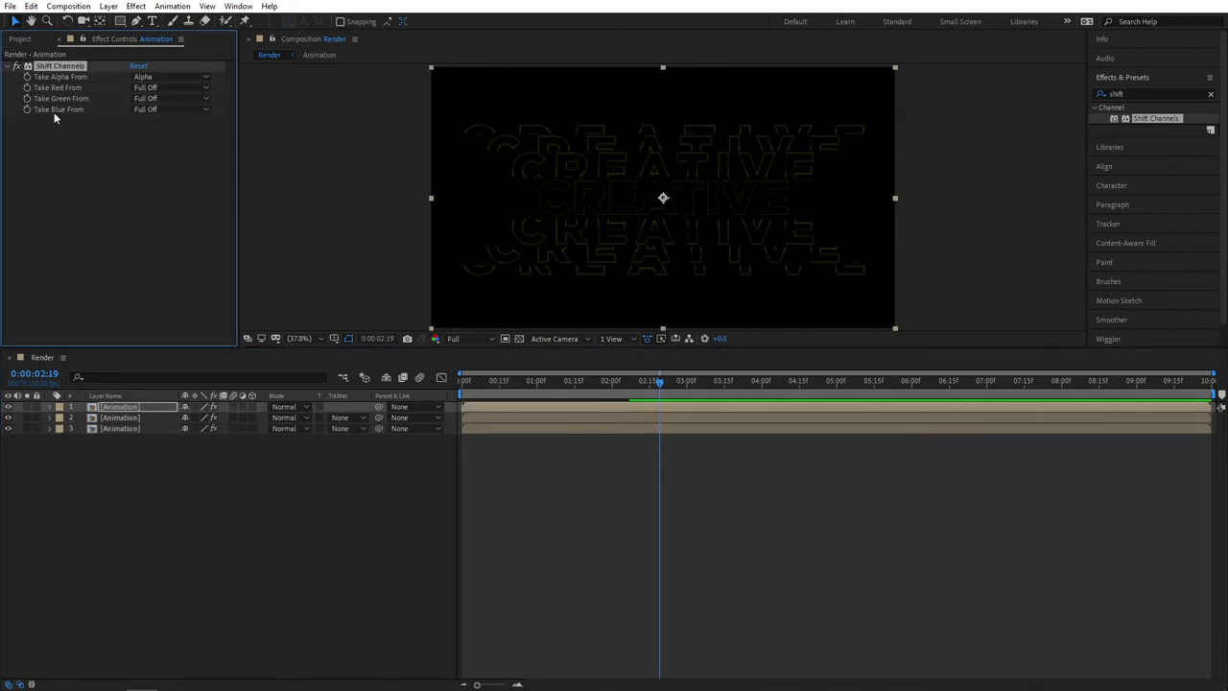
{"action": "left_click", "coordinate": [144, 109]}
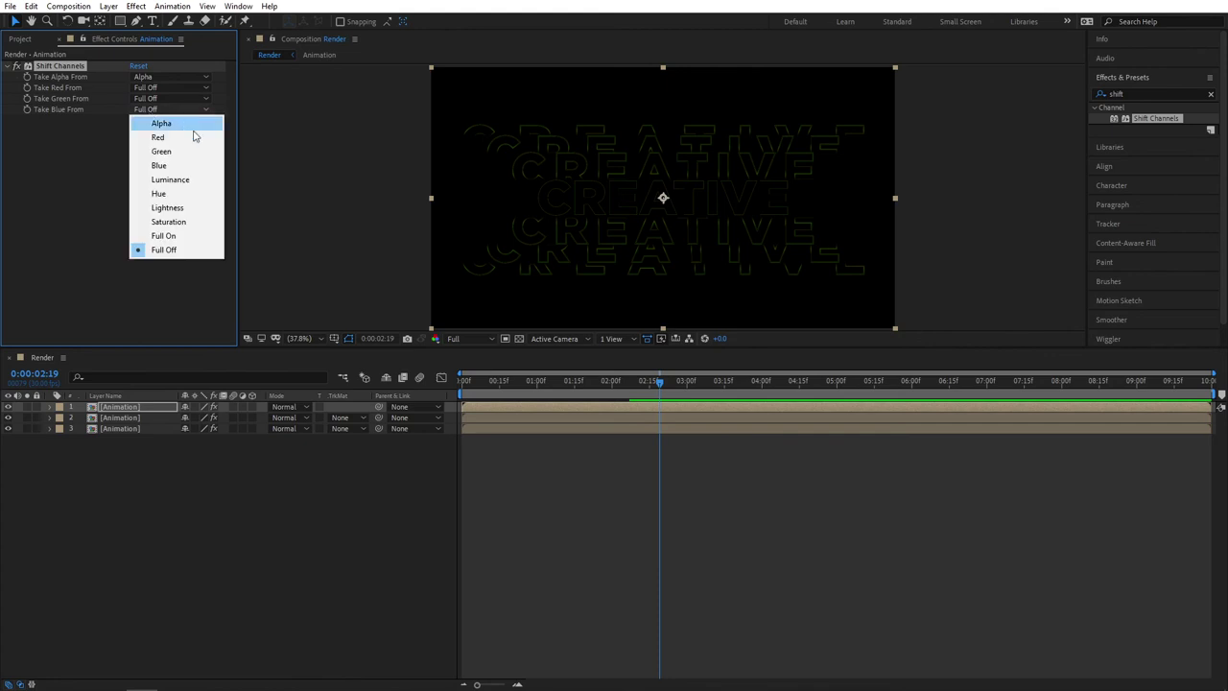
{"action": "left_click", "coordinate": [160, 165]}
- Set the blending mode of all three Animation layers to Screen
{"action": "left_click_drag", "start_coordinate": [130, 481], "coordinate": [92, 409]}
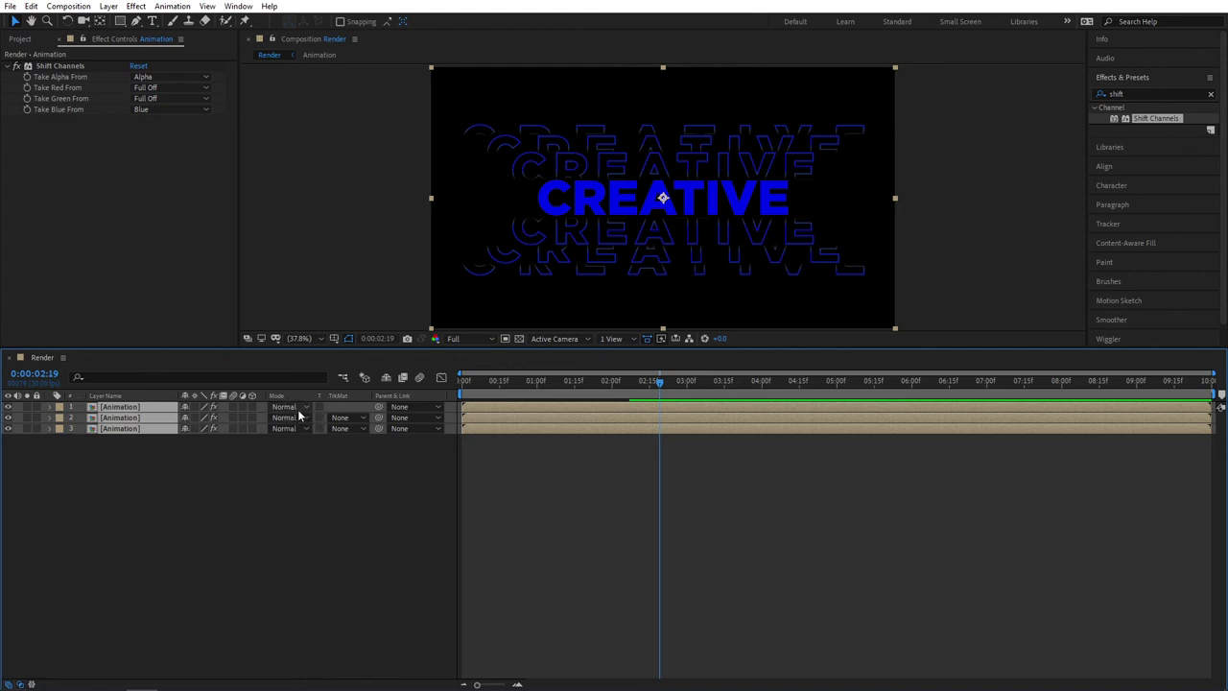
{"action": "left_click", "coordinate": [285, 408]}
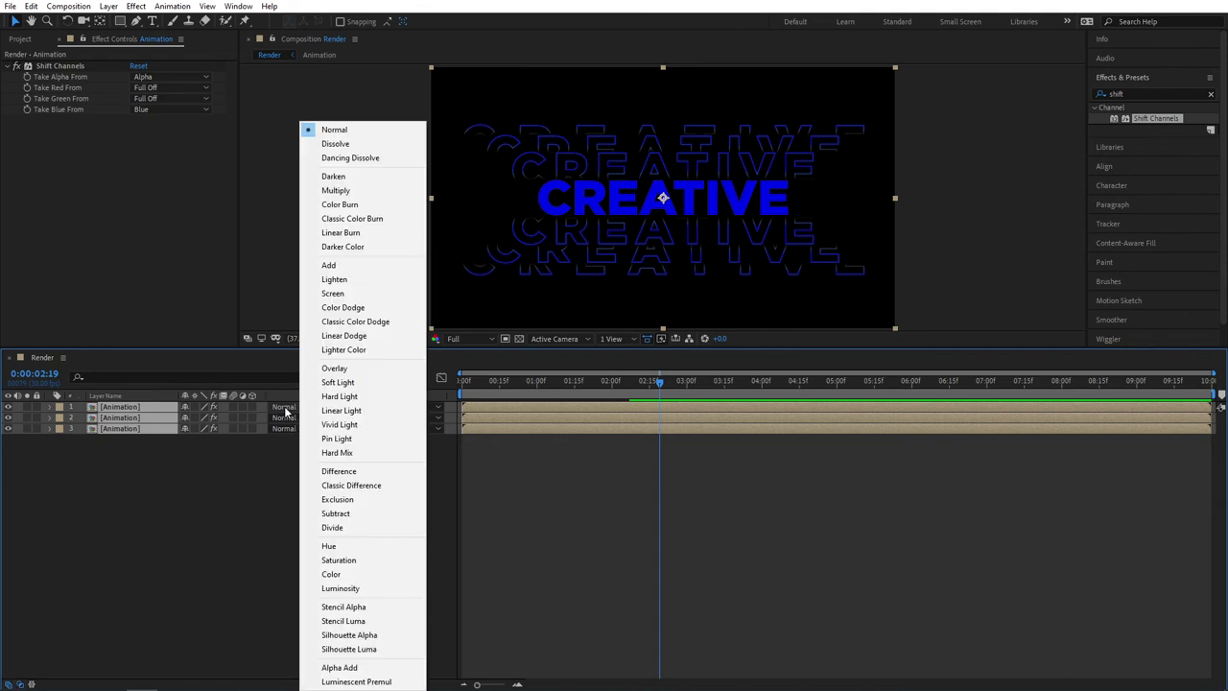
{"action": "left_click", "coordinate": [332, 292]}
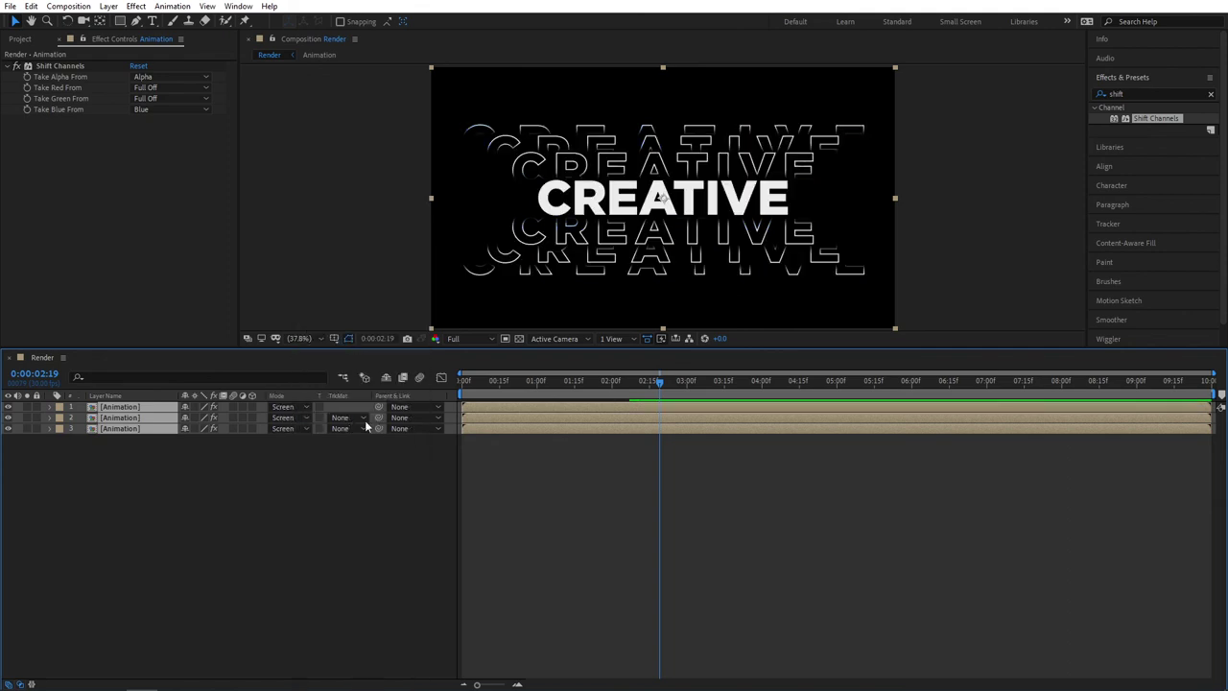
- Delay the green and blue Animation layers by one frame relative to the red layer
{"action": "left_click", "coordinate": [569, 382]}
{"action": "left_click_drag", "start_coordinate": [555, 385], "coordinate": [509, 382]}
{"action": "left_click", "coordinate": [473, 382]}
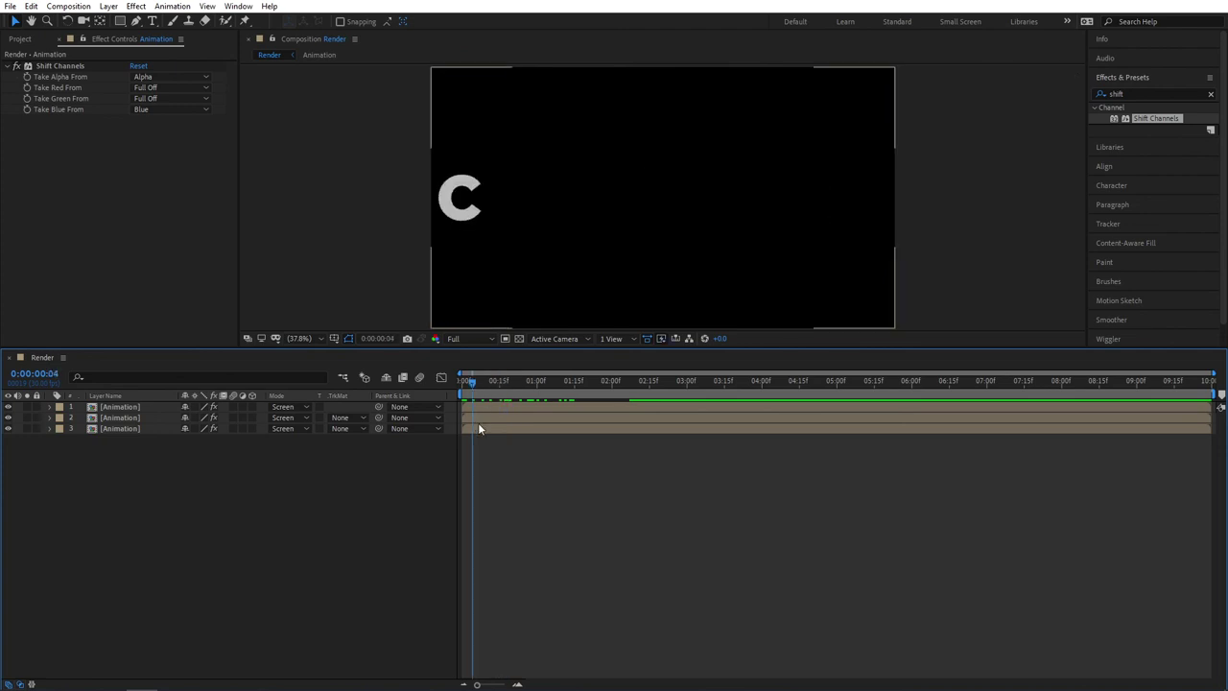
{"action": "key", "text": "equal"}
{"action": "key", "text": "equal"}
{"action": "key", "text": "equal"}
{"action": "key", "text": "equal"}
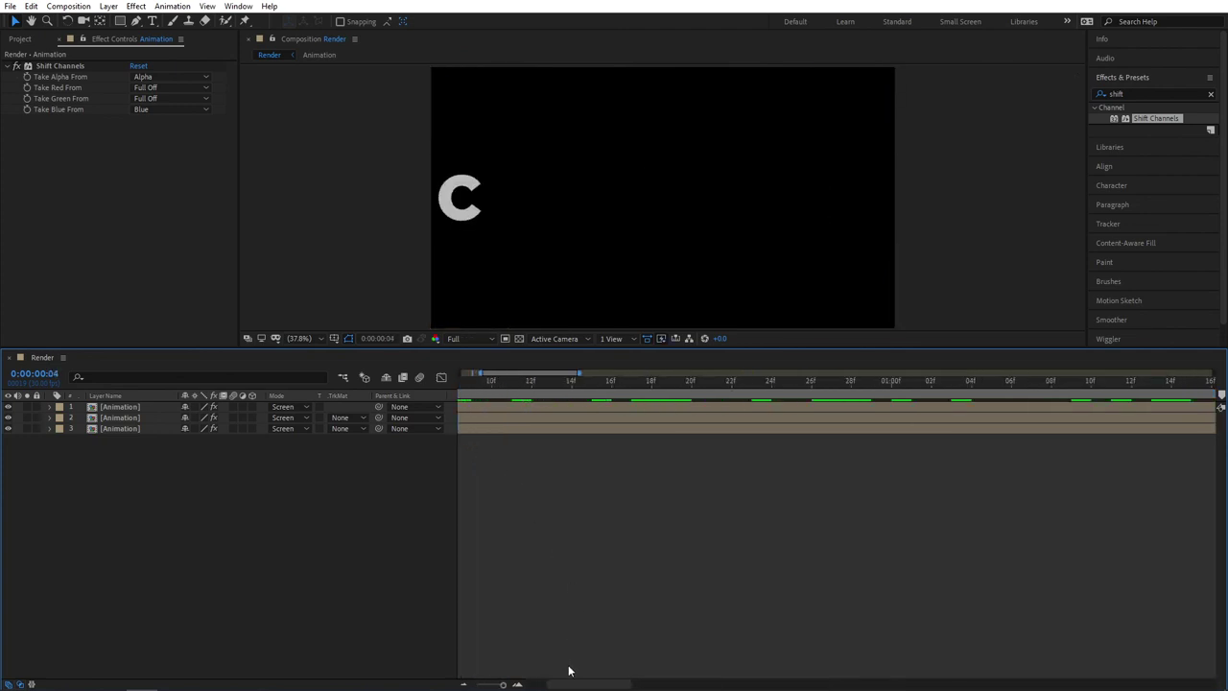
{"action": "left_click_drag", "start_coordinate": [507, 381], "coordinate": [488, 413]}
{"action": "left_click", "coordinate": [468, 419]}
{"action": "left_click", "coordinate": [471, 408], "text": "ctrl"}
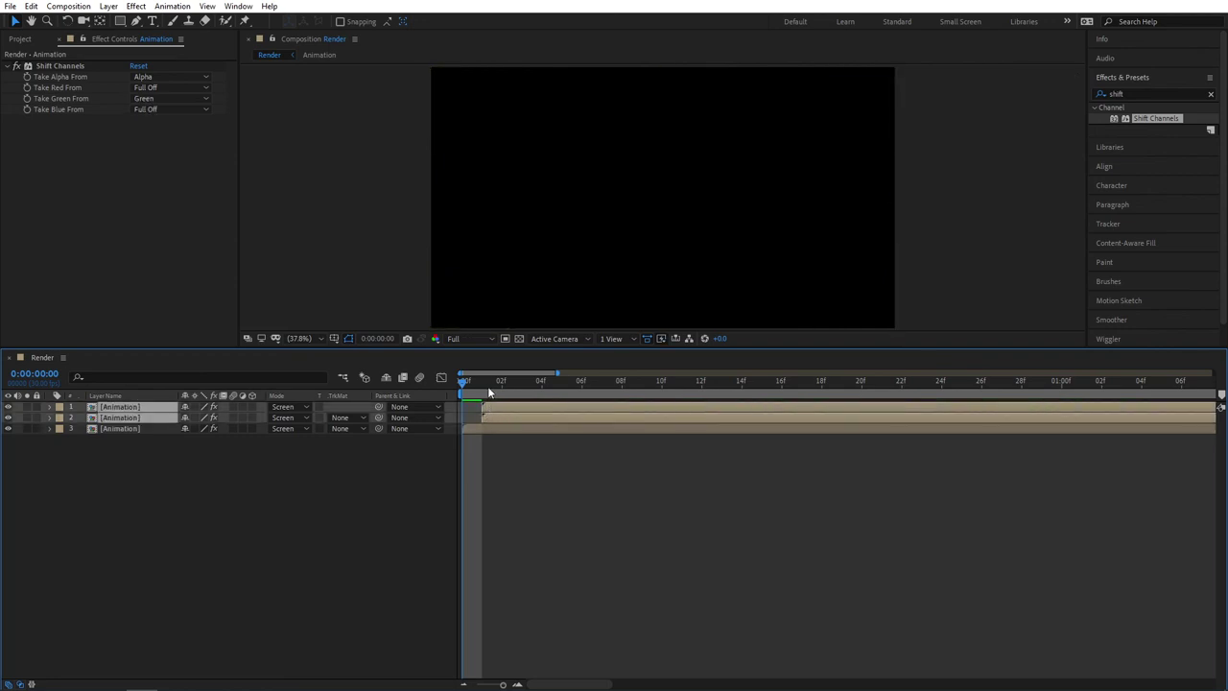
- Delay only the blue Animation layer by one more frame so it starts at frame 2
{"action": "left_click", "coordinate": [487, 419], "text": "ctrl"}
{"action": "key", "text": "alt+Page_Down"}
{"action": "key", "text": "alt+Page_Down"}
{"action": "mouse_move", "coordinate": [468, 384]}
{"action": "left_mouse_down"}
{"action": "mouse_move", "coordinate": [496, 380]}
{"action": "mouse_move", "coordinate": [451, 389]}
{"action": "left_mouse_up"}
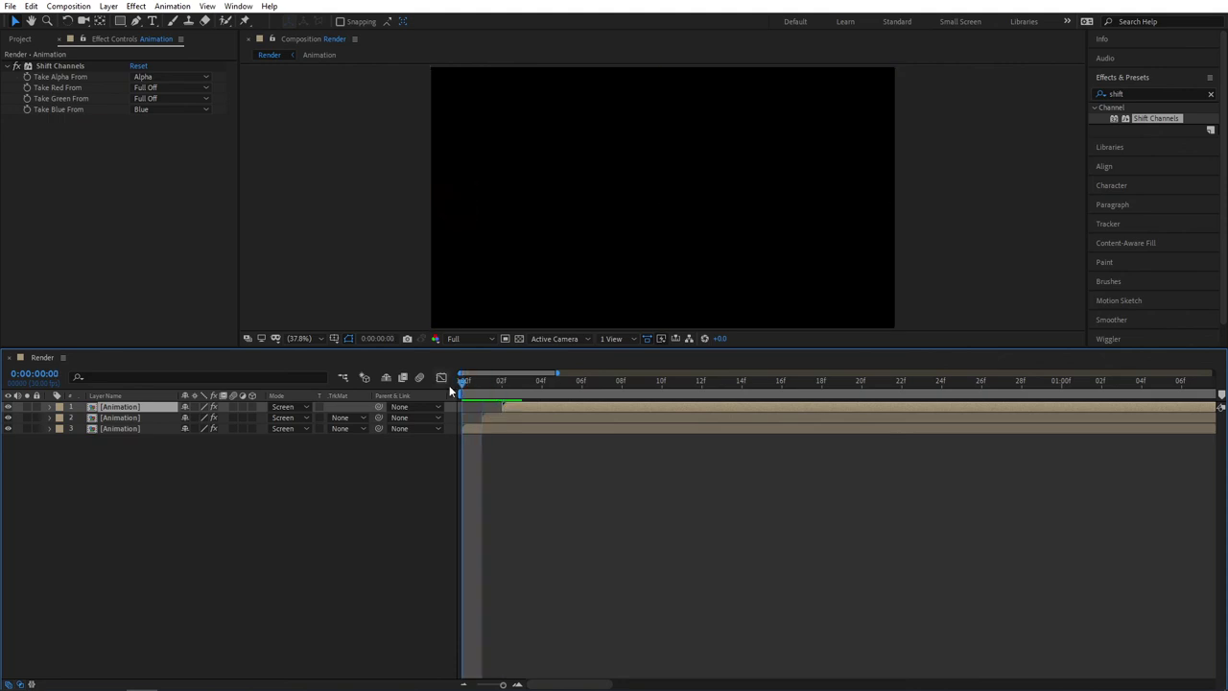
- Preview the title and examine the colour fringing on the moving text around 0:00:00:29
{"action": "left_click", "coordinate": [341, 544]}
{"action": "key", "text": "space"}
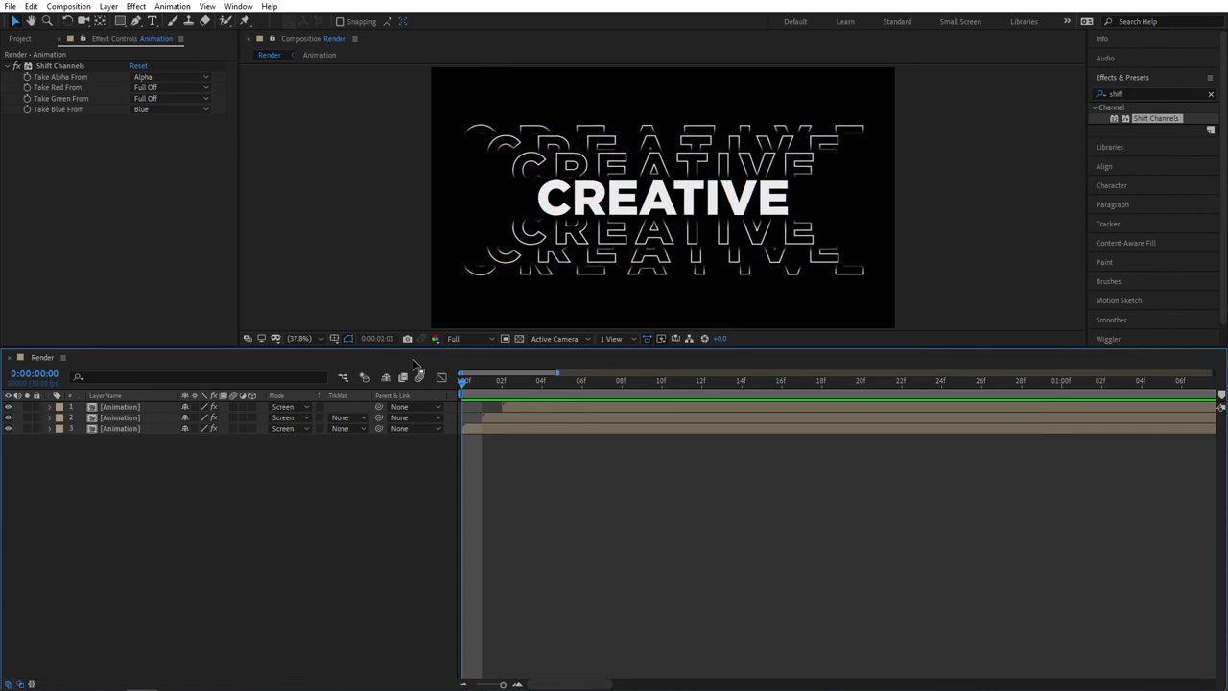
{"action": "left_click_drag", "start_coordinate": [526, 379], "coordinate": [464, 392]}
{"action": "key", "text": "Page_Down"}
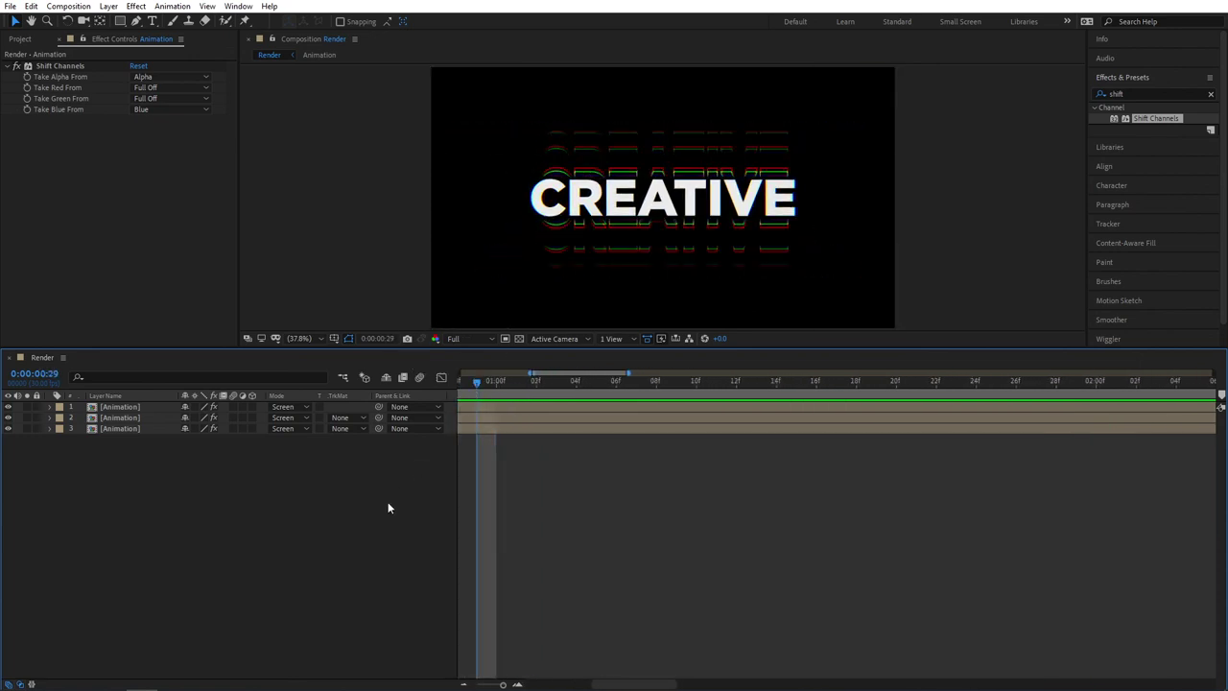
- Bring the full timeline into view and open the nested Animation composition
{"action": "left_click_drag", "start_coordinate": [503, 685], "coordinate": [459, 676]}
{"action": "mouse_move", "coordinate": [526, 384]}
{"action": "left_mouse_down"}
{"action": "mouse_move", "coordinate": [465, 382]}
{"action": "mouse_move", "coordinate": [533, 379]}
{"action": "left_mouse_up"}
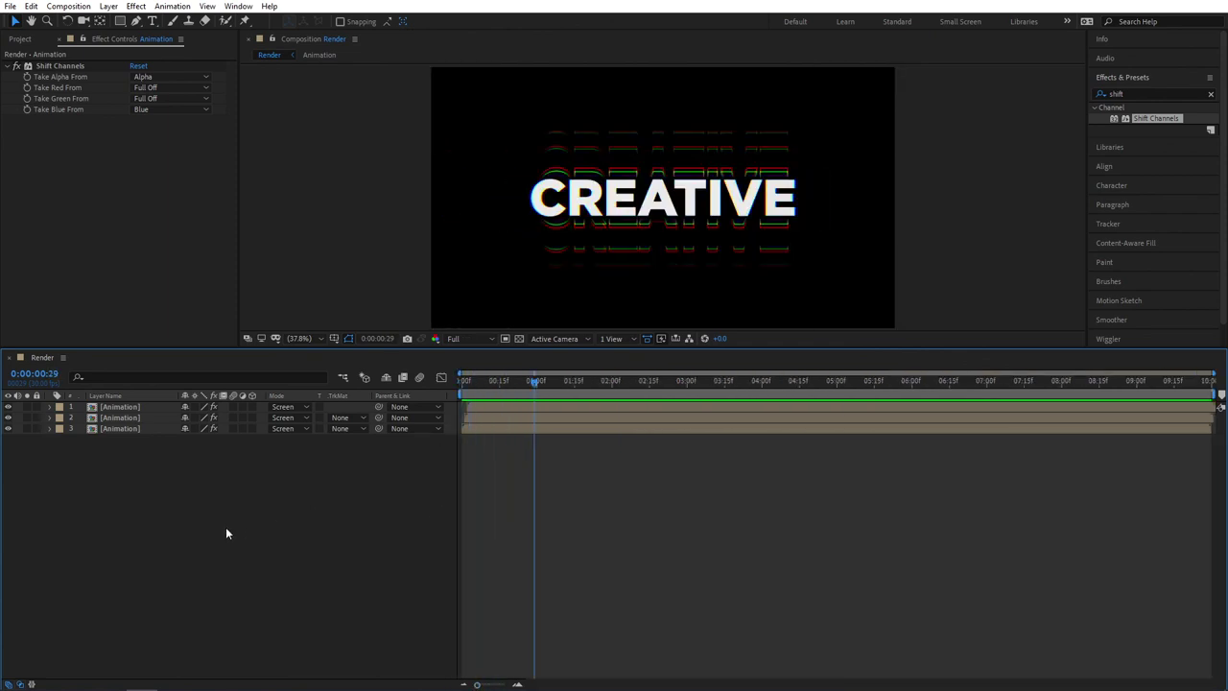
{"action": "double_click", "coordinate": [120, 429]}
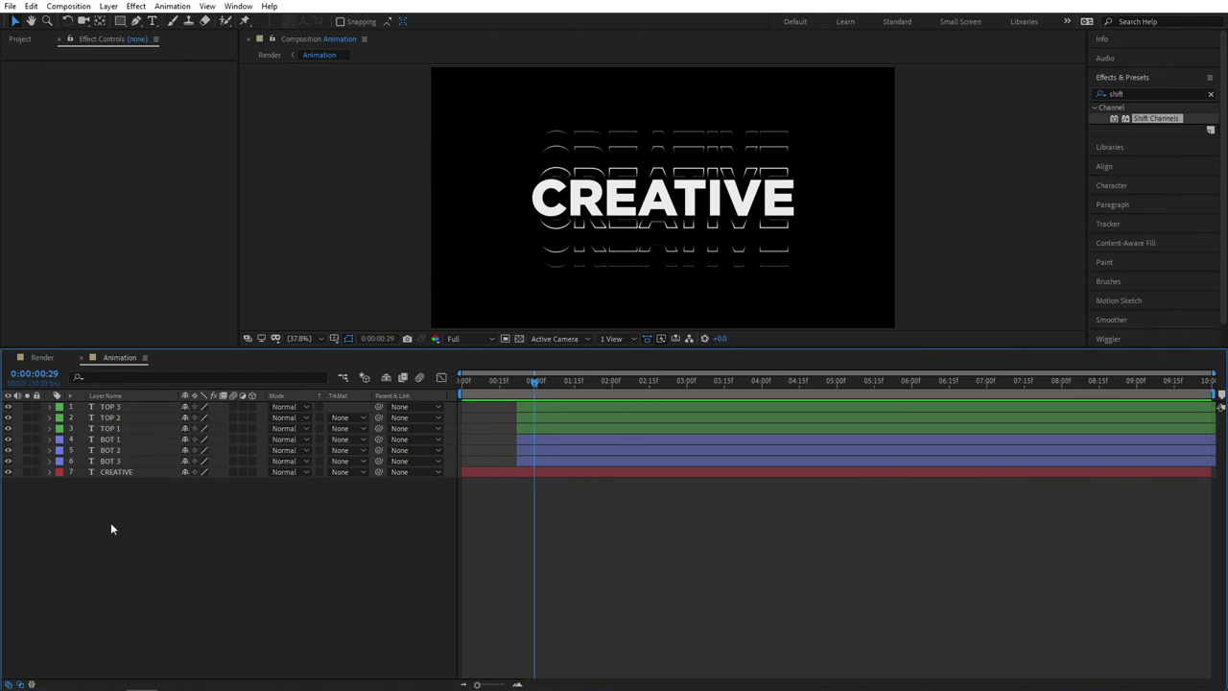
- Filter the timeline by "source" to reveal the Source Text property of the six TOP and BOT outline layers
{"action": "left_click_drag", "start_coordinate": [535, 381], "coordinate": [571, 381]}
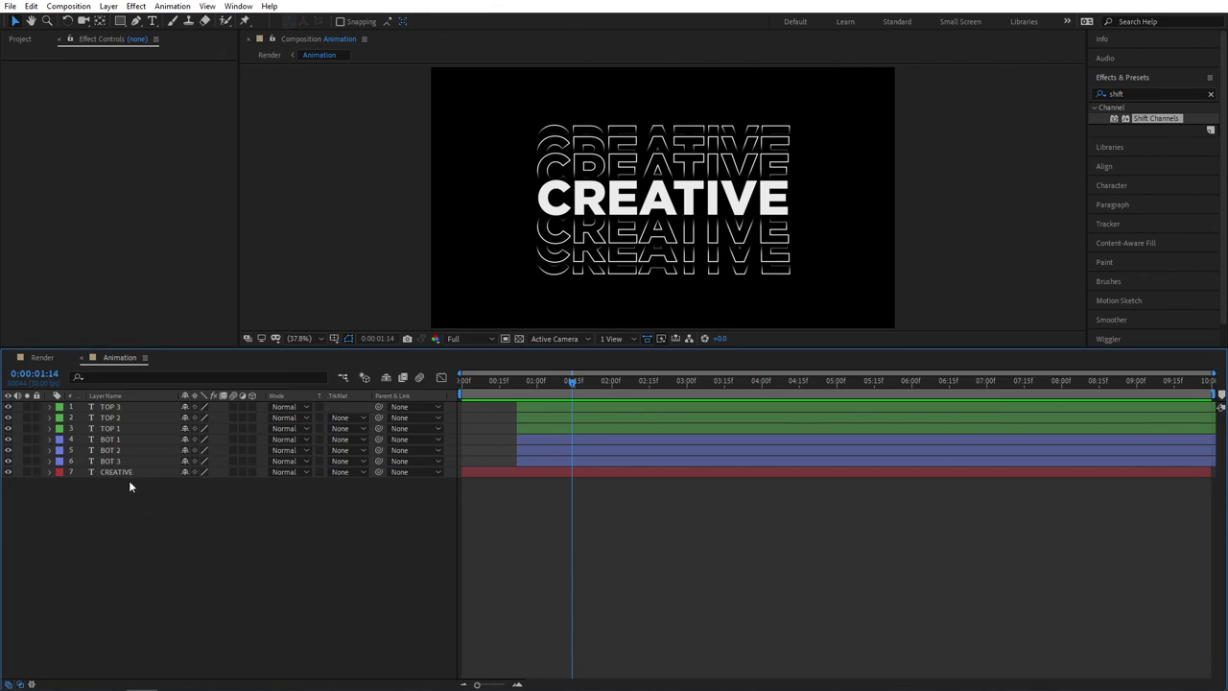
{"action": "left_click", "coordinate": [110, 460]}
{"action": "left_click", "coordinate": [117, 405], "text": "shift"}
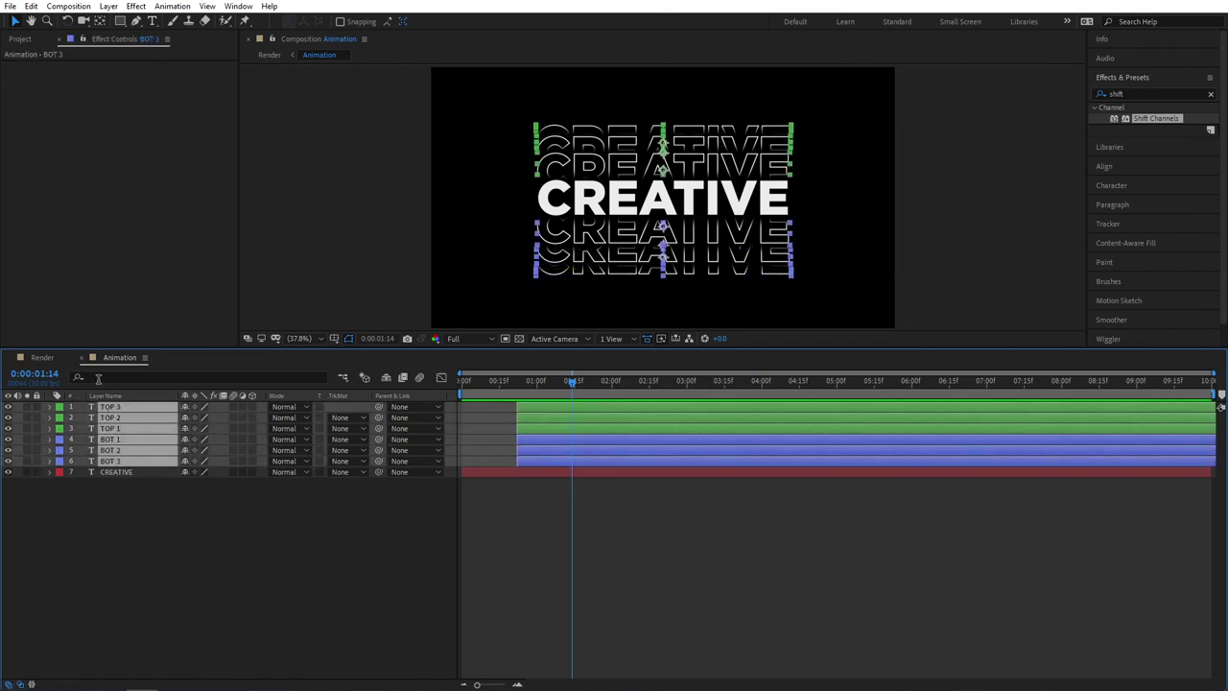
{"action": "left_click", "coordinate": [109, 378]}
{"action": "type", "text": "source"}
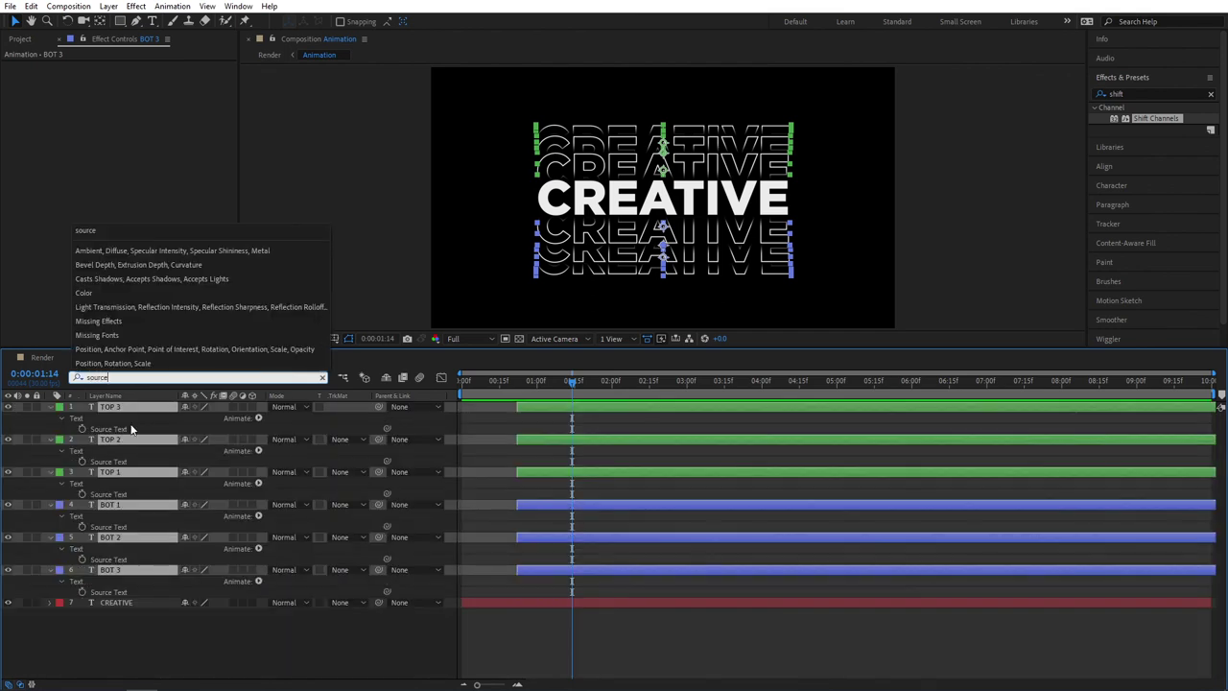
{"action": "key", "text": "Return"}
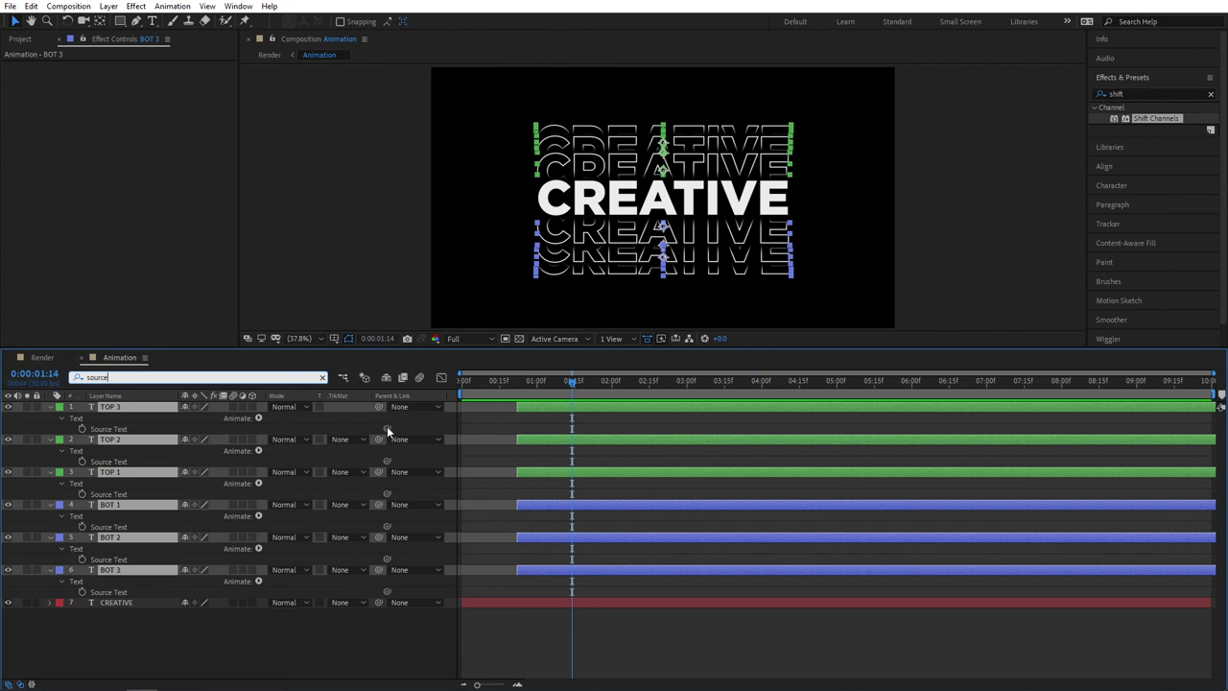
{"action": "left_click", "coordinate": [297, 633]}
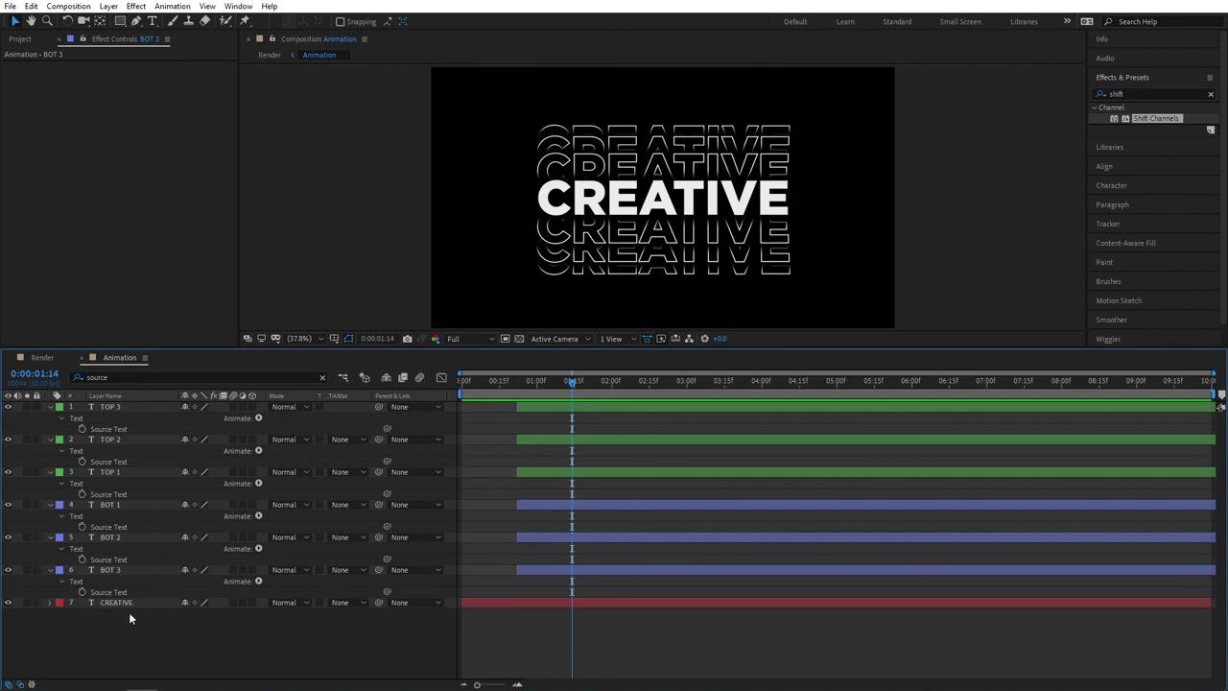
- Link the Source Text of all six TOP and BOT layers to the main CREATIVE text layer
{"action": "left_click_drag", "start_coordinate": [386, 431], "coordinate": [131, 600]}
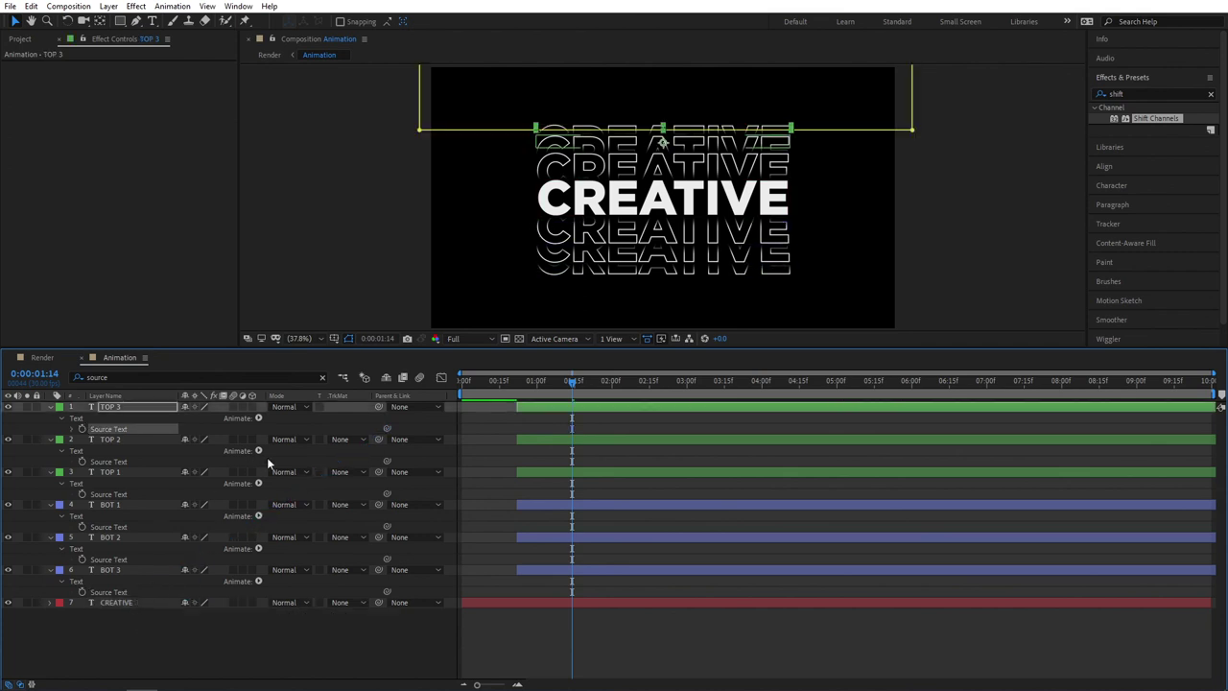
{"action": "left_click_drag", "start_coordinate": [386, 462], "coordinate": [140, 603]}
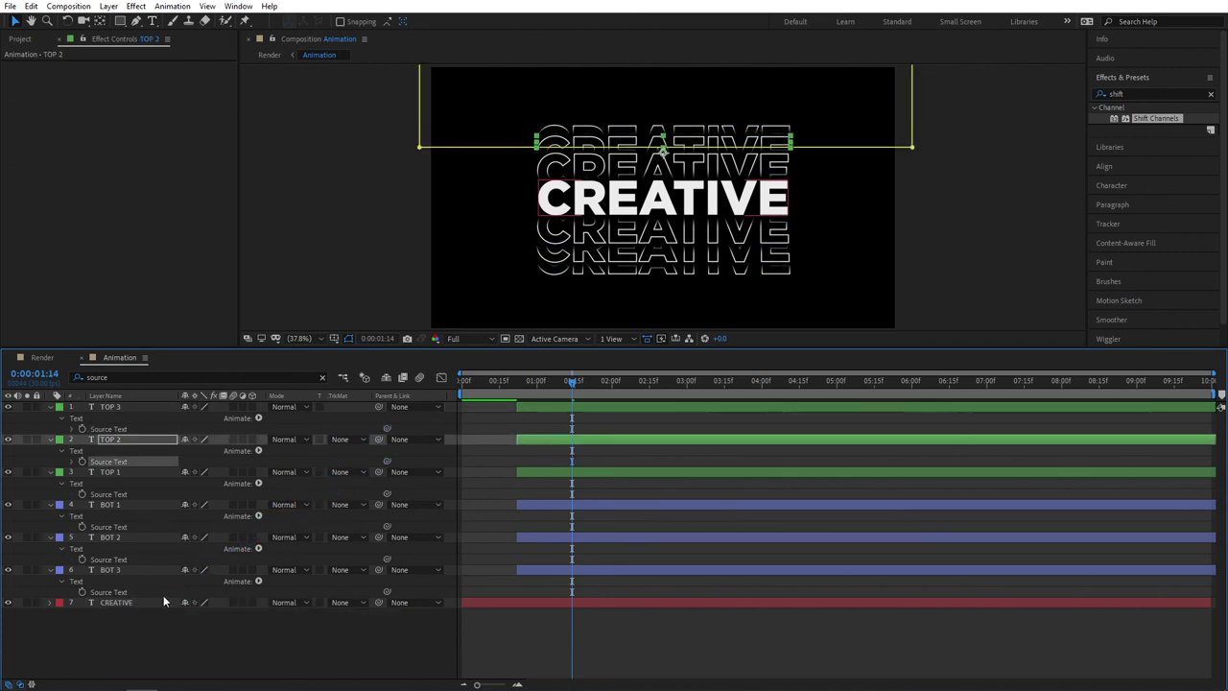
{"action": "left_click_drag", "start_coordinate": [387, 494], "coordinate": [149, 602]}
{"action": "left_click_drag", "start_coordinate": [387, 527], "coordinate": [131, 604]}
{"action": "left_click_drag", "start_coordinate": [386, 558], "coordinate": [139, 603]}
{"action": "left_click_drag", "start_coordinate": [387, 594], "coordinate": [155, 600]}
{"action": "left_click", "coordinate": [178, 636]}
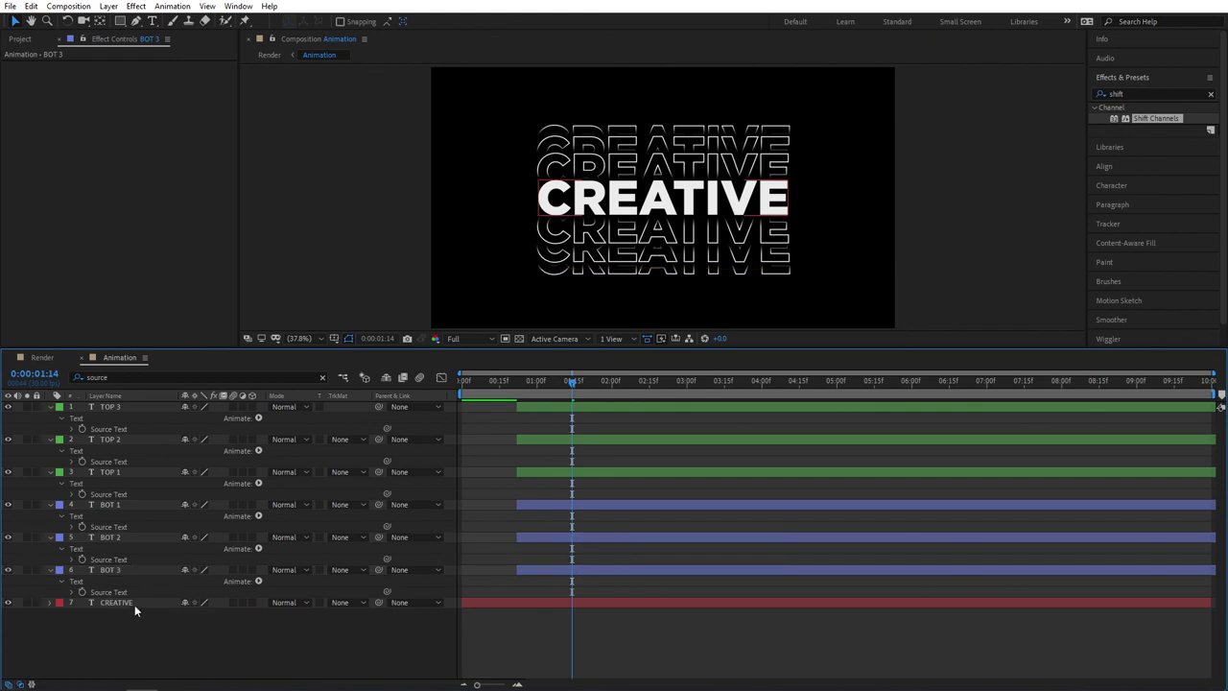
- Test the linked text by replacing CREATIVE with HELLO on the main layer and scrubbing through the animation
{"action": "mouse_move", "coordinate": [572, 381]}
{"action": "left_mouse_down"}
{"action": "mouse_move", "coordinate": [557, 381]}
{"action": "mouse_move", "coordinate": [584, 381]}
{"action": "left_mouse_up"}
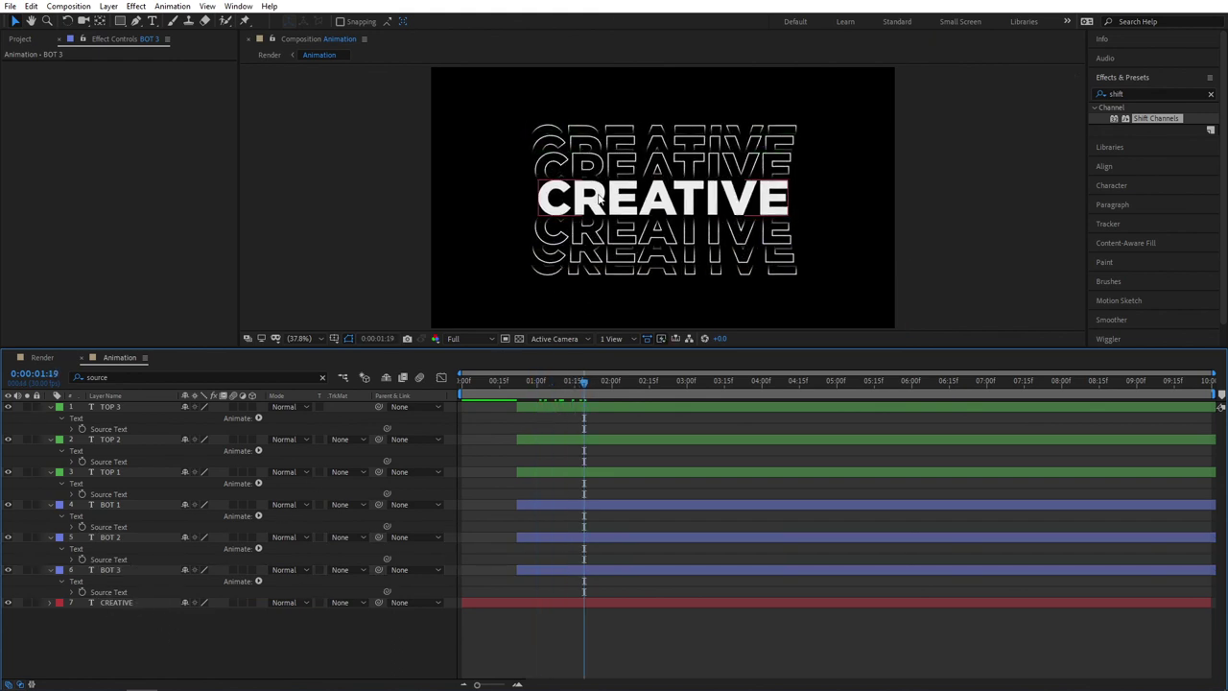
{"action": "left_click", "coordinate": [119, 602]}
{"action": "double_click", "coordinate": [130, 601]}
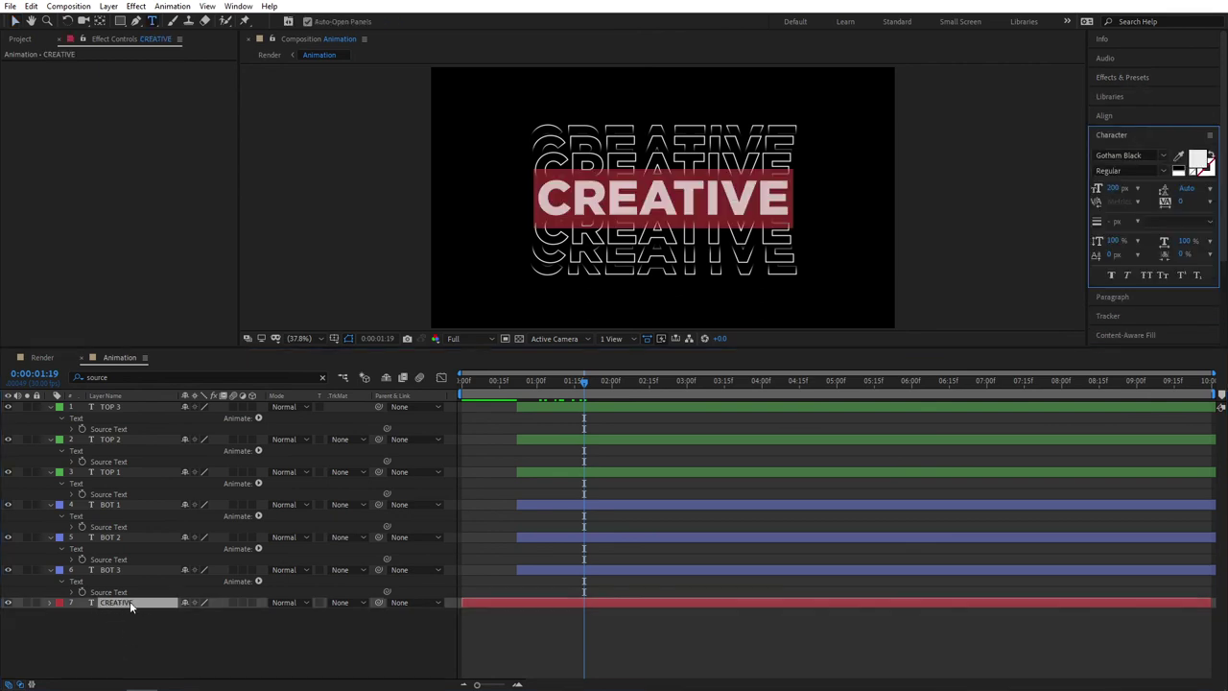
{"action": "type", "text": "HELLO"}
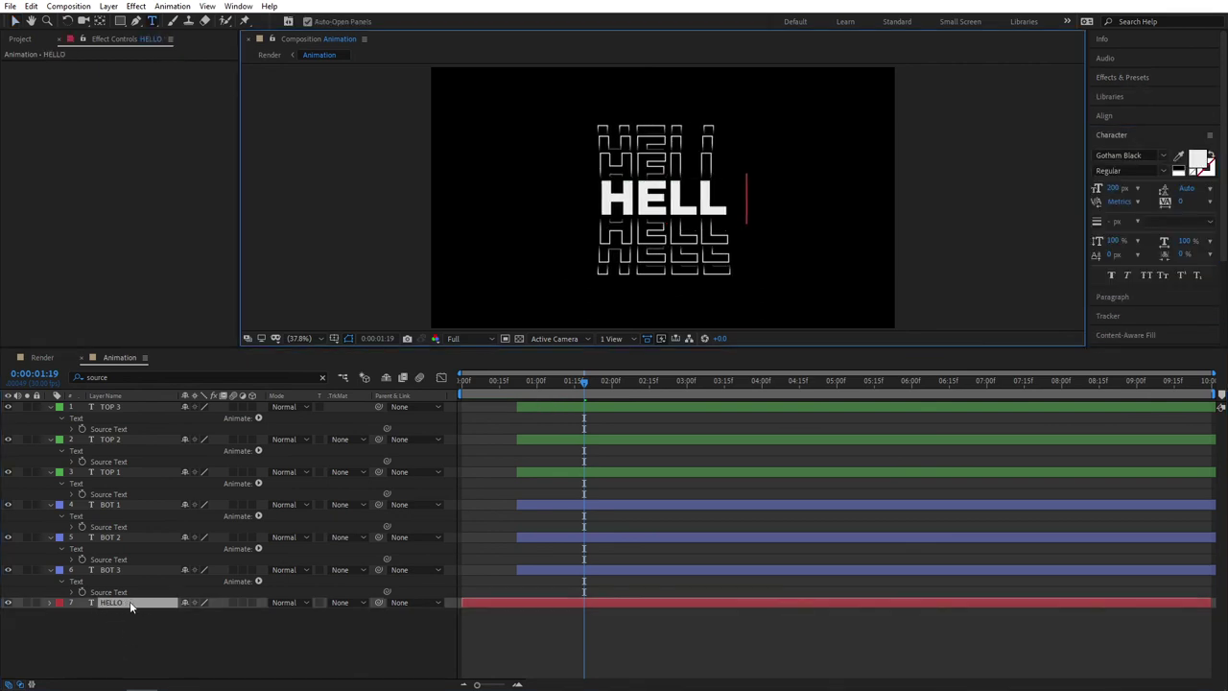
{"action": "mouse_move", "coordinate": [584, 382]}
{"action": "left_mouse_down"}
{"action": "mouse_move", "coordinate": [624, 382]}
{"action": "mouse_move", "coordinate": [534, 390]}
{"action": "mouse_move", "coordinate": [581, 384]}
{"action": "left_mouse_up"}
{"action": "left_click", "coordinate": [206, 649]}
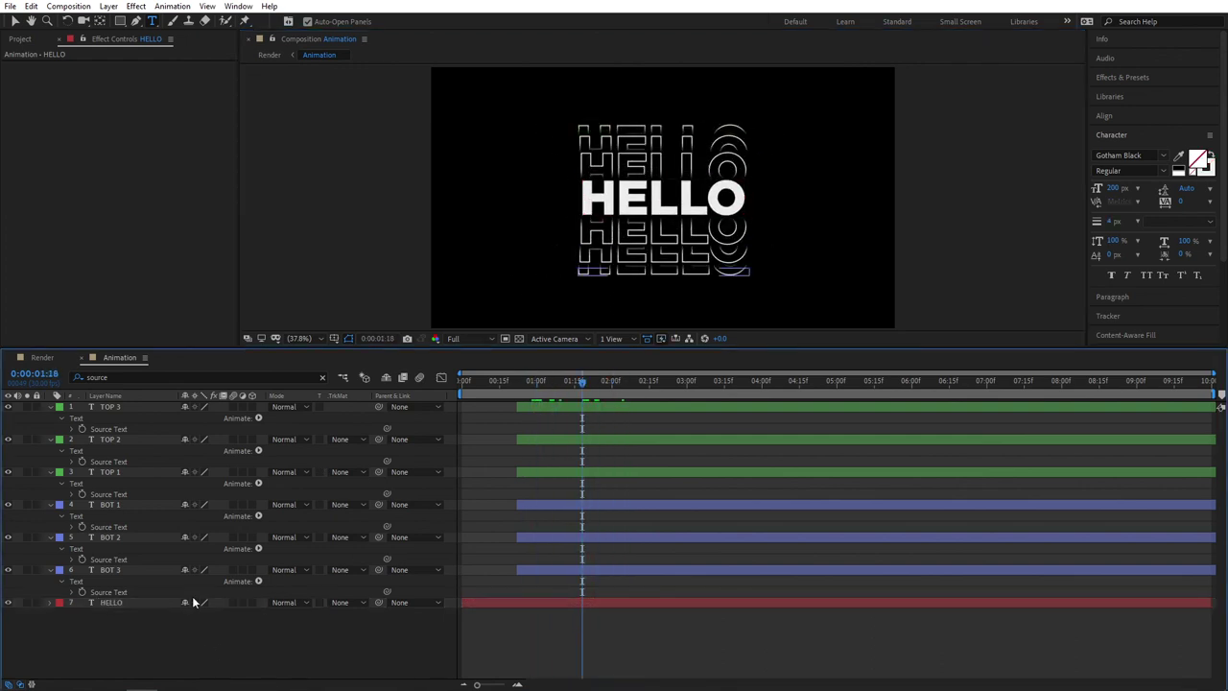
{"action": "left_click_drag", "start_coordinate": [582, 382], "coordinate": [556, 381]}
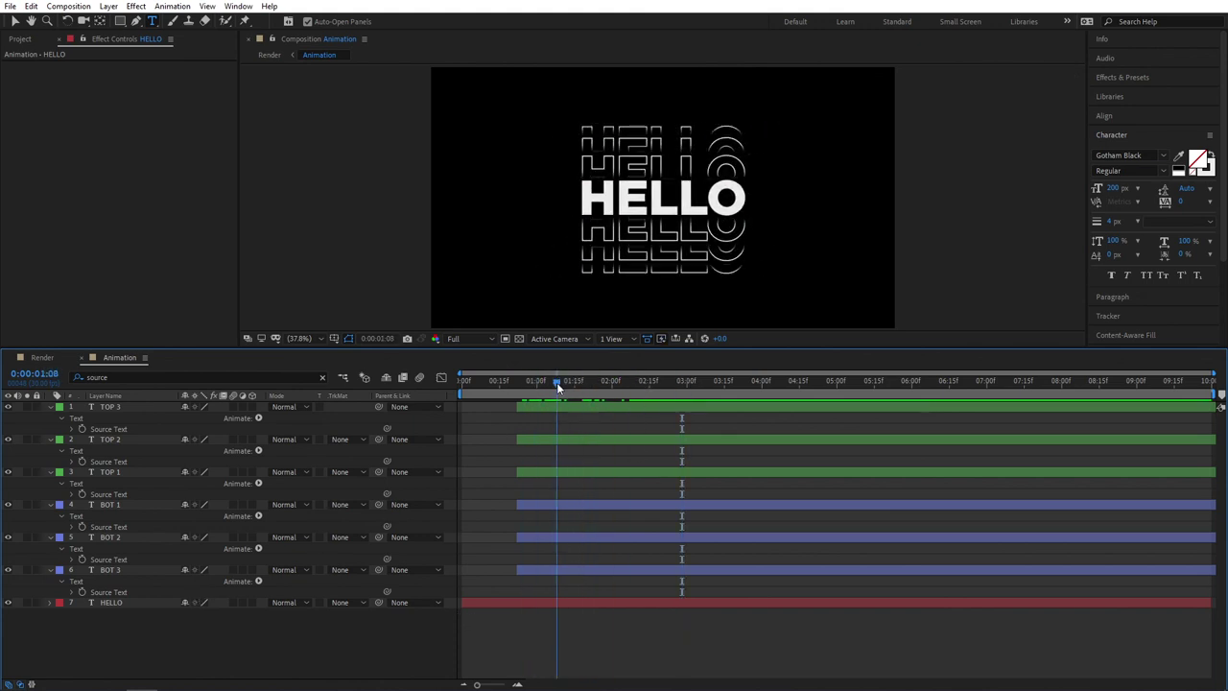
- Change the main layer's text to THANKS and preview the outline animation from around 0:00:02:12
{"action": "double_click", "coordinate": [136, 600]}
{"action": "type", "text": "THANKS"}
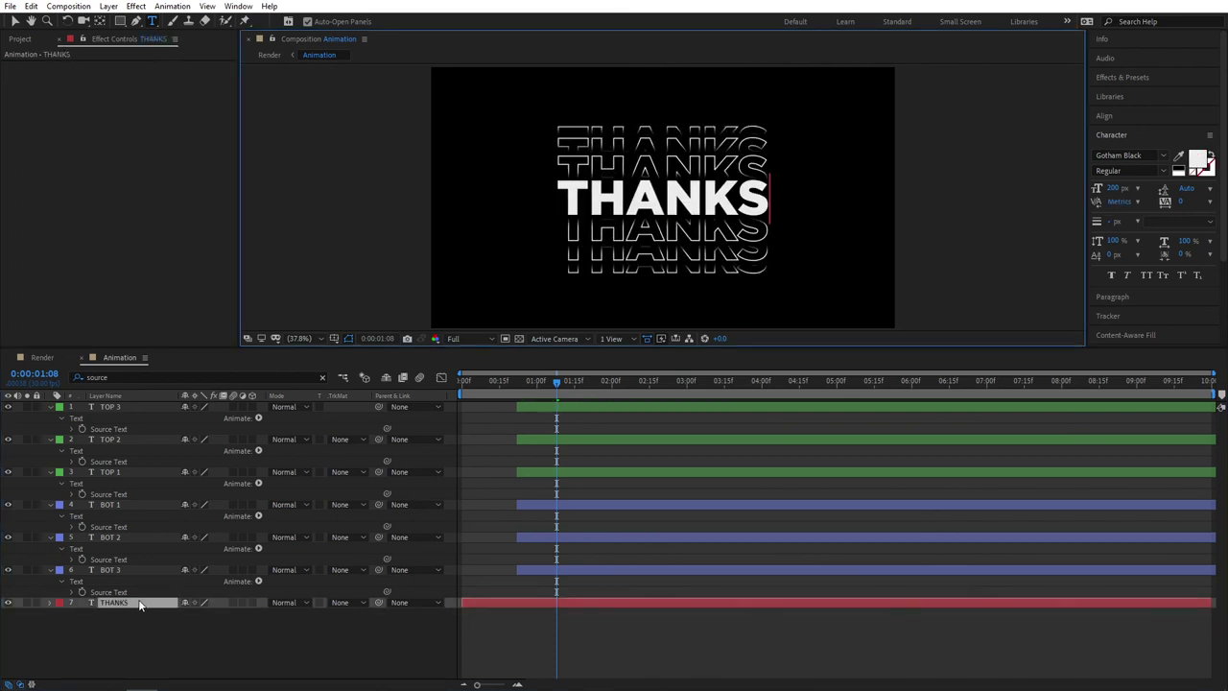
{"action": "left_click", "coordinate": [414, 642]}
{"action": "left_click_drag", "start_coordinate": [561, 380], "coordinate": [643, 382]}
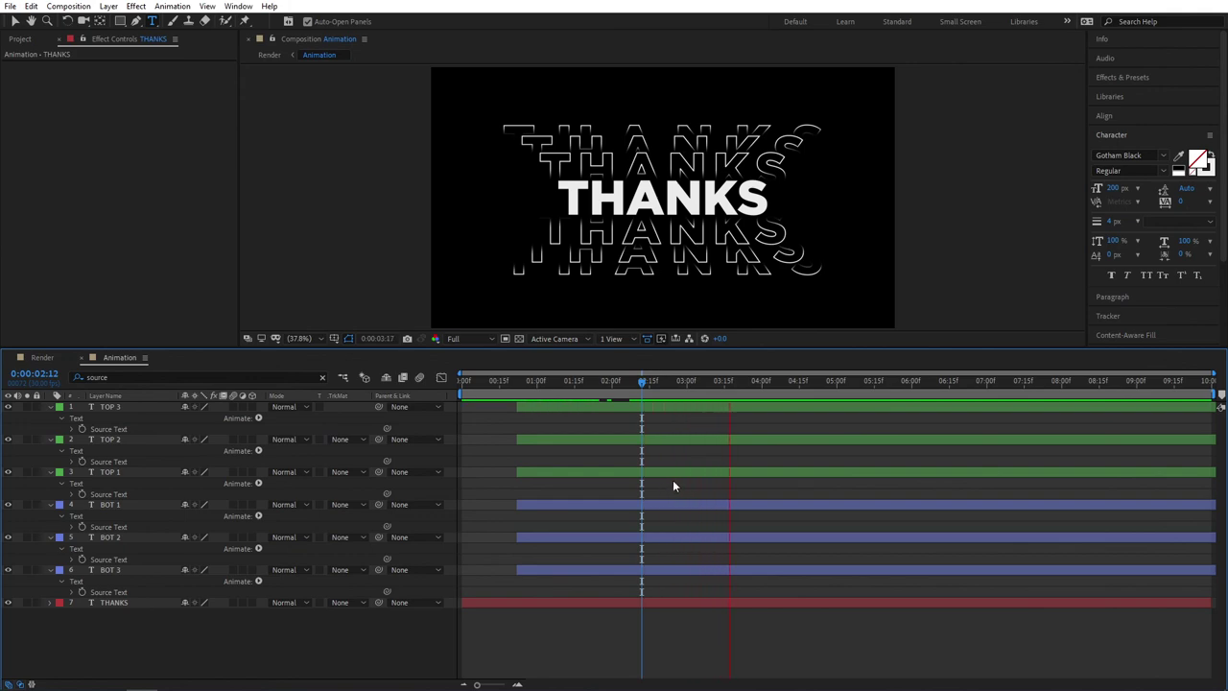